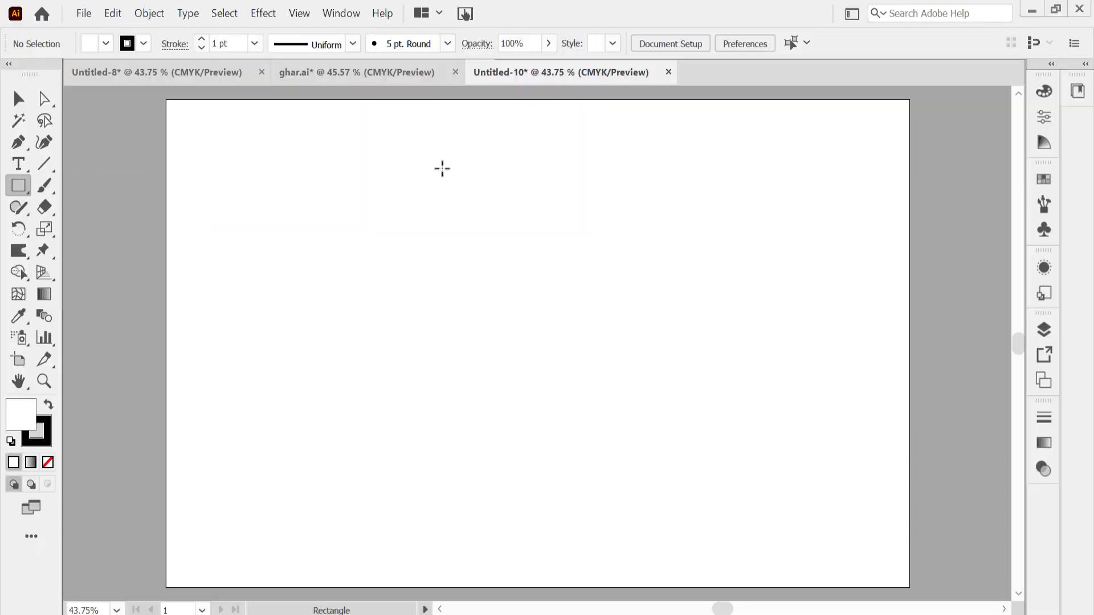
Step: Draw a tall rectangle and drag its top corners into a fully rounded arch
drag(438, 176, 584, 397)
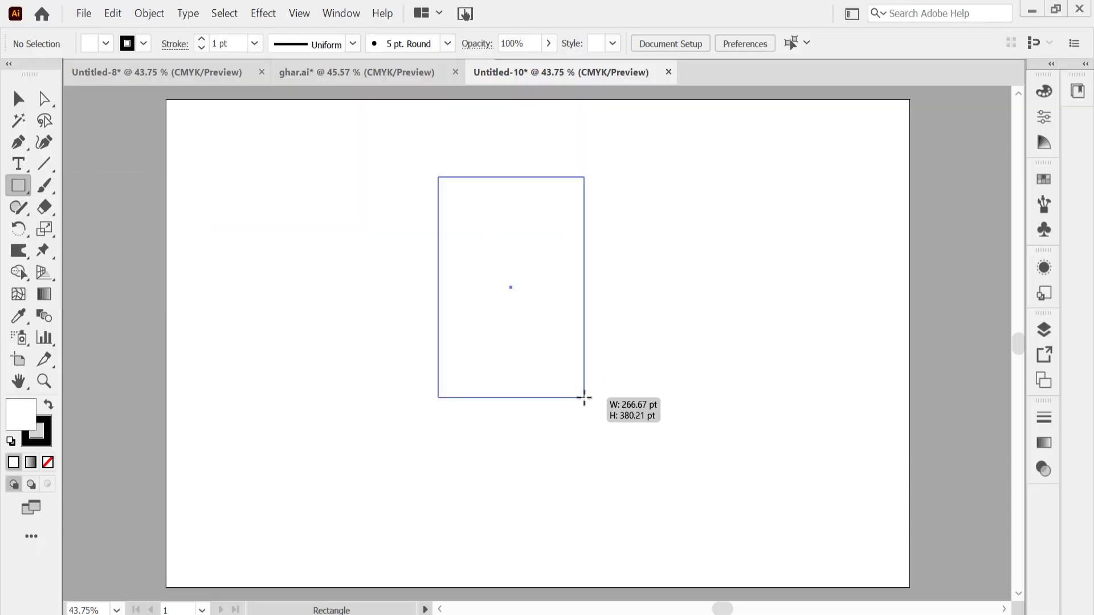
click(18, 98)
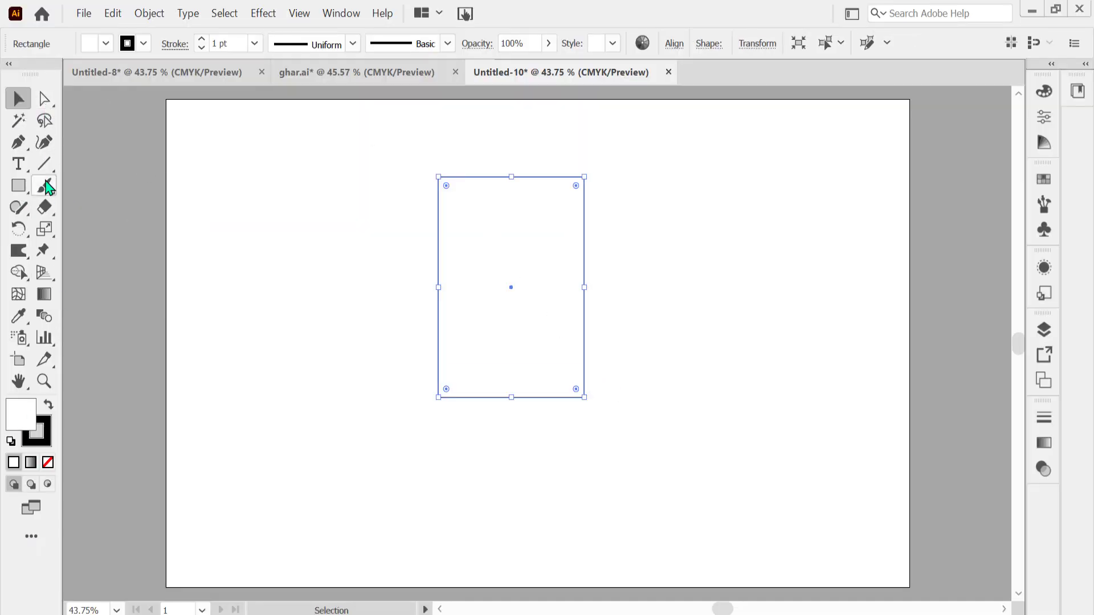
click(45, 100)
click(264, 201)
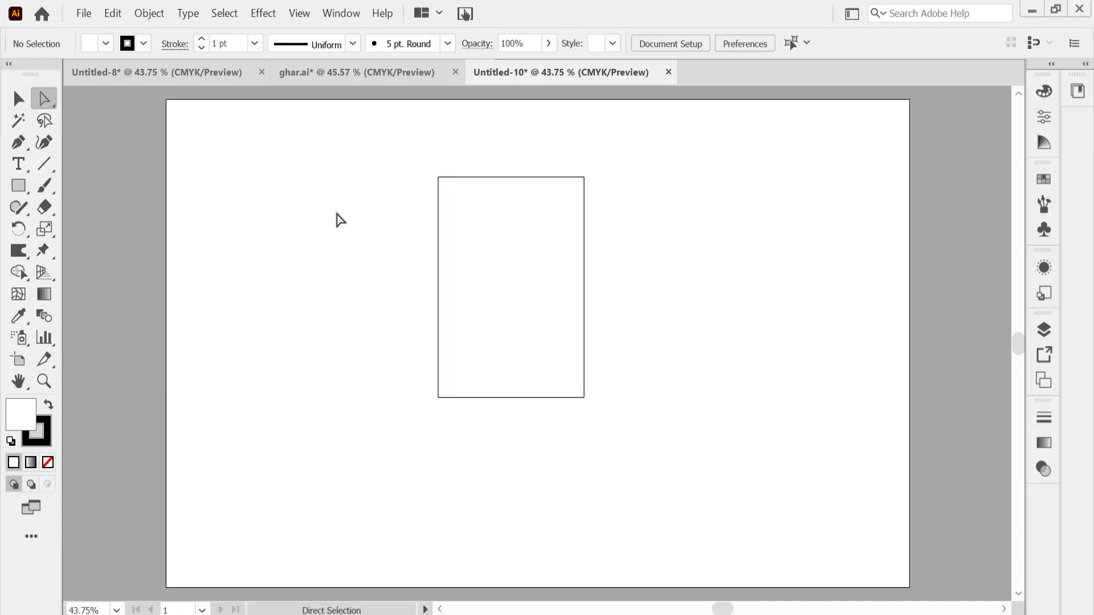
drag(410, 152, 615, 220)
drag(575, 188, 502, 297)
click(275, 276)
Step: Draw a small 47.92 pt circle for an ear with the Ellipse tool
click(18, 164)
click(19, 185)
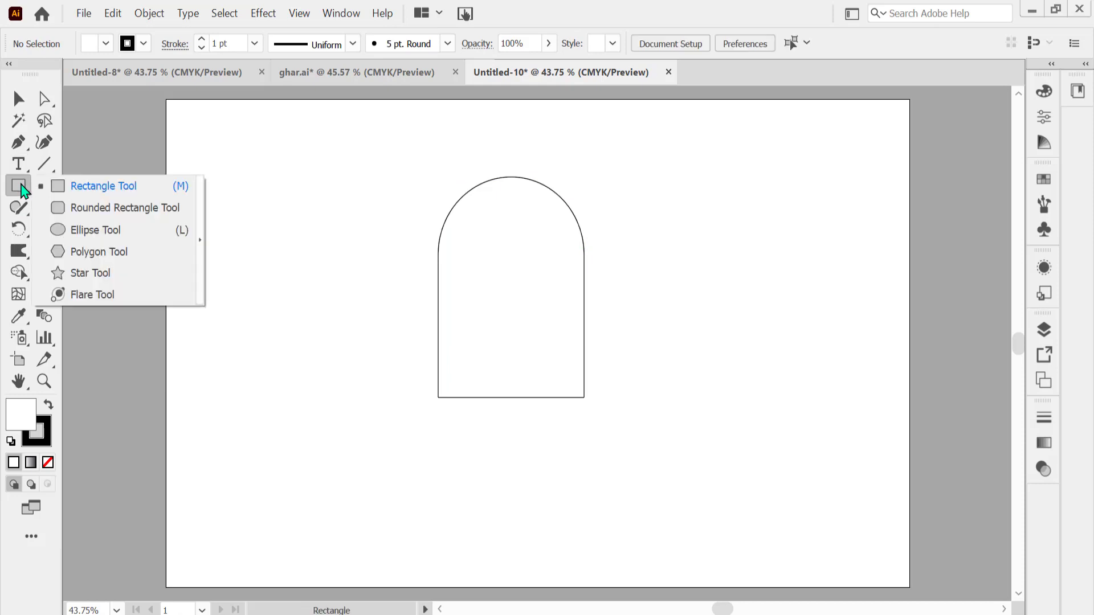
click(91, 230)
mouse_move(249, 228)
mouse_down()
mouse_move(279, 258)
mouse_move(592, 261)
mouse_up()
click(19, 99)
Step: Send the ear circle behind the head and place a pasted copy on the head's left edge
right_click(593, 261)
mouse_move(634, 531)
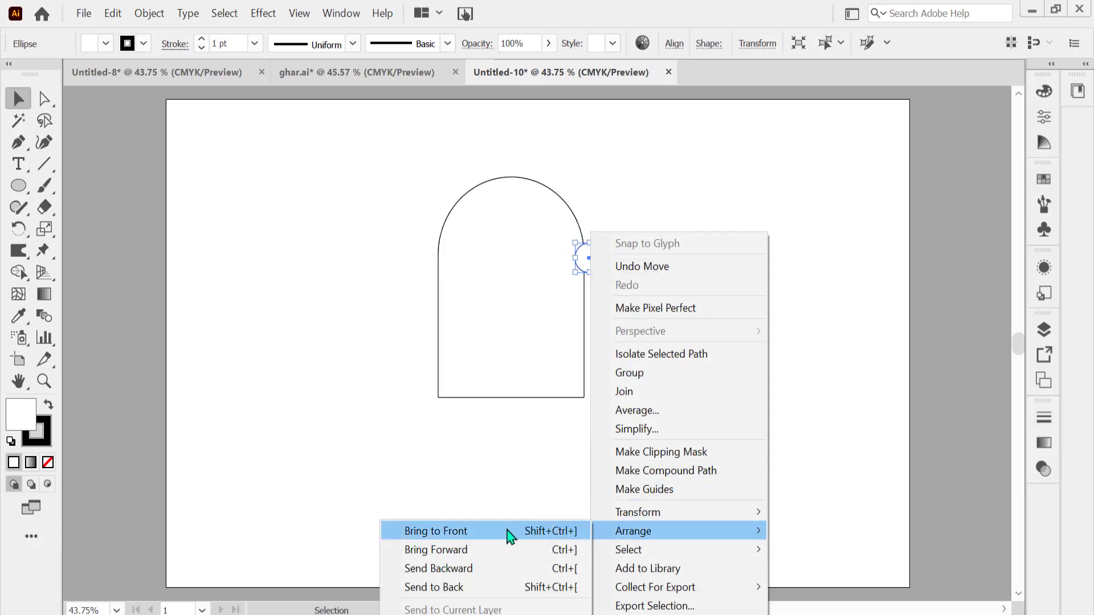
click(452, 586)
click(373, 477)
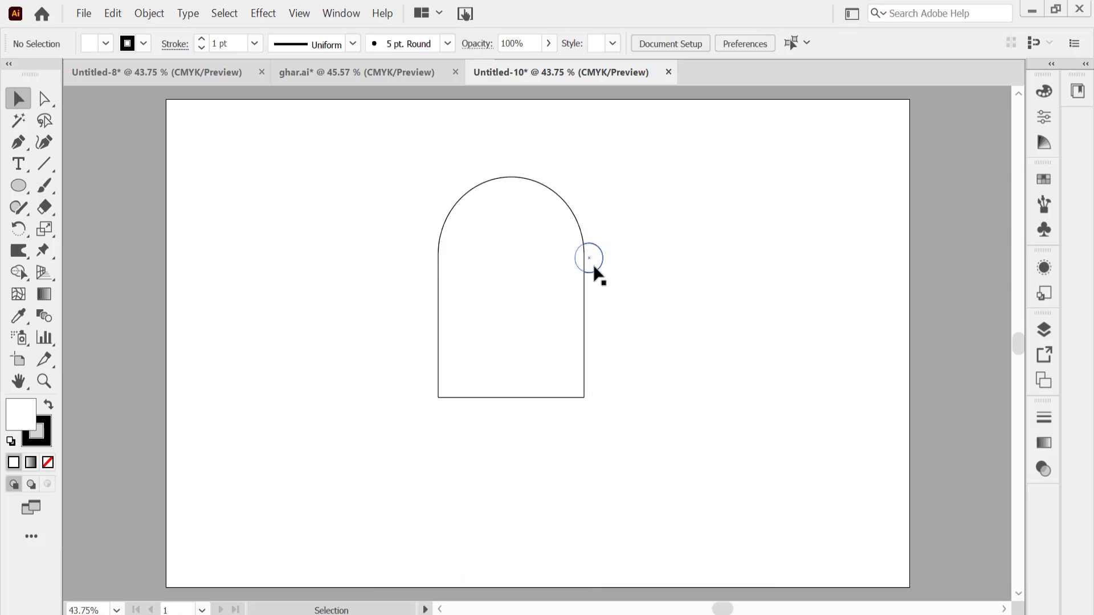
click(591, 275)
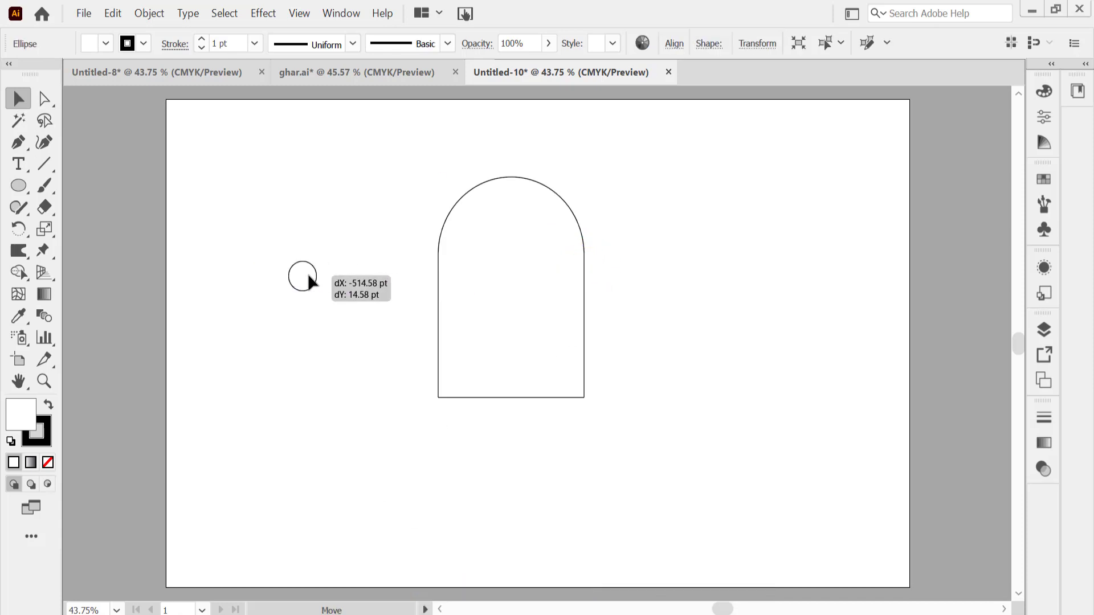
drag(571, 264, 291, 277)
key(ctrl+c)
key(ctrl+v)
drag(539, 343, 433, 275)
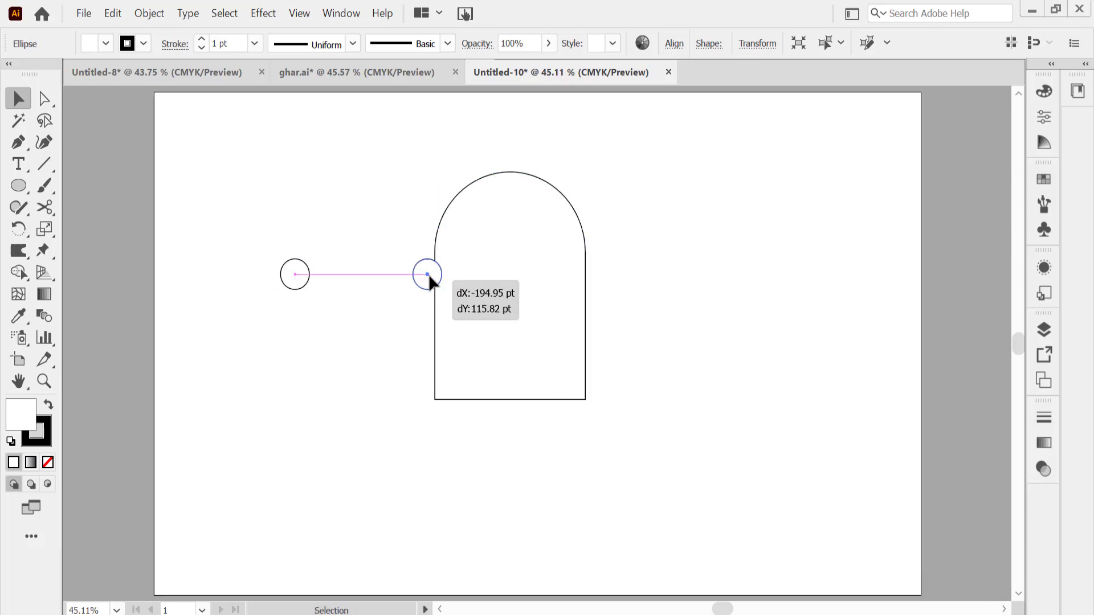
Step: Send the left ear behind the head and Alt-drag a copy onto the right edge
right_click(433, 274)
mouse_move(477, 531)
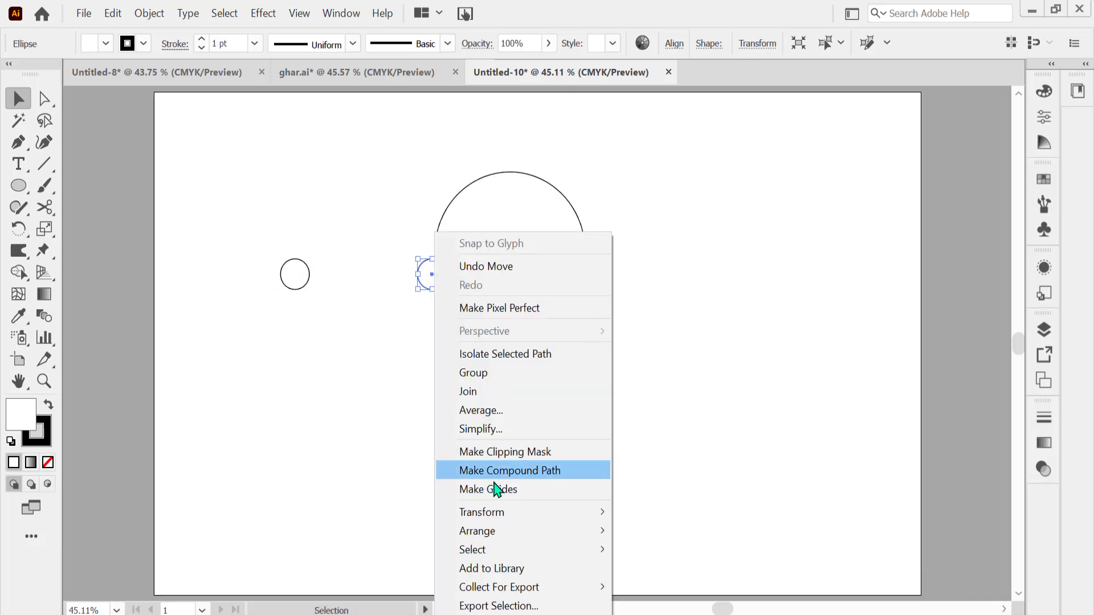
click(277, 587)
click(361, 388)
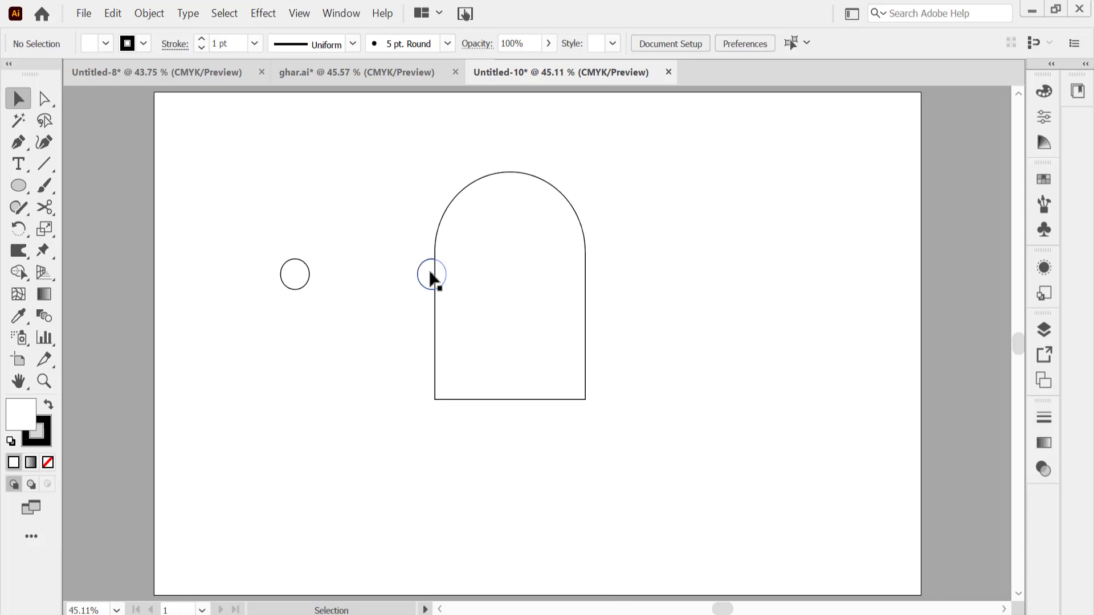
click(431, 278)
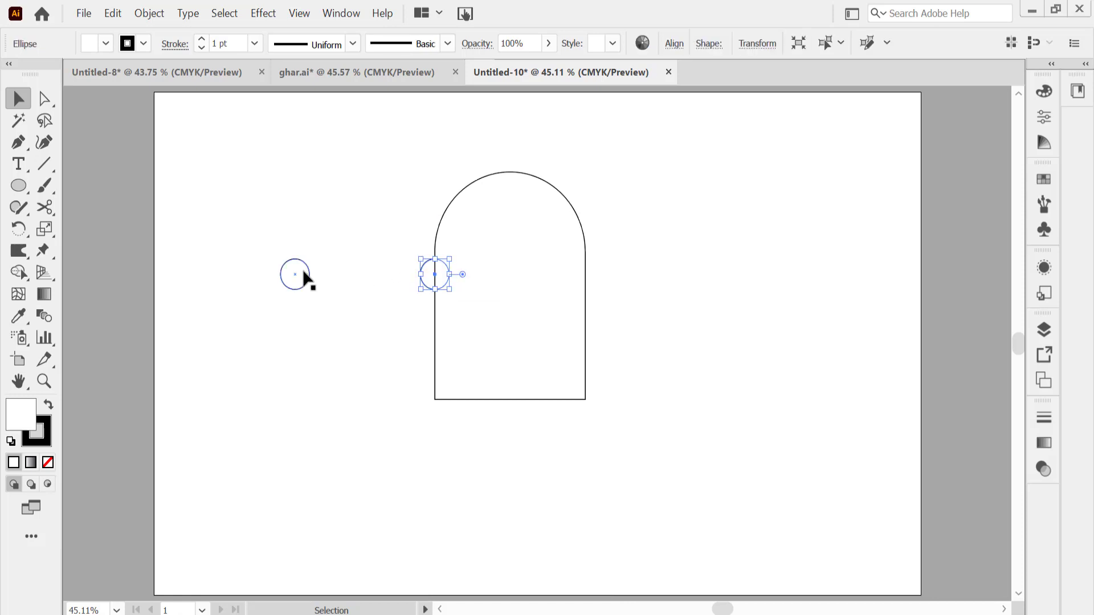
drag(303, 278, 595, 275)
click(637, 242)
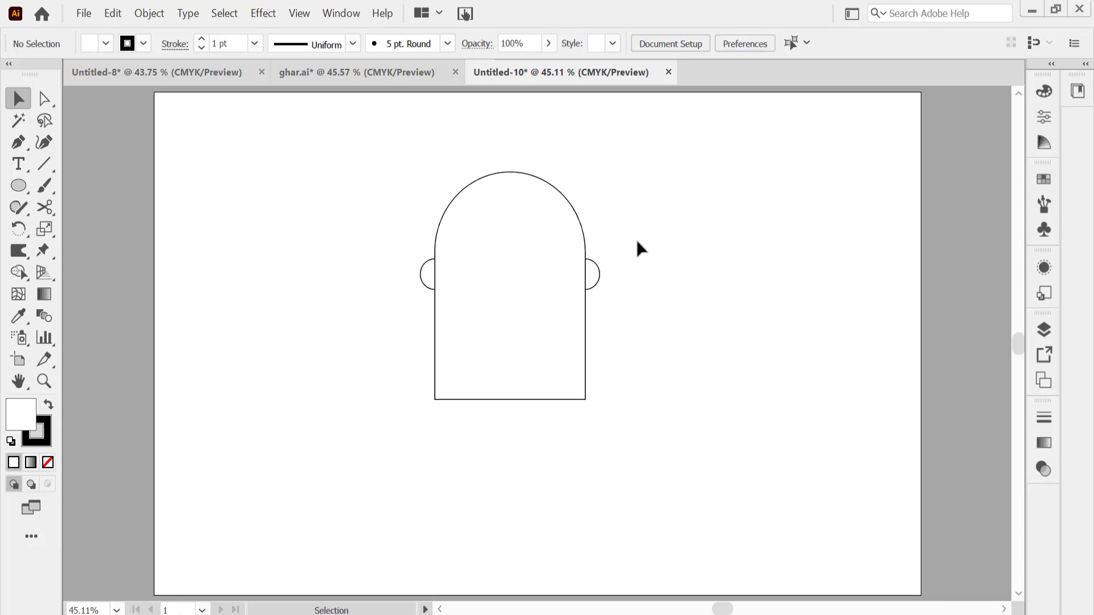
Step: Fill the arched head with the peach skin tone FFA07B
click(512, 311)
double_click(28, 409)
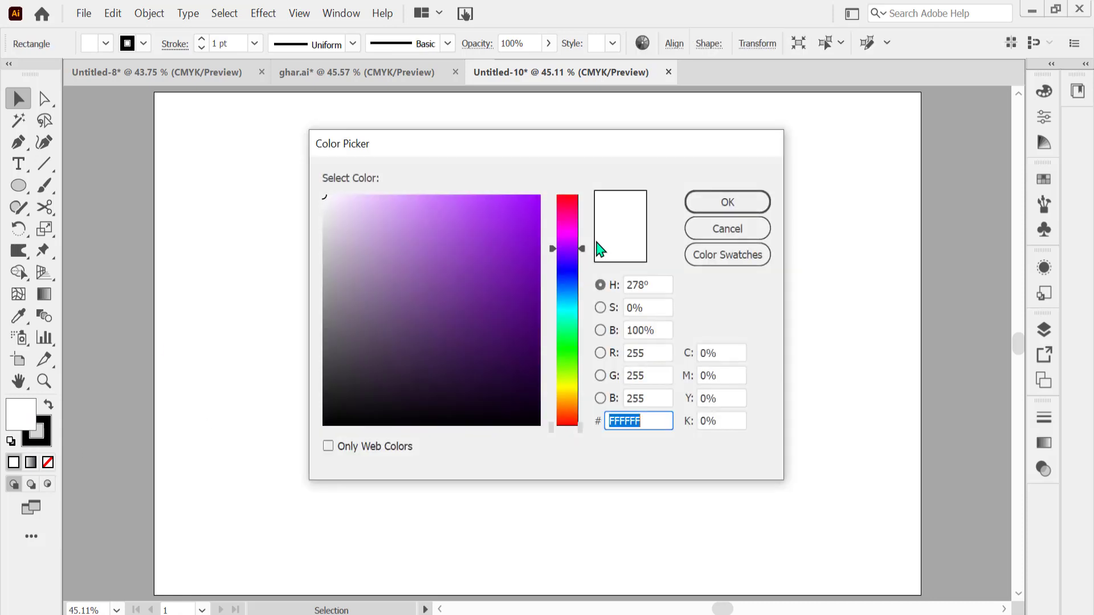
drag(576, 226, 576, 214)
drag(581, 289, 576, 415)
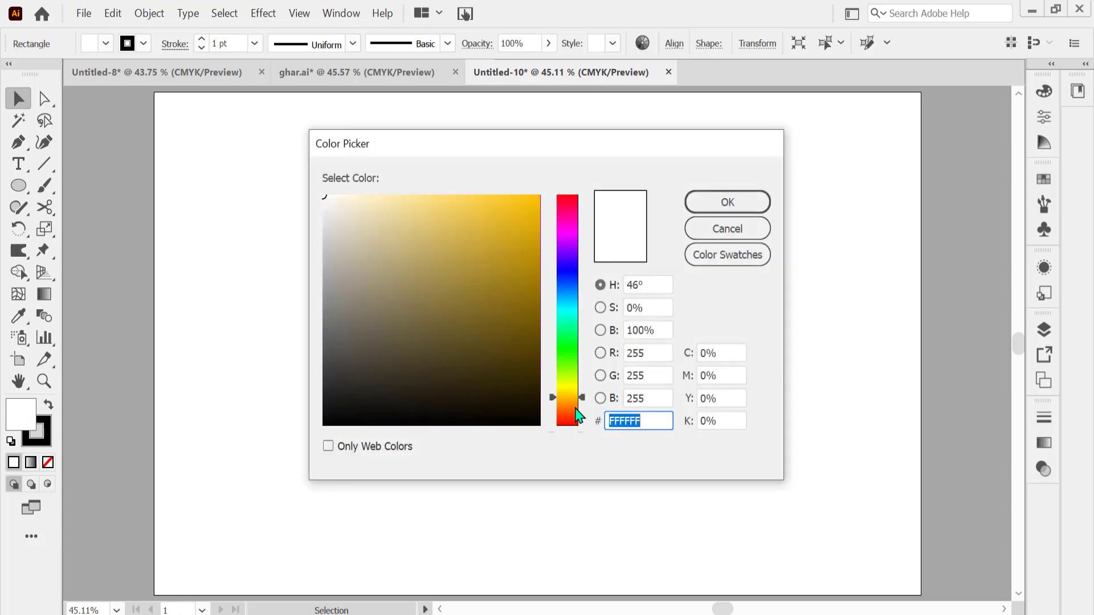
drag(390, 203, 435, 195)
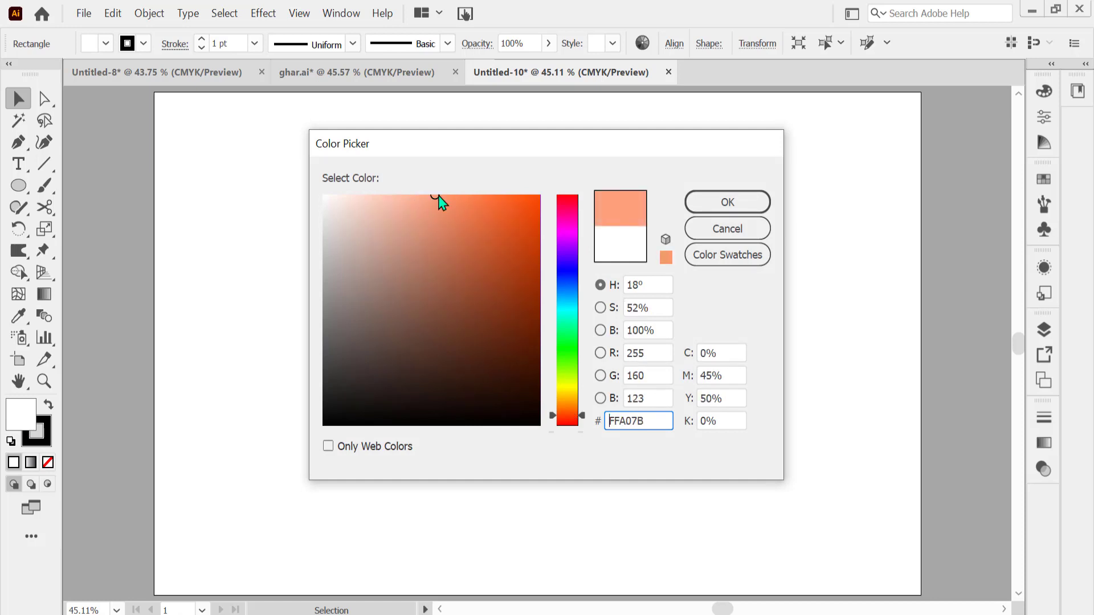
click(728, 202)
Step: Apply the head's salmon fill to both ear circles with the Eyedropper
click(423, 274)
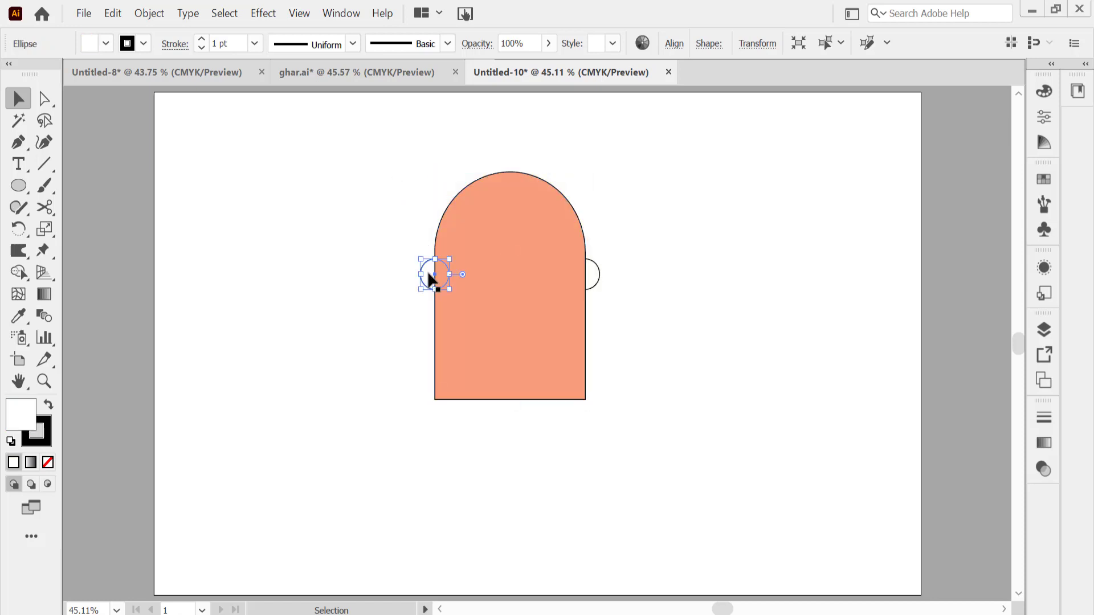
shift+click(585, 286)
click(19, 315)
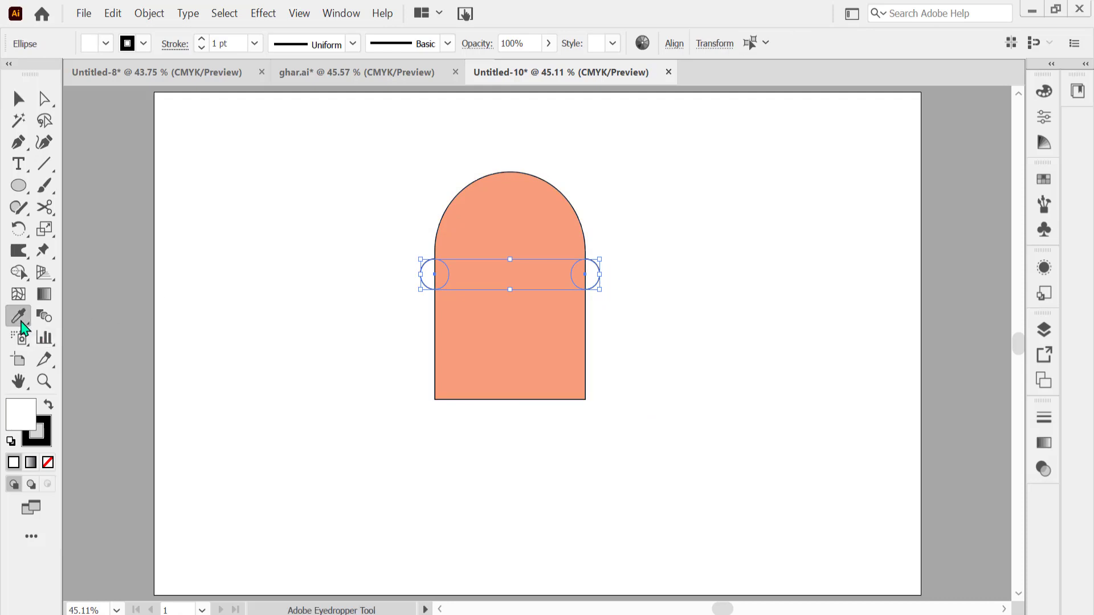
click(510, 342)
click(19, 99)
click(379, 198)
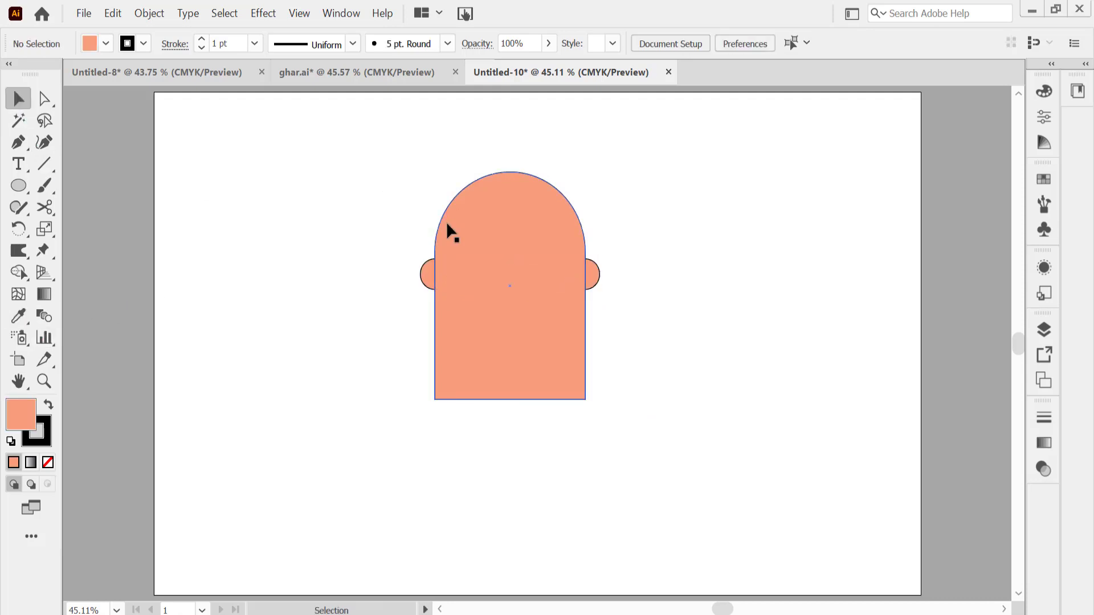
Step: Make a crescent by overlapping two circles and deleting the top one with Shape Builder
click(19, 185)
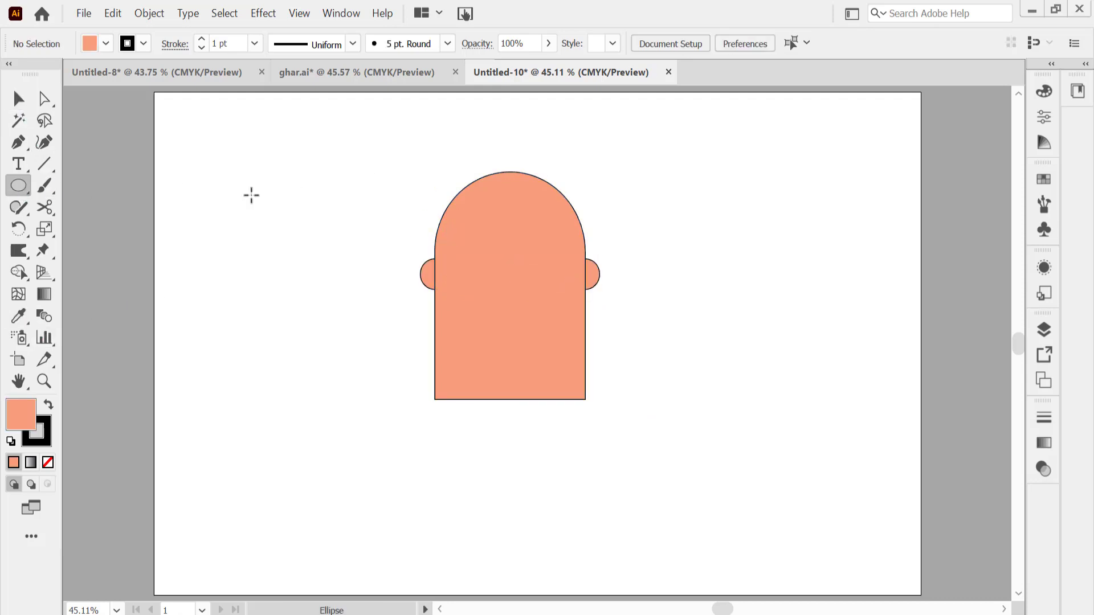
drag(203, 152, 370, 314)
click(18, 99)
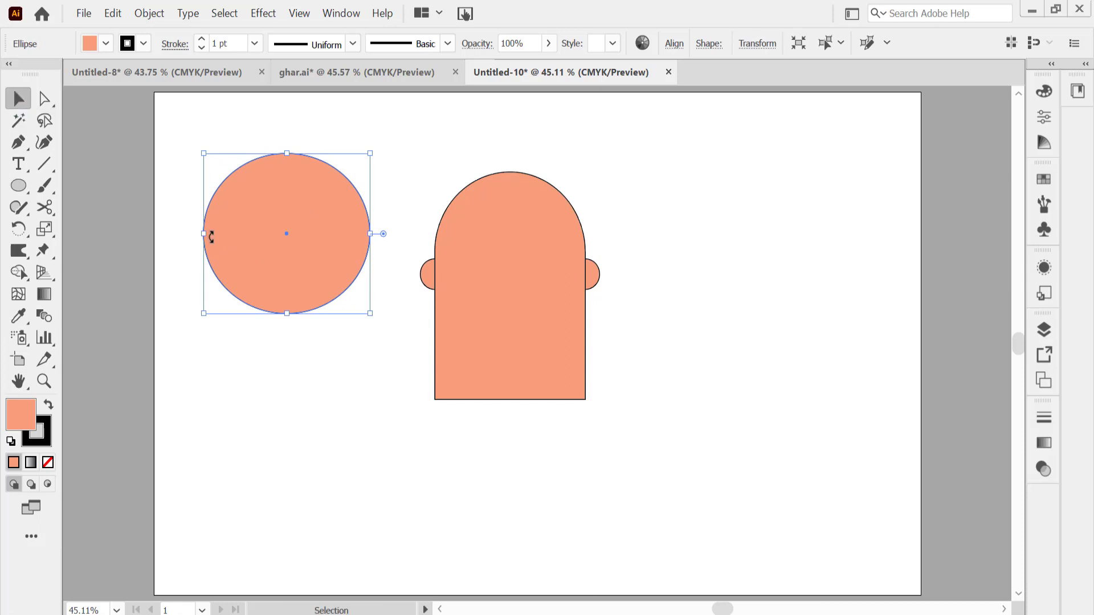
drag(243, 265, 312, 176)
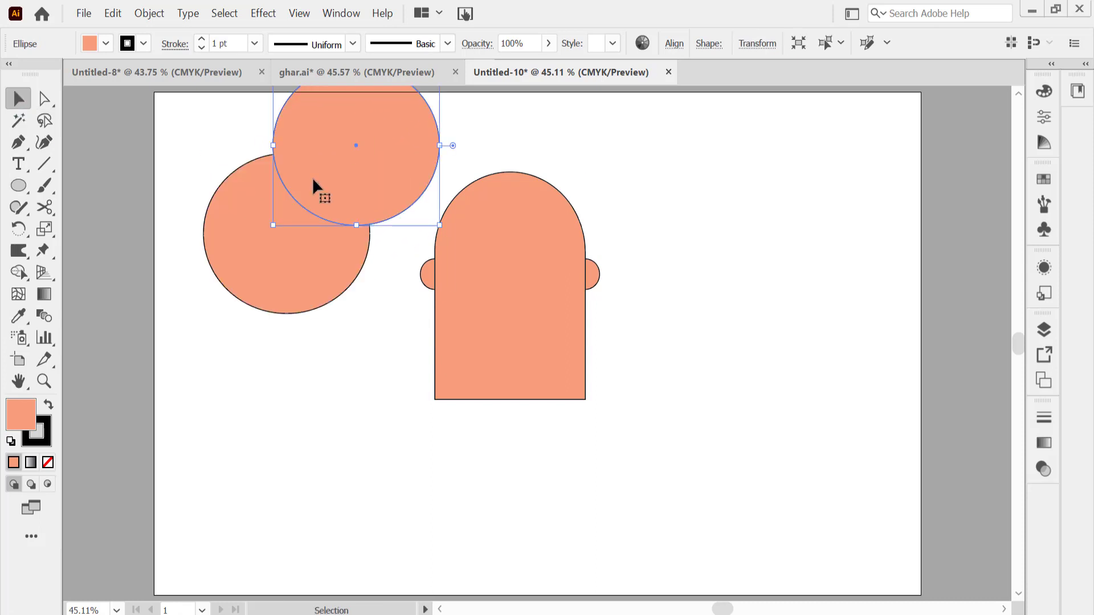
drag(312, 178, 293, 196)
shift+click(319, 268)
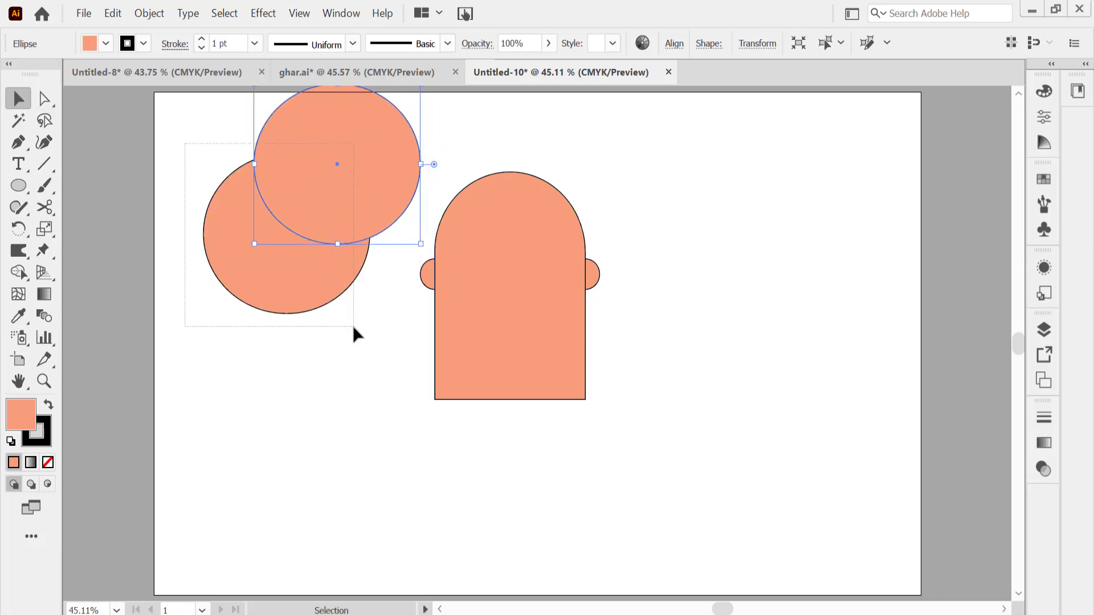
click(18, 273)
alt+drag(367, 173, 311, 199)
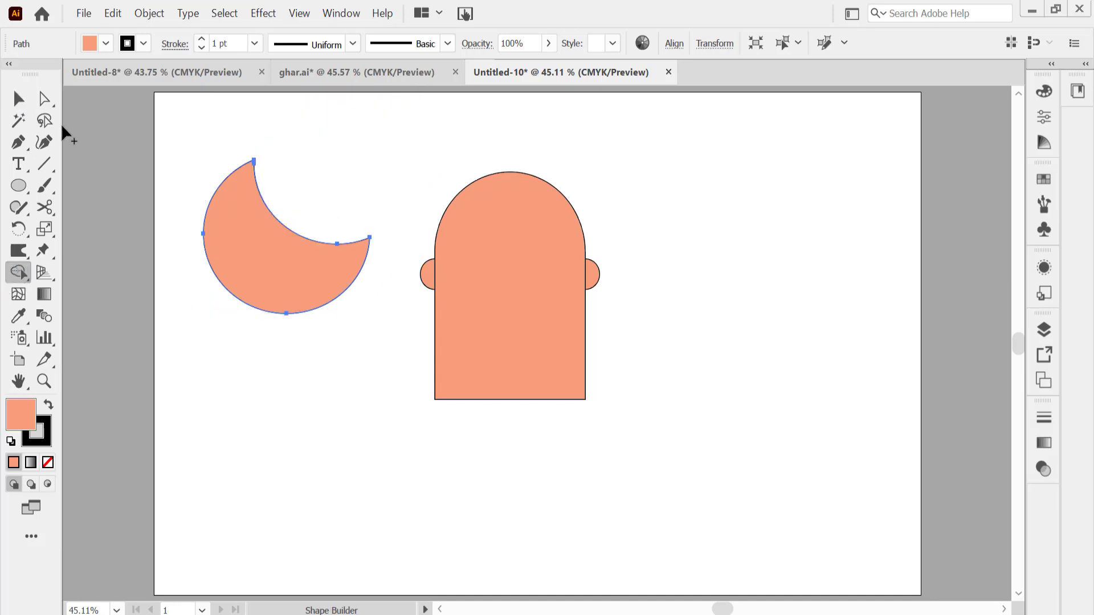
Step: Place the crescent over the head at about 331 × 320 pt and move both ears aside
click(14, 99)
mouse_move(264, 232)
mouse_down()
mouse_move(504, 231)
mouse_move(491, 227)
mouse_up()
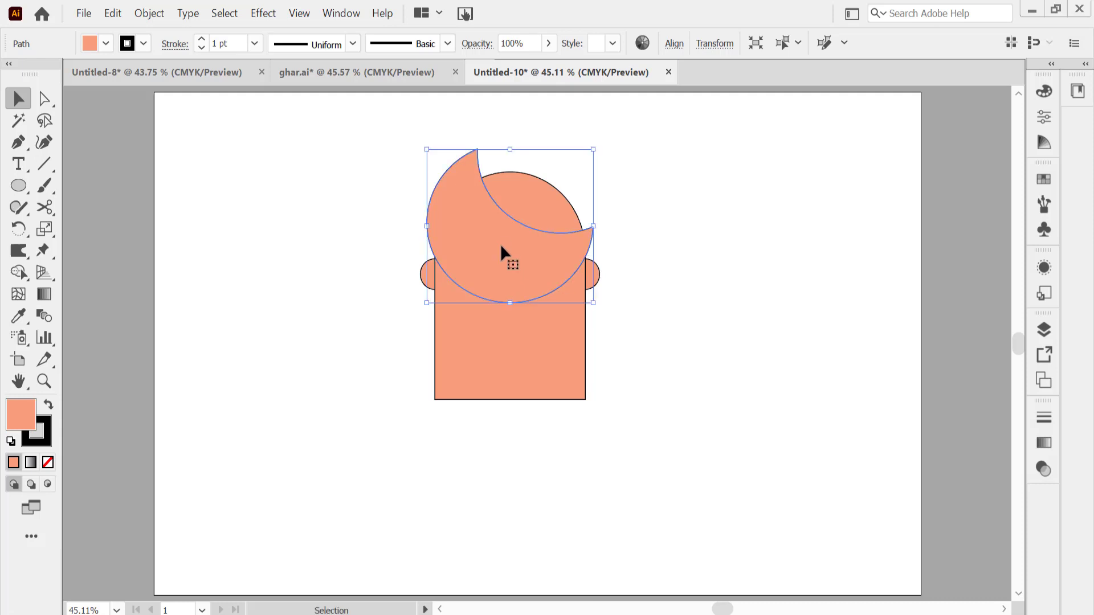
drag(508, 303, 508, 340)
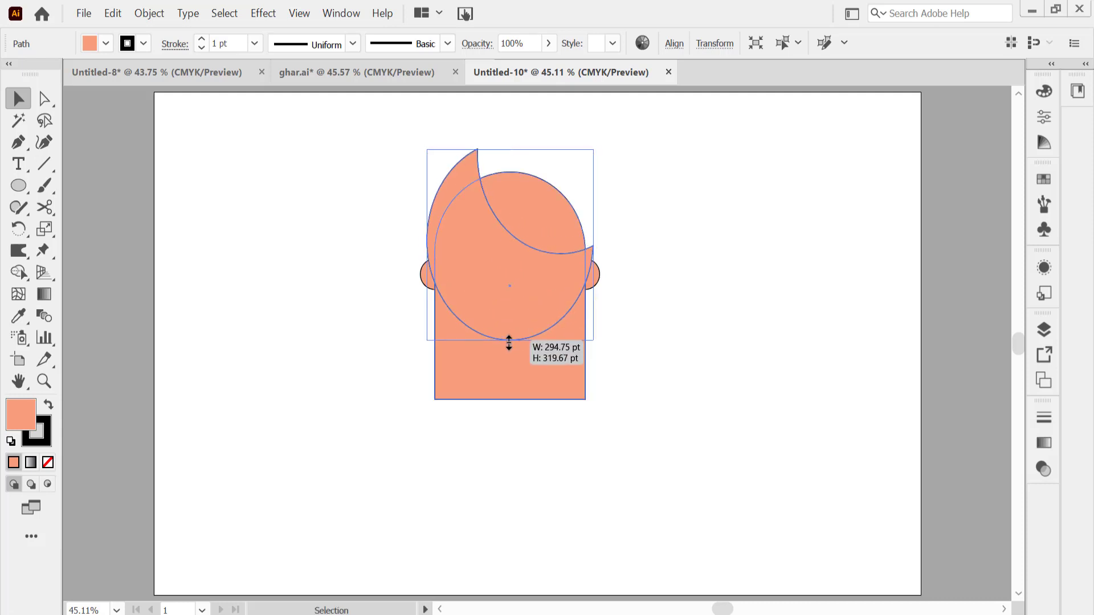
drag(596, 275, 718, 234)
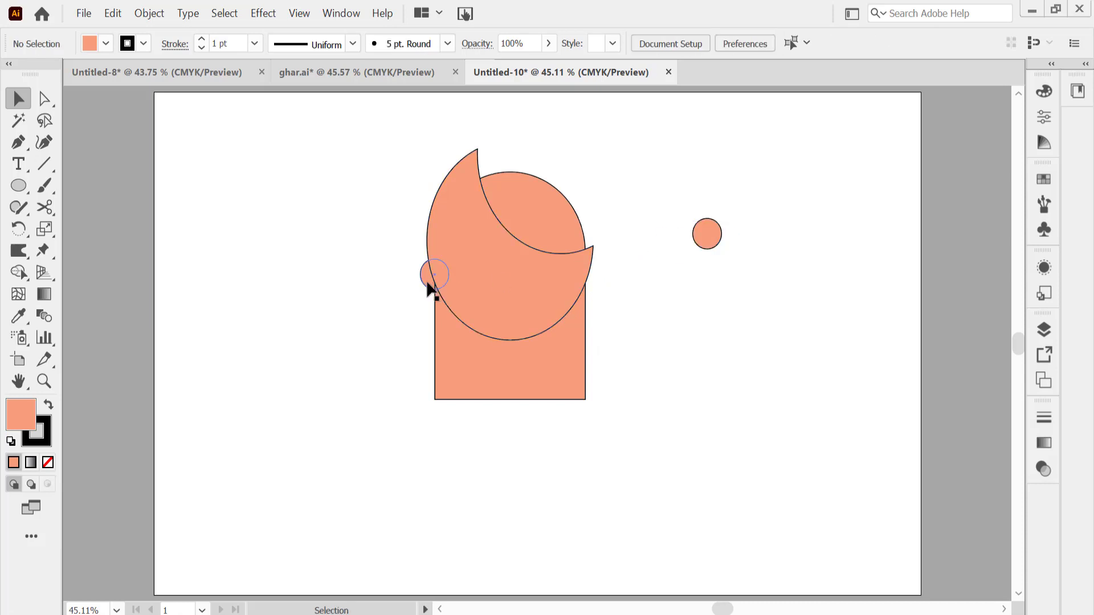
drag(427, 283, 312, 289)
click(389, 248)
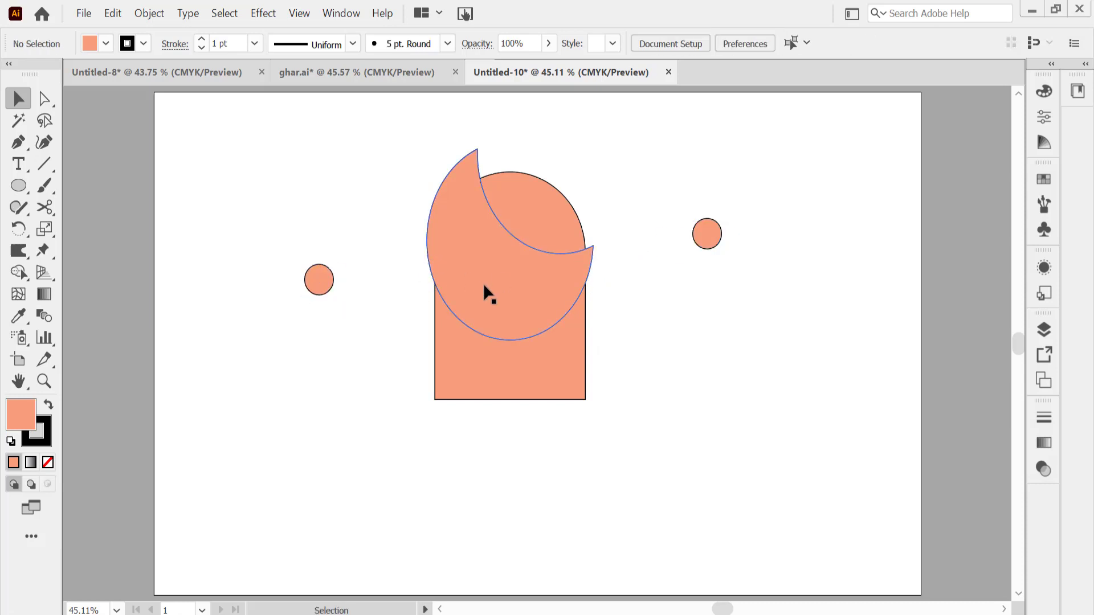
drag(484, 287, 493, 283)
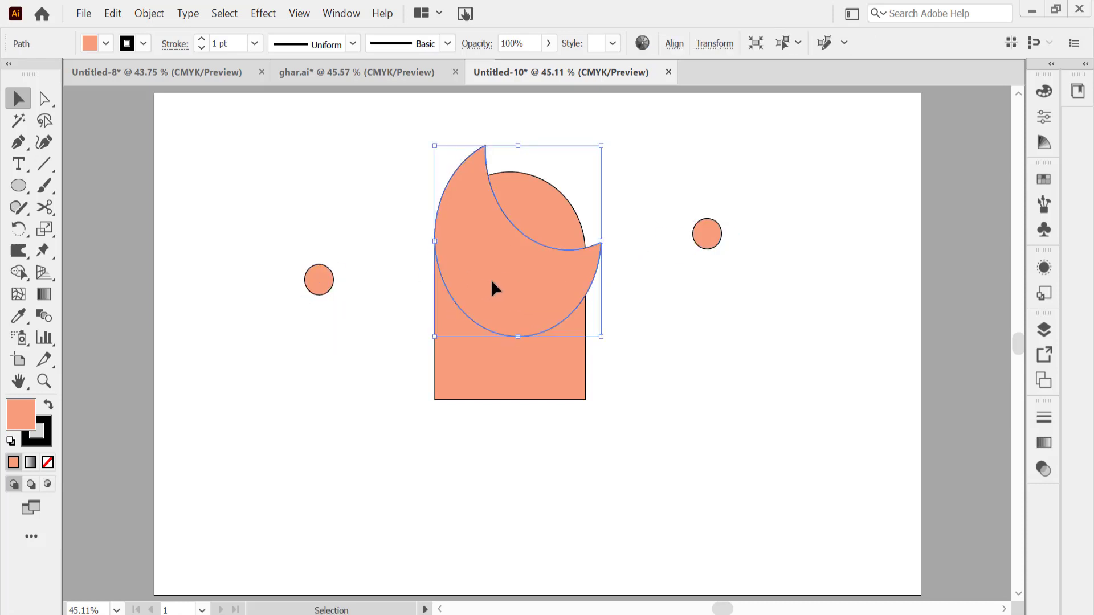
drag(435, 241, 422, 240)
click(373, 198)
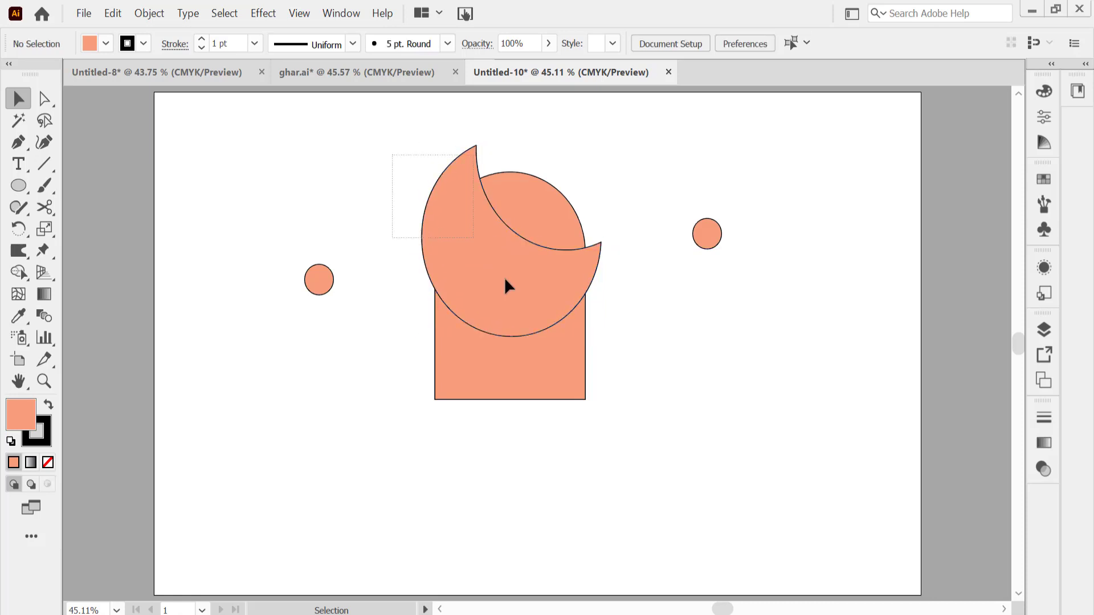
drag(506, 285, 531, 393)
Step: Trim the crescent's overhang outside the head with Shape Builder
click(17, 273)
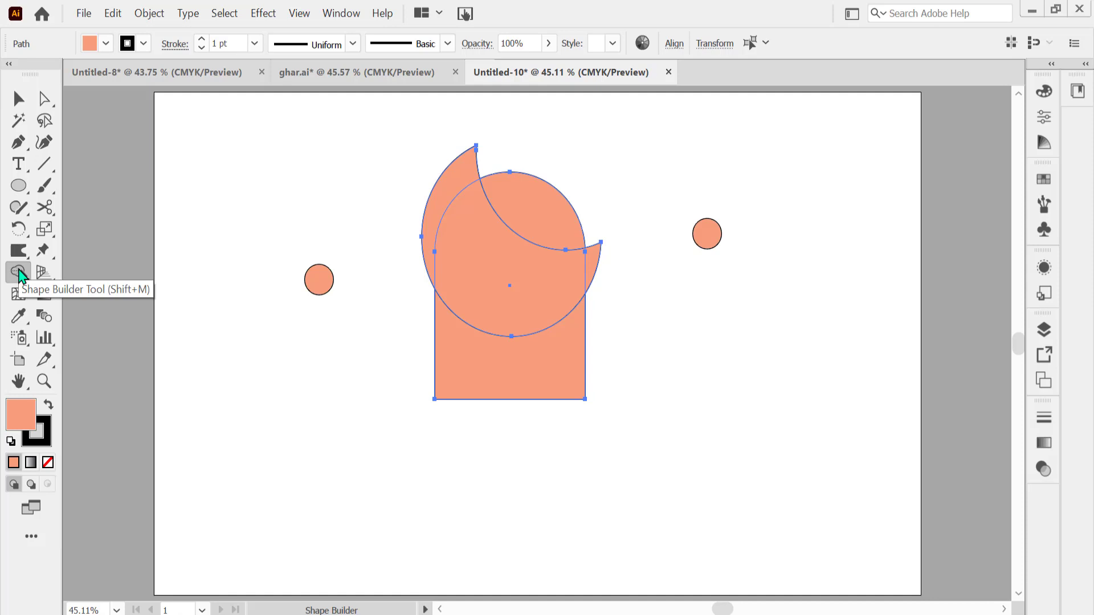
alt+click(456, 179)
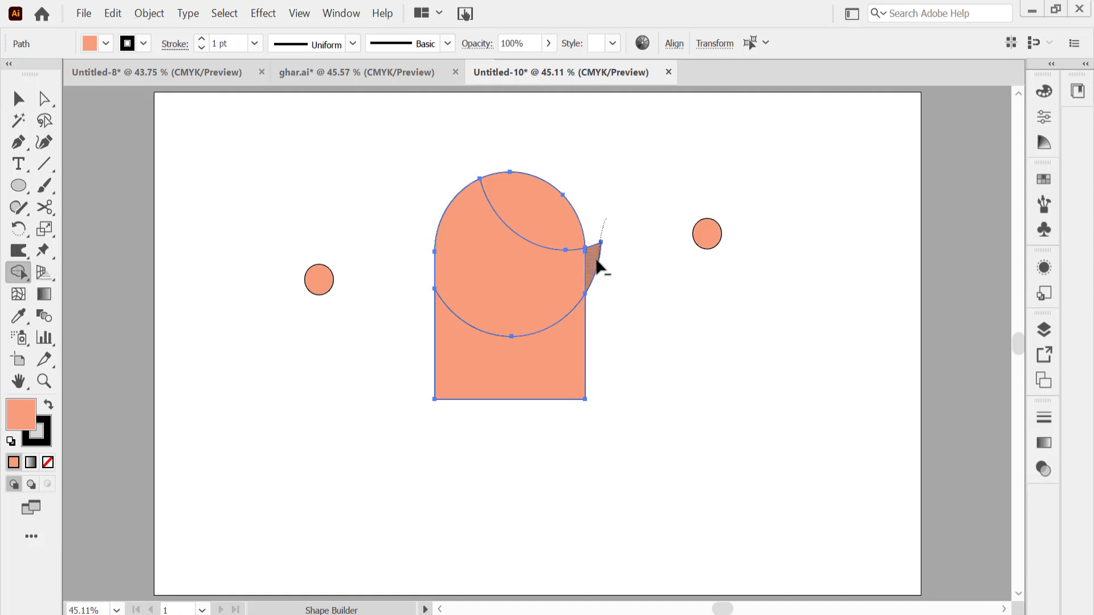
click(19, 99)
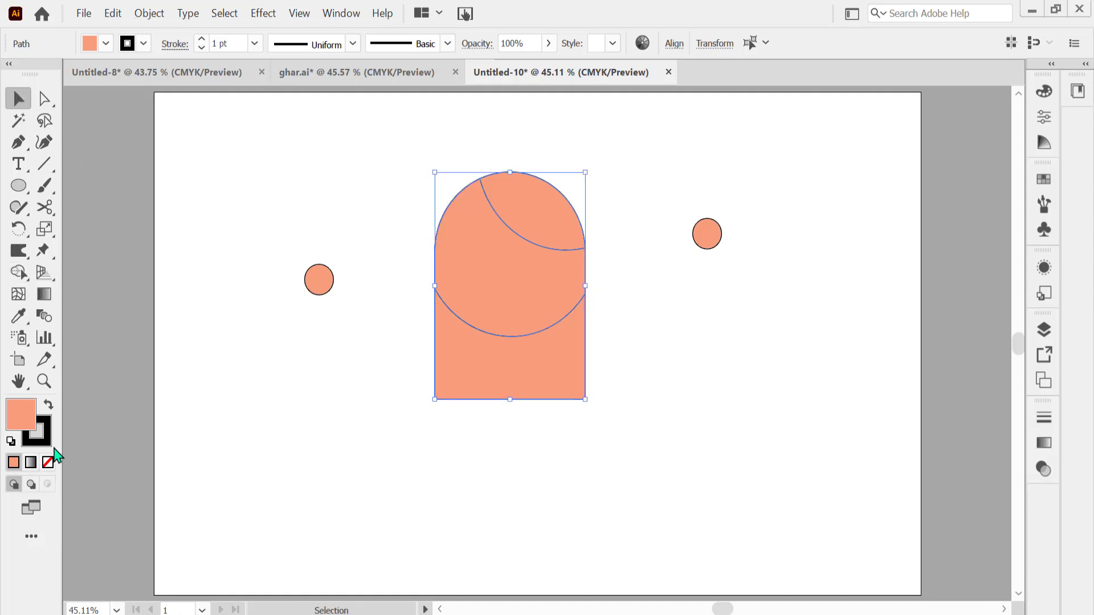
Step: Fill the inner face region with orange F4A656 and set its stroke to None
double_click(23, 414)
click(568, 405)
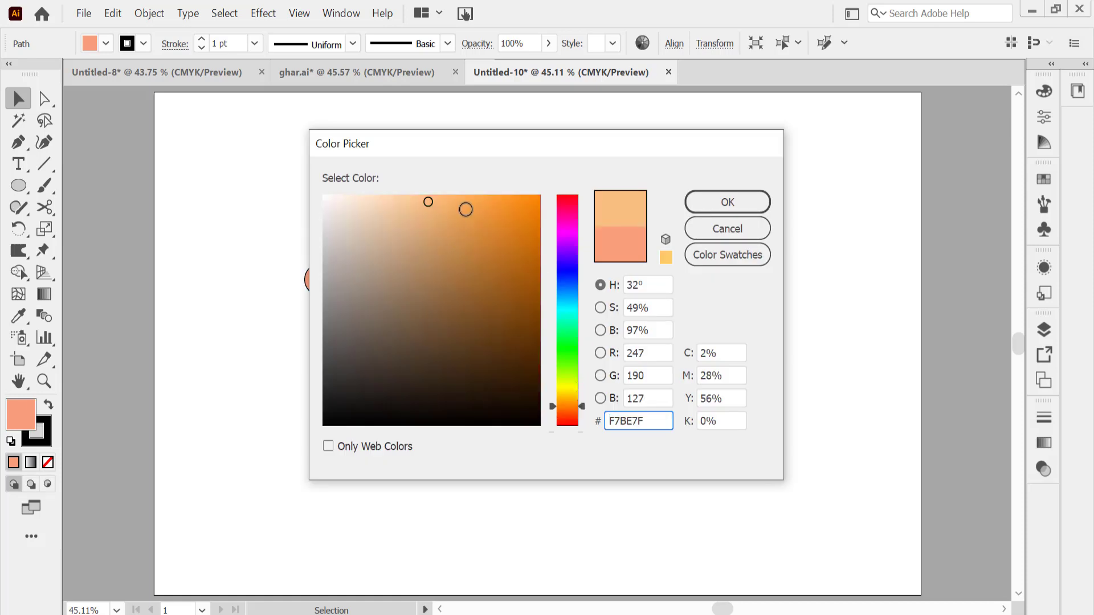
click(464, 205)
click(695, 205)
click(620, 191)
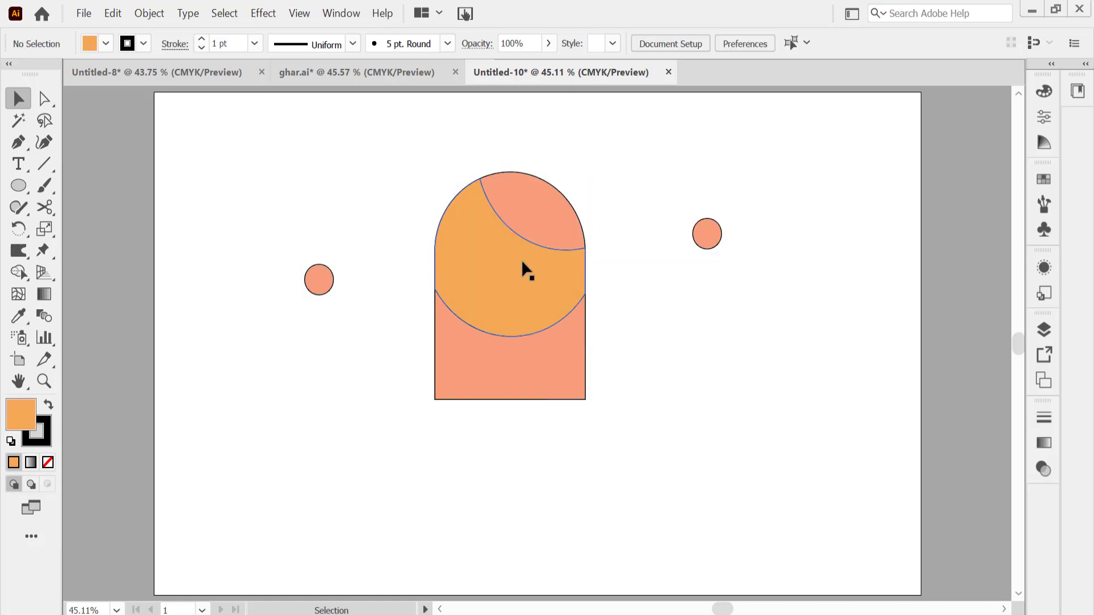
click(521, 258)
click(38, 433)
Step: Remove the shapes' black outlines and set the face circle's magenta to 35%
click(151, 452)
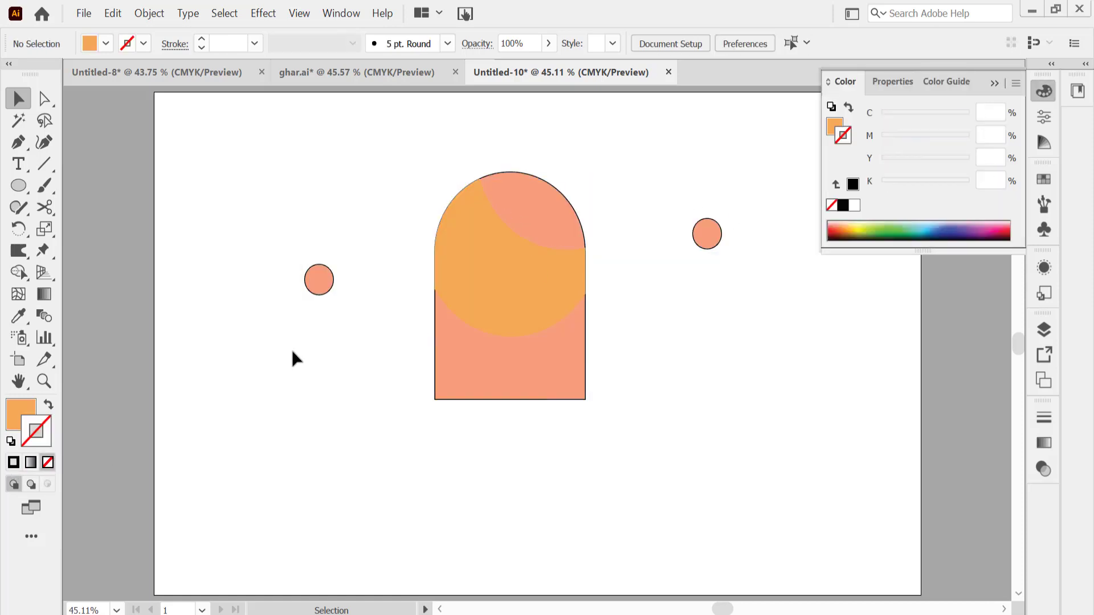
click(477, 290)
click(834, 130)
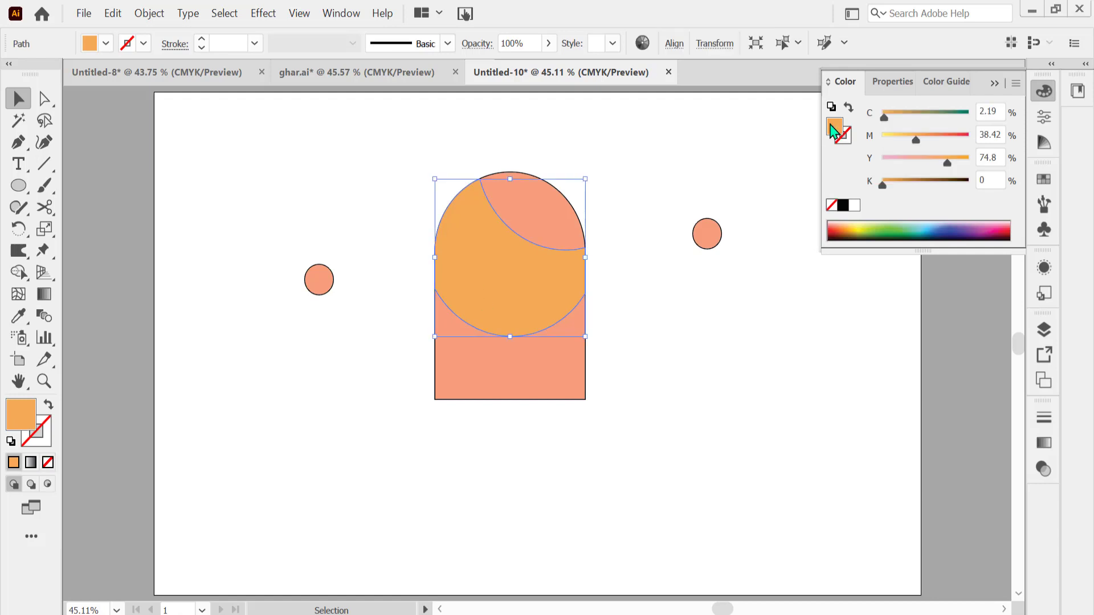
drag(915, 139, 902, 139)
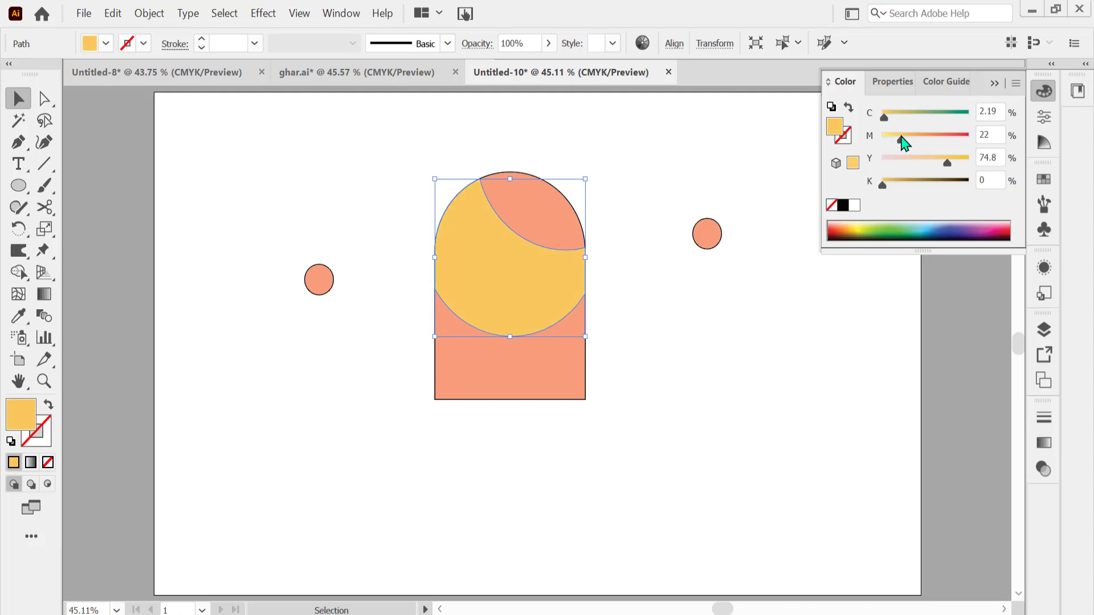
key(ctrl+alt+bracketleft)
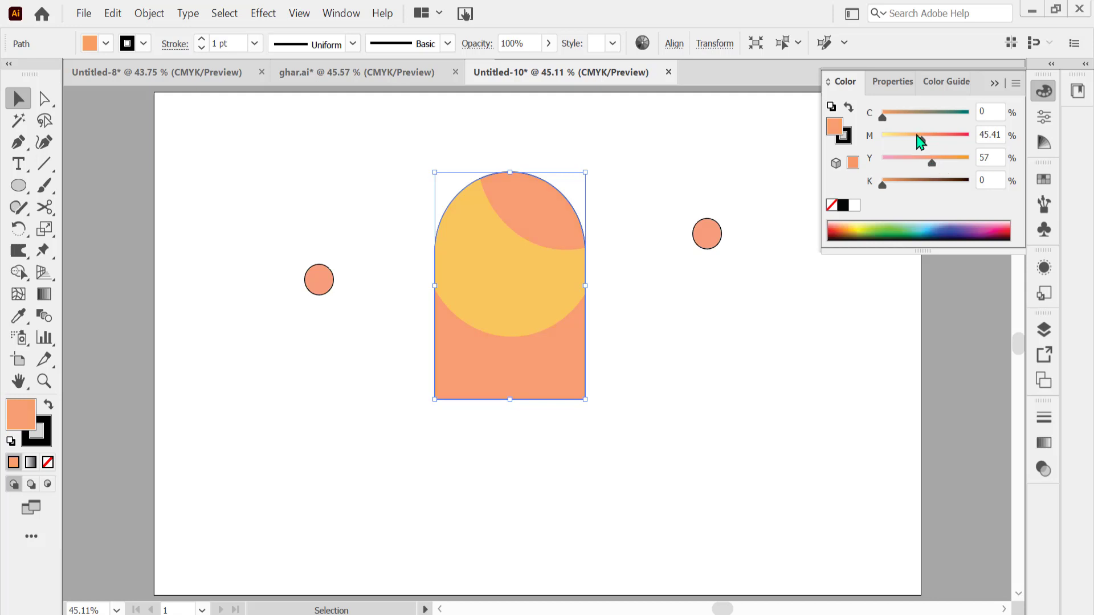
click(510, 276)
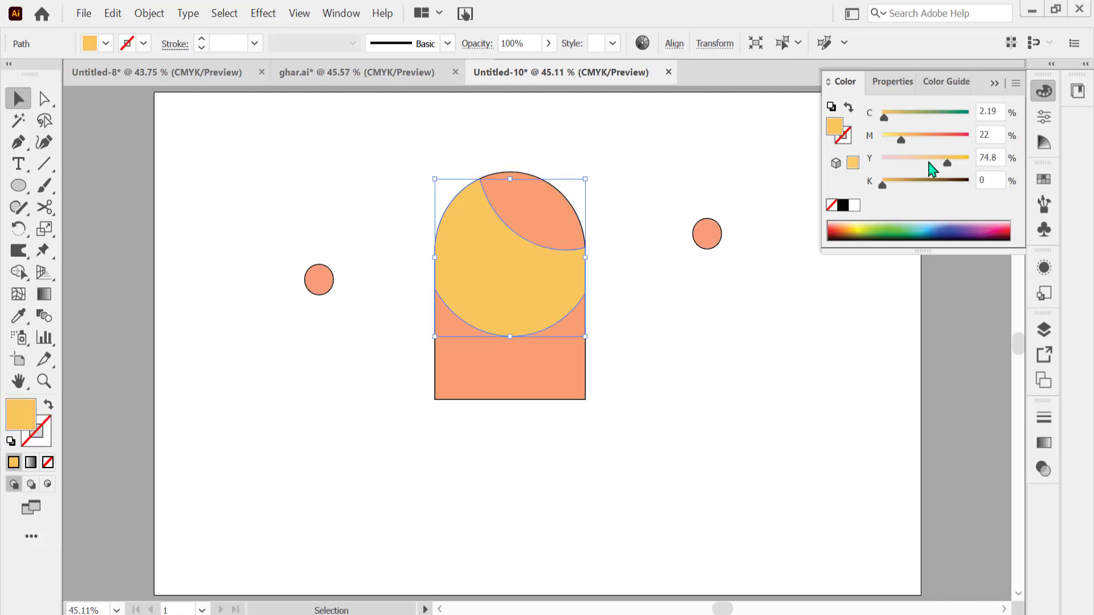
click(912, 140)
click(750, 247)
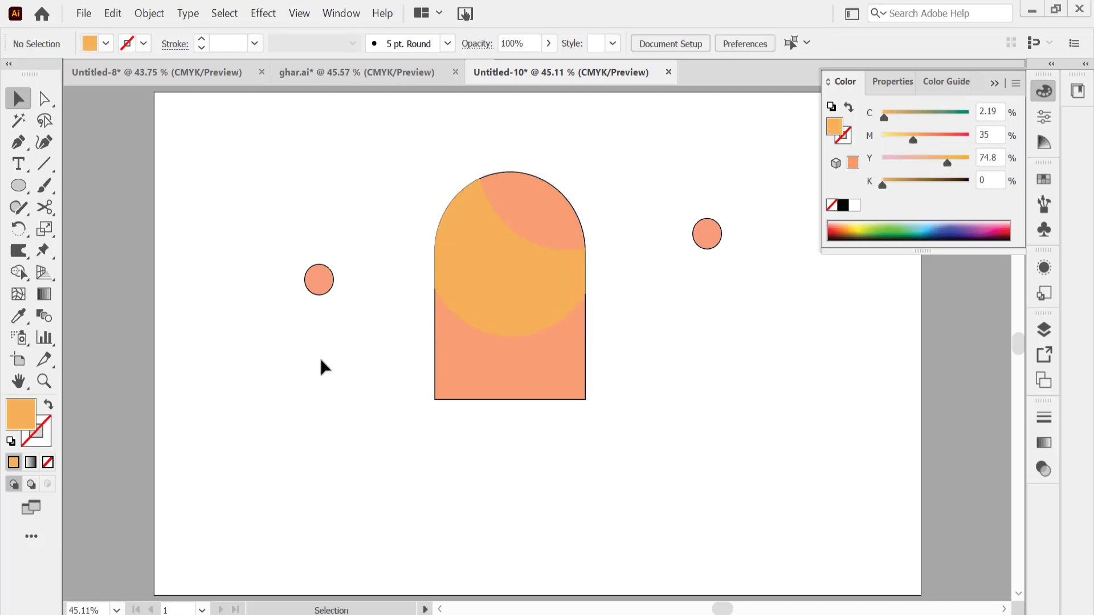
Step: Move both ear circles back against the head's left and right sides
drag(316, 285, 428, 269)
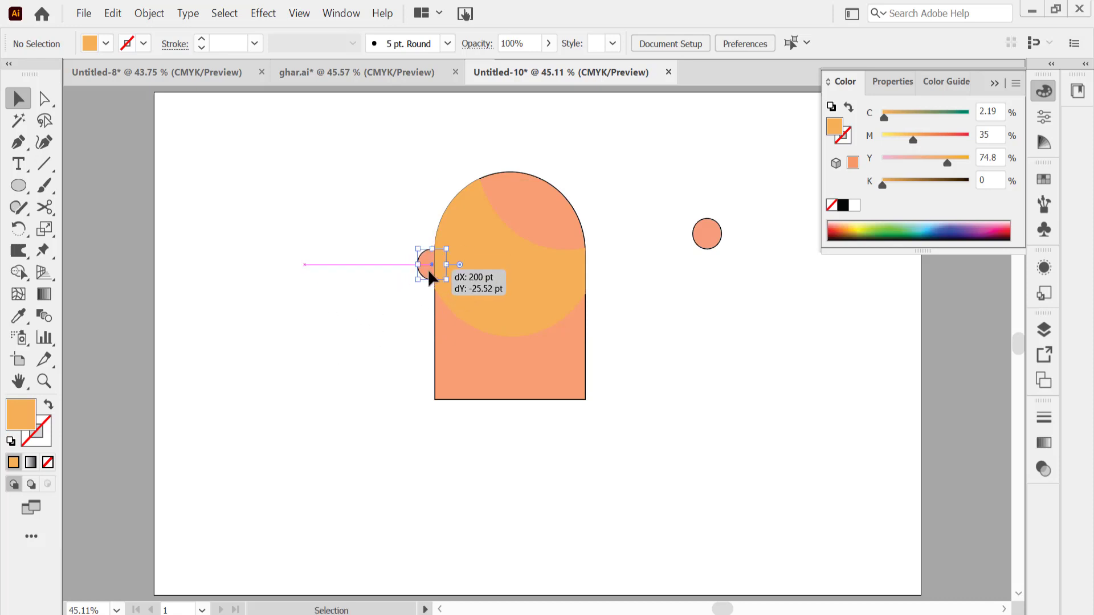
drag(703, 239, 590, 270)
click(616, 257)
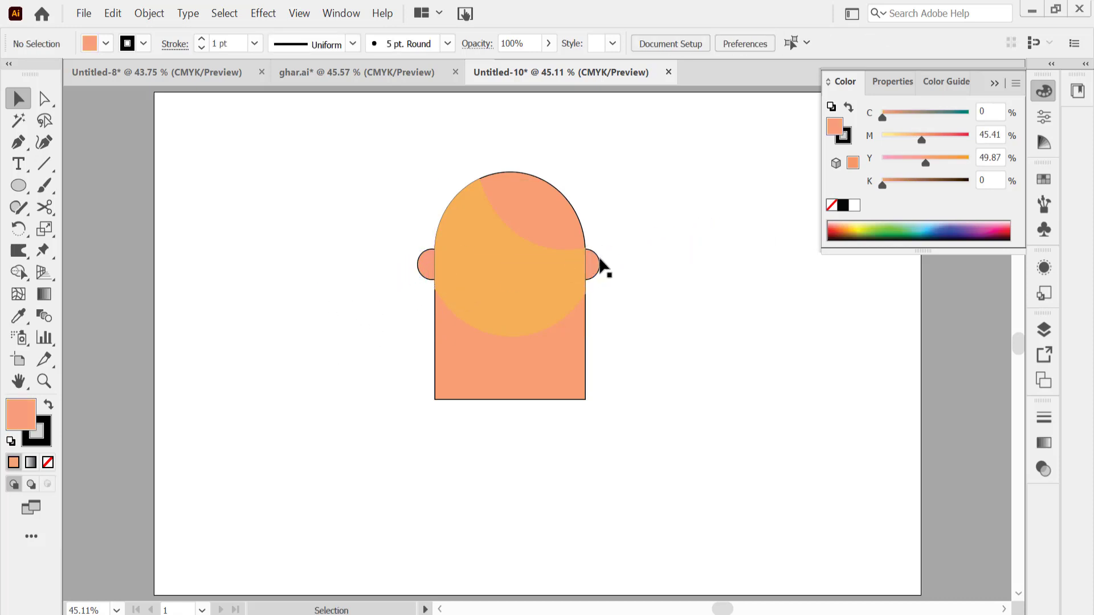
Step: Draw a small solid black eye circle with no stroke
click(237, 373)
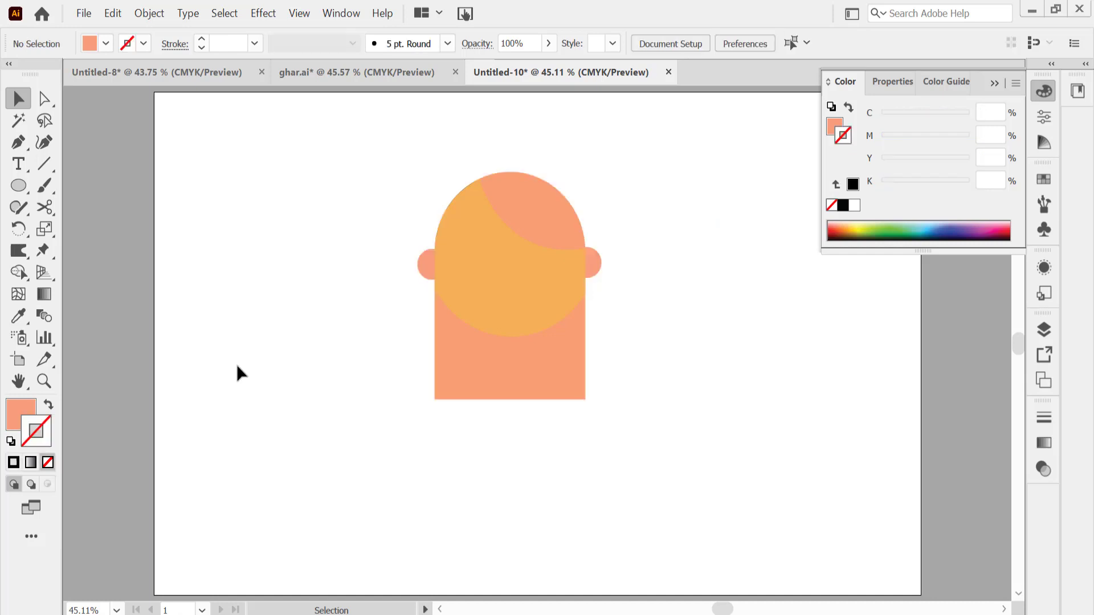
click(18, 185)
drag(225, 200, 246, 218)
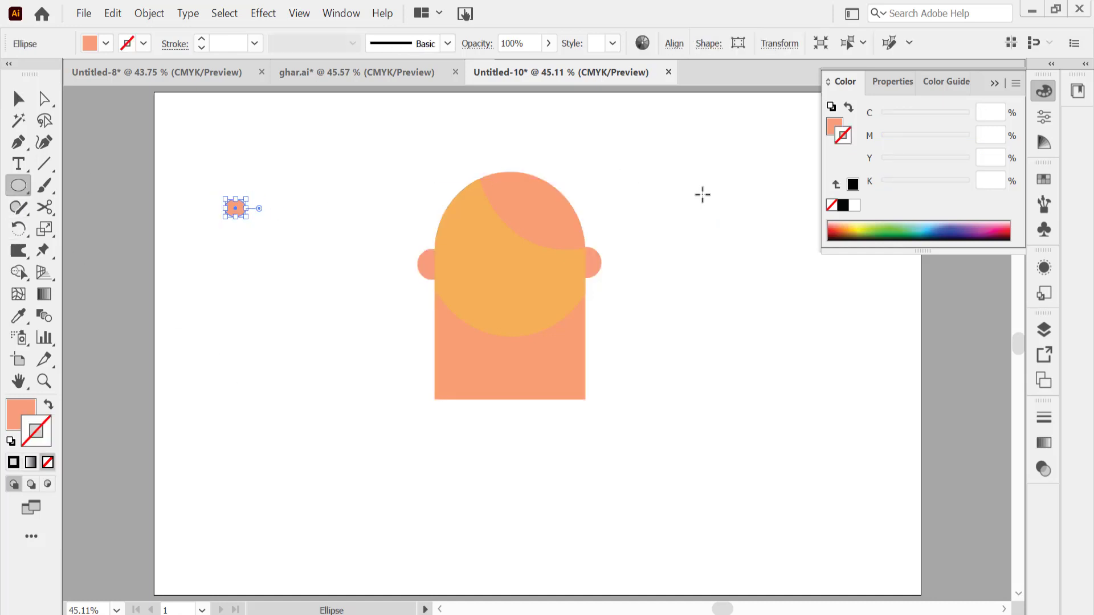
click(853, 184)
key(shift+x)
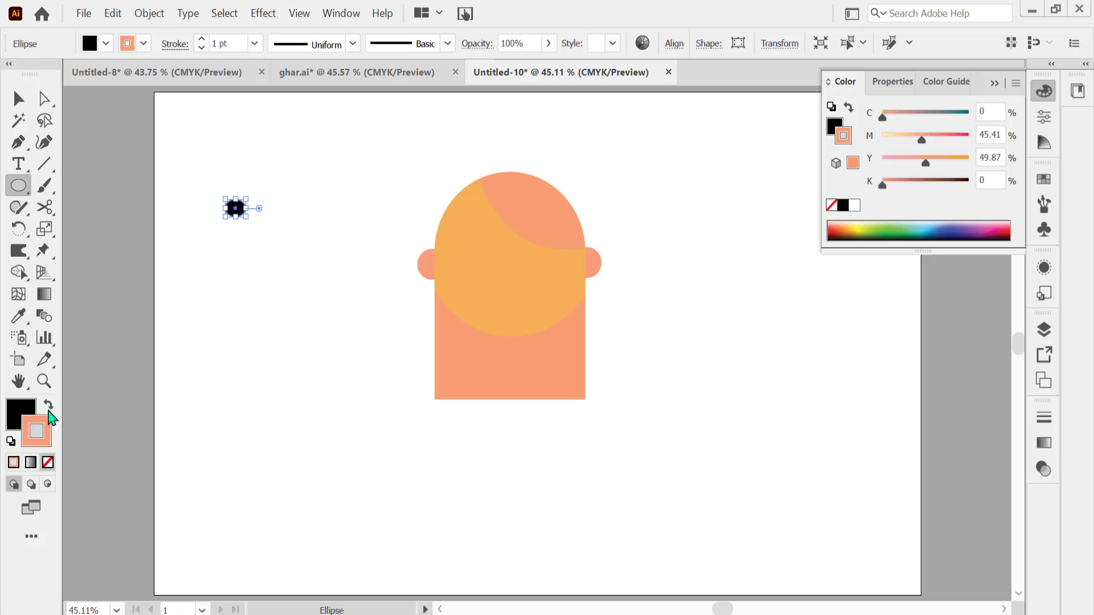
click(48, 462)
key(v)
Step: Place the eye on the face and duplicate it as a second eye beside it
mouse_move(246, 219)
mouse_down()
mouse_move(471, 251)
mouse_move(539, 249)
mouse_up()
key(ctrl+shift+a)
click(323, 251)
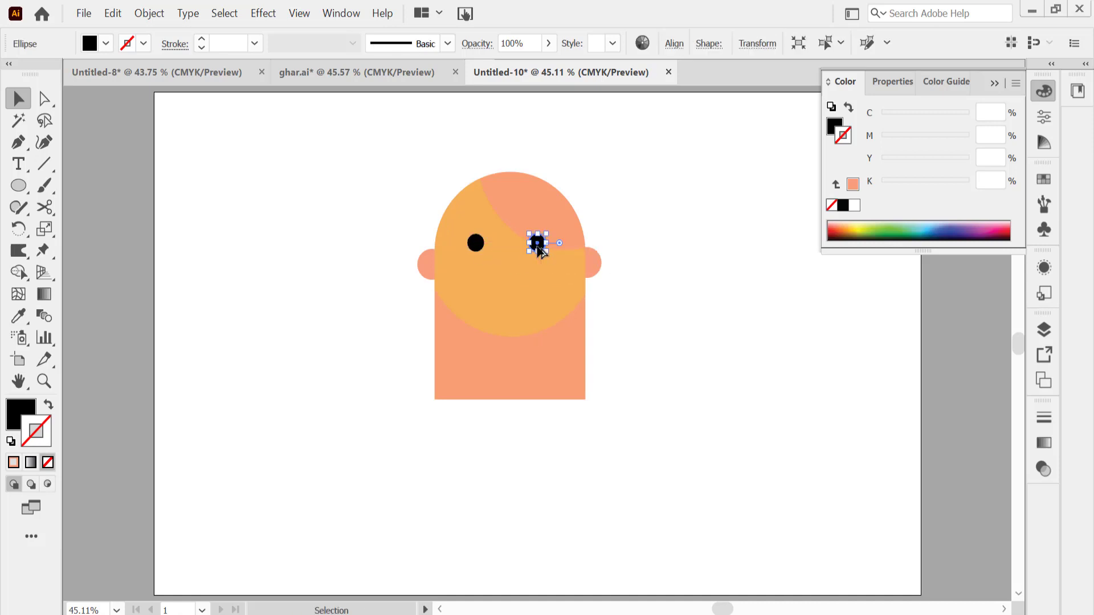
click(615, 209)
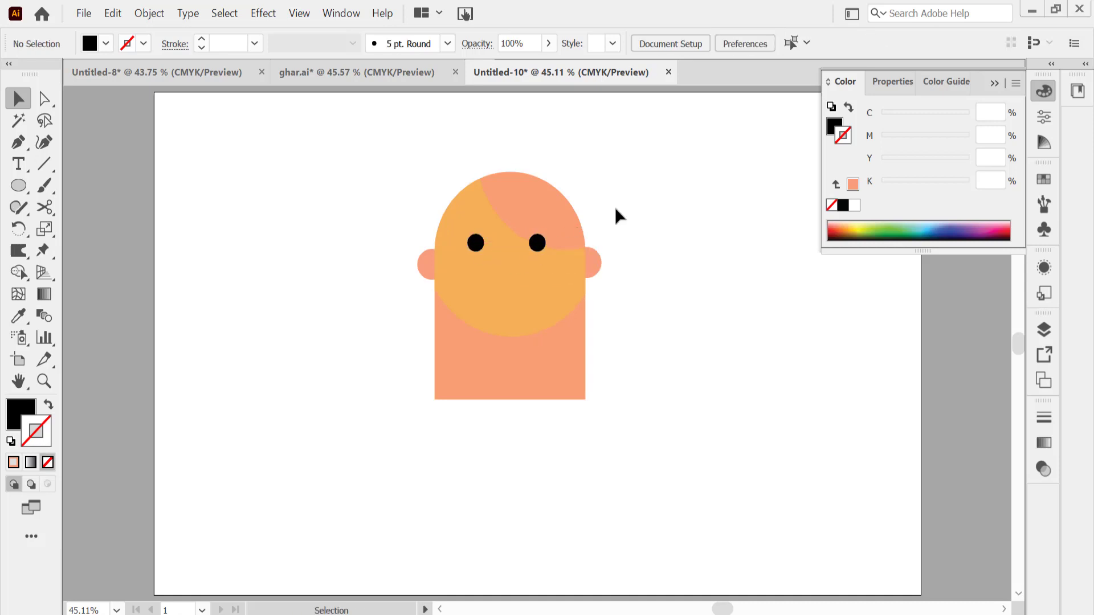
Step: Draw a black circle with a dark grey (K 90) upper cap using Shape Builder
click(18, 186)
drag(182, 178, 296, 297)
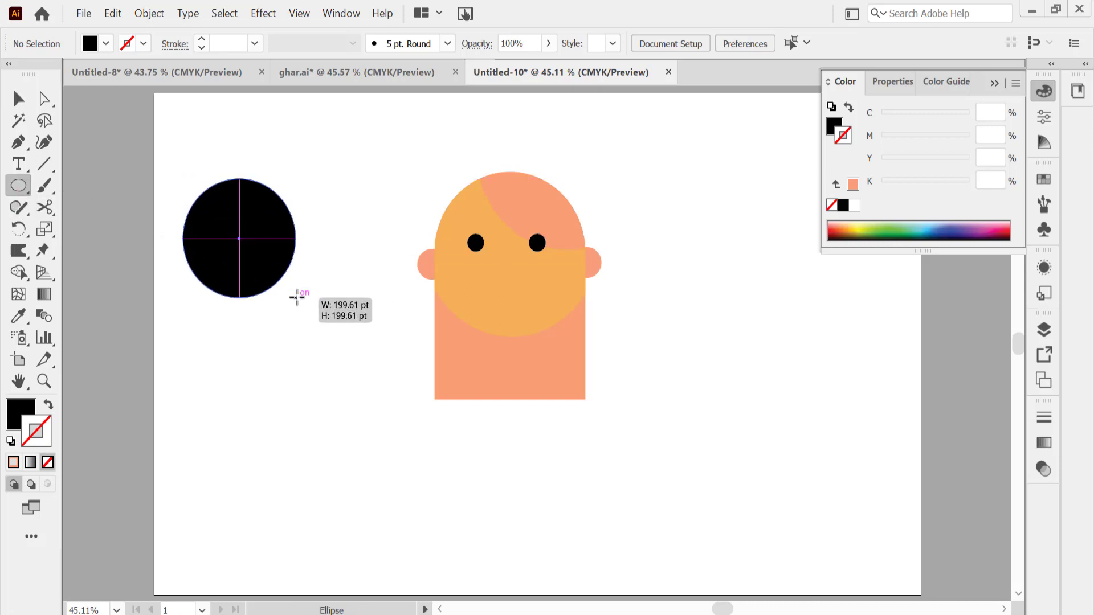
key(v)
drag(231, 260, 235, 214)
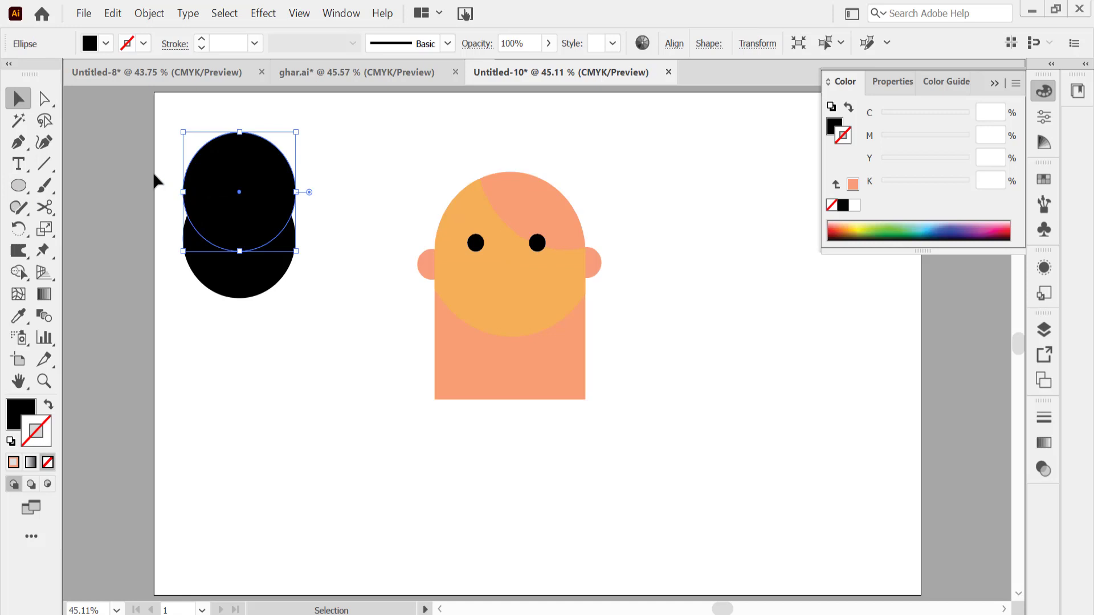
drag(157, 181, 310, 325)
click(19, 273)
alt+click(231, 169)
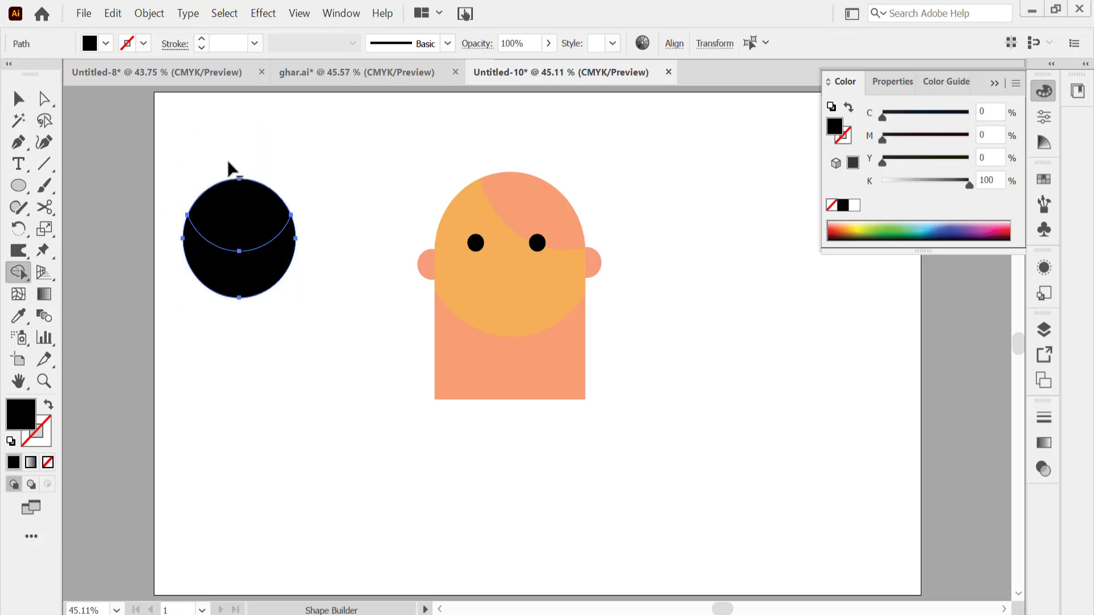
click(19, 98)
click(210, 209)
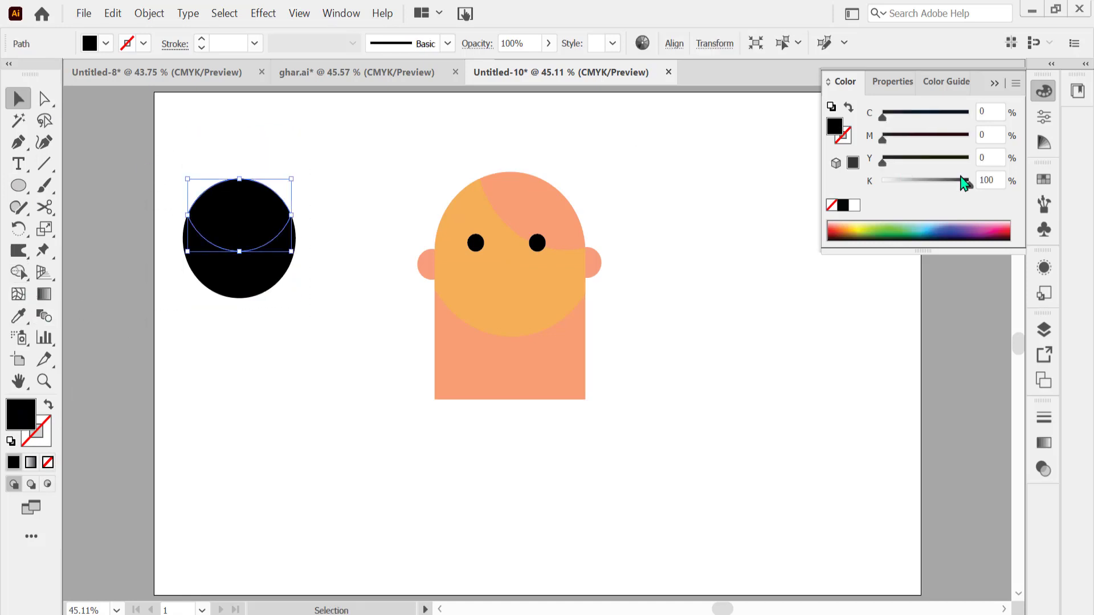
drag(970, 187, 961, 185)
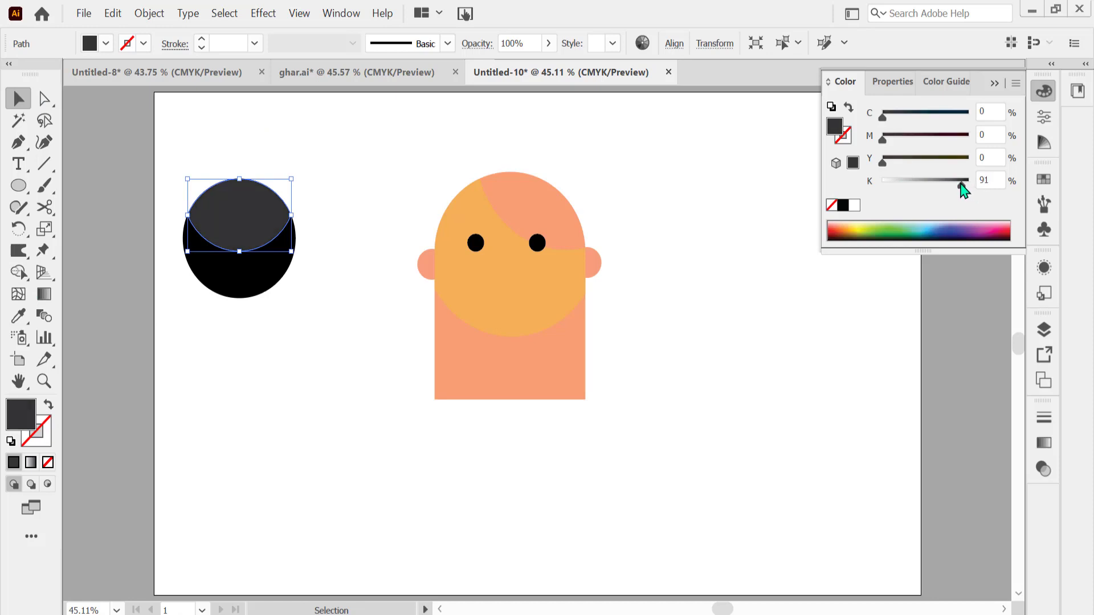
click(363, 336)
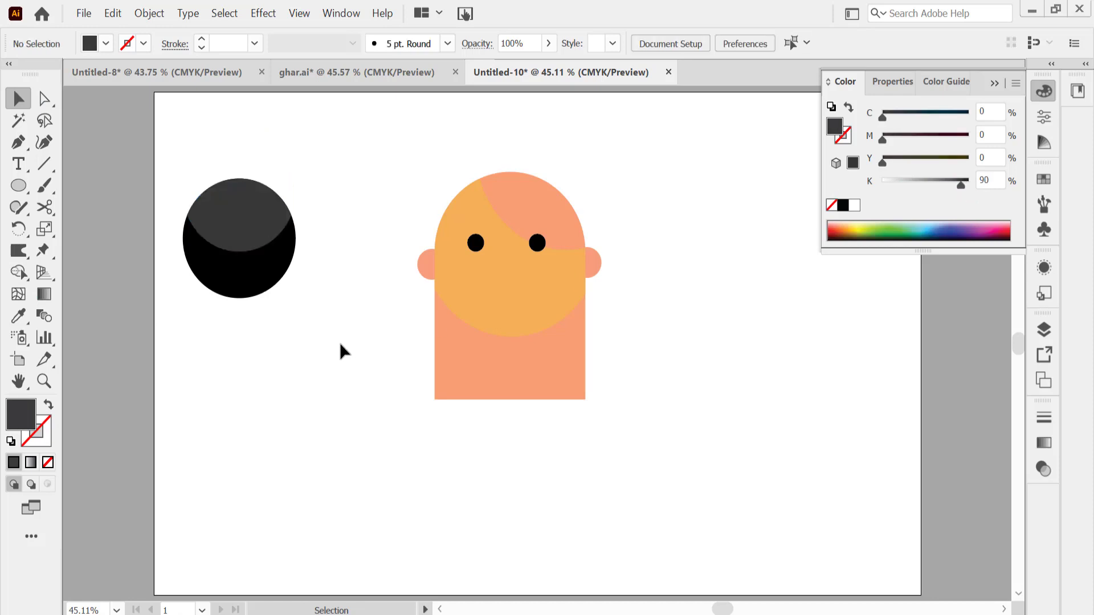
Step: Add a small eyedropped orange circle darkened to K 10 on top of the black circle
click(19, 186)
drag(265, 405, 291, 431)
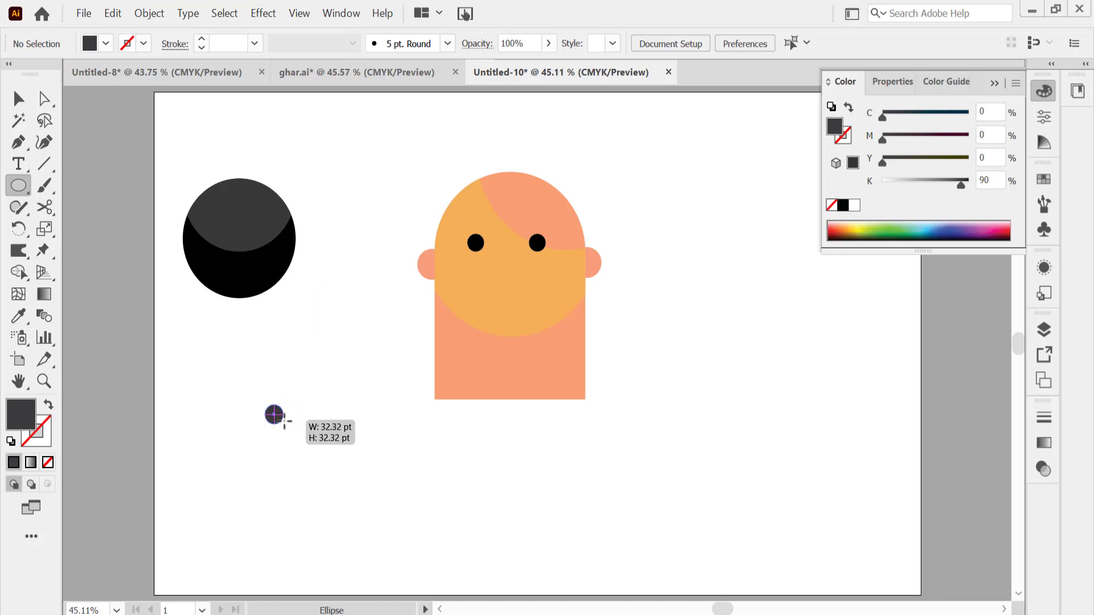
key(i)
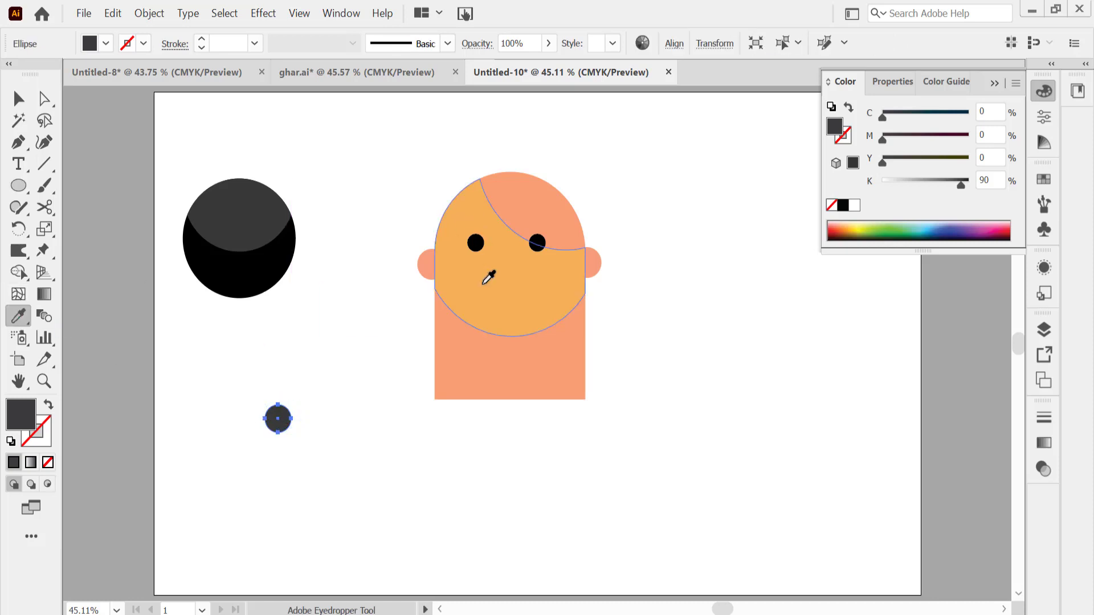
click(486, 277)
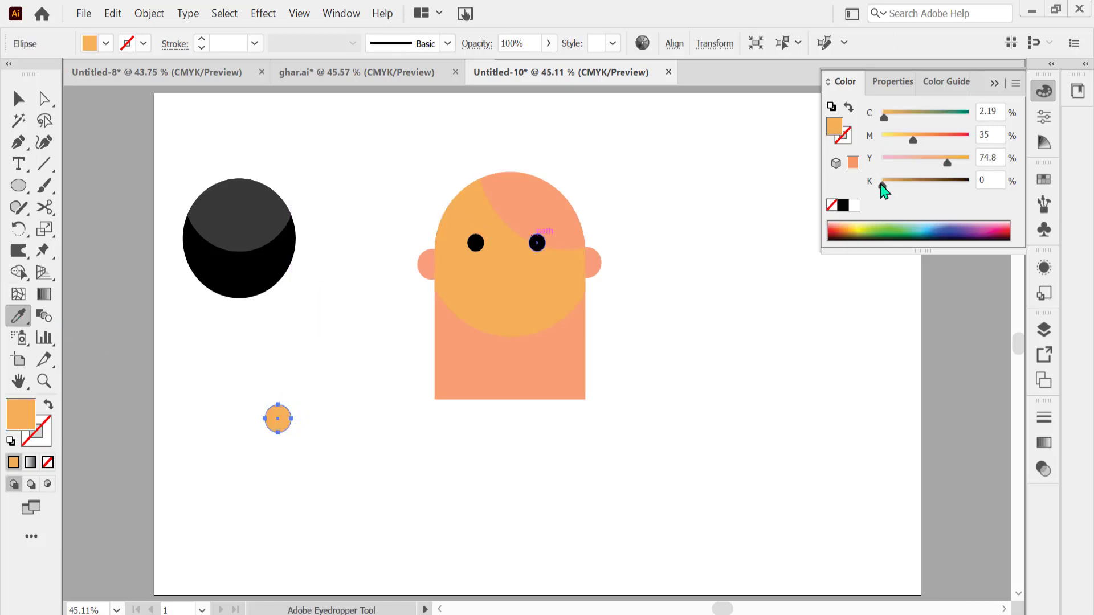
drag(883, 185, 891, 184)
click(17, 99)
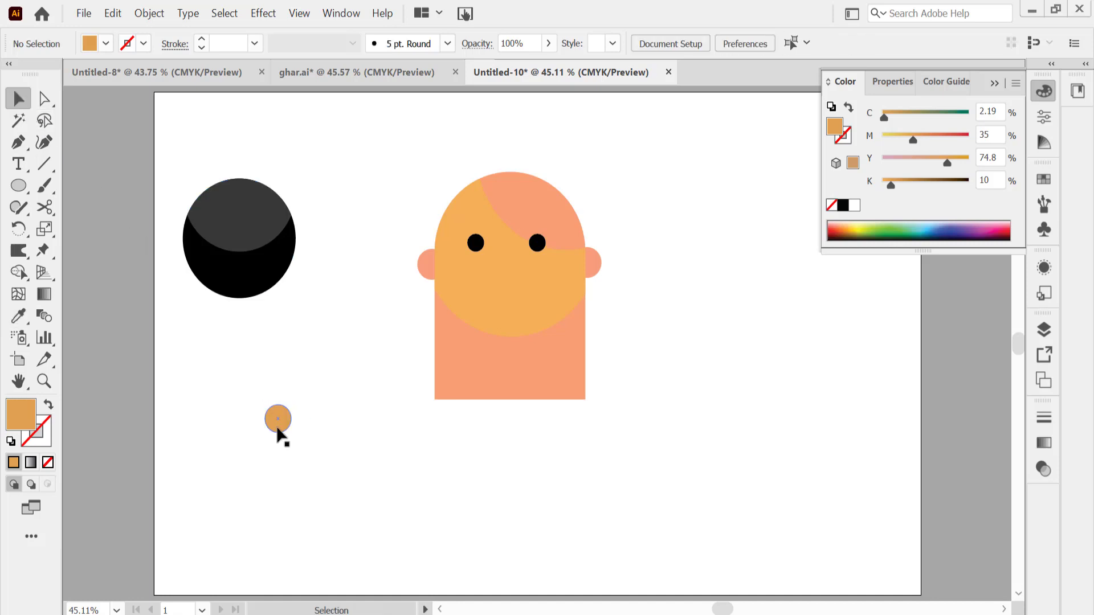
drag(281, 433, 240, 196)
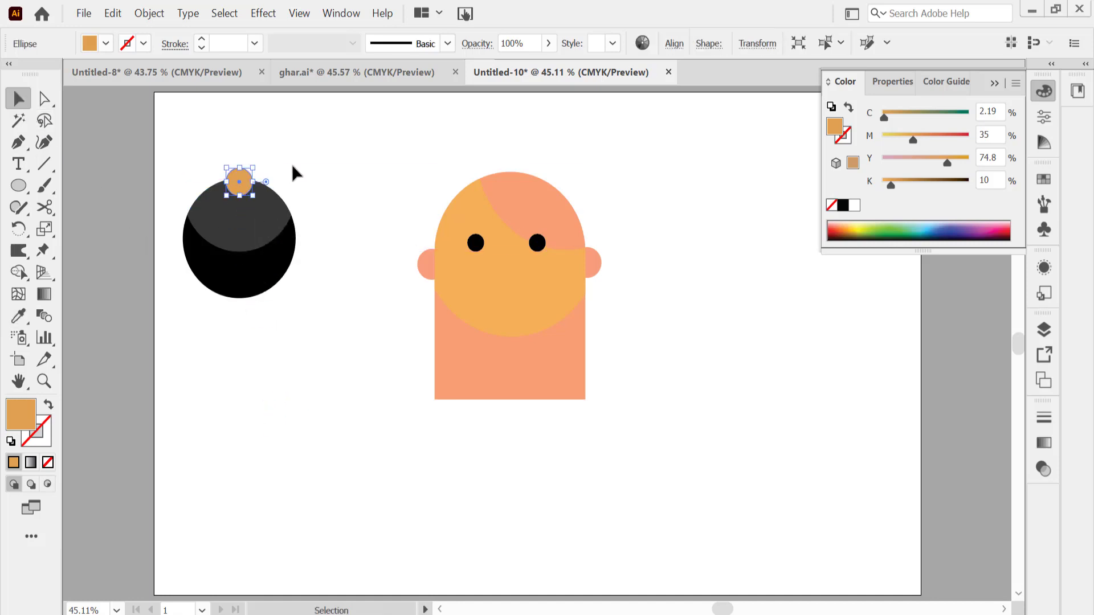
Step: Make a white half-circle mouth by cutting an ellipse's top half with Shape Builder
click(17, 187)
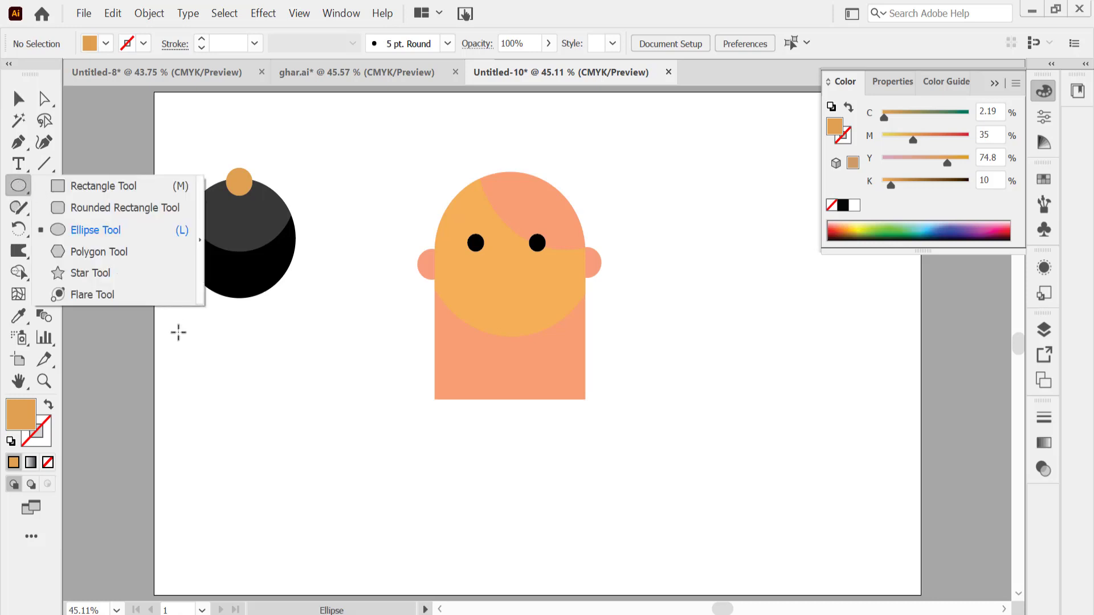
drag(195, 356, 254, 409)
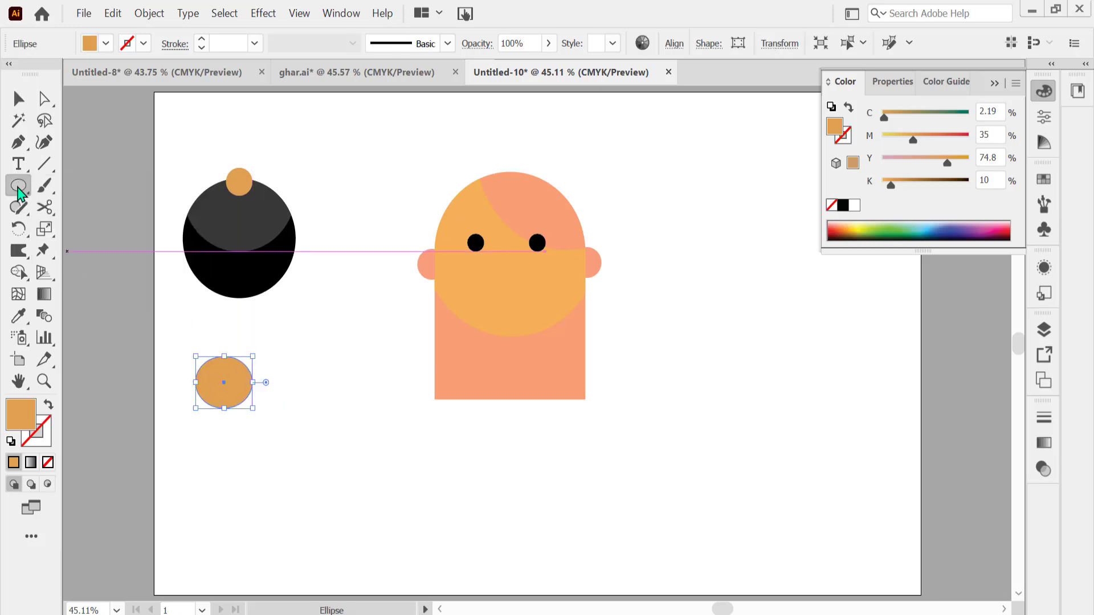
drag(18, 194, 63, 185)
mouse_move(174, 340)
mouse_down()
mouse_move(272, 382)
mouse_move(97, 346)
mouse_up()
click(22, 101)
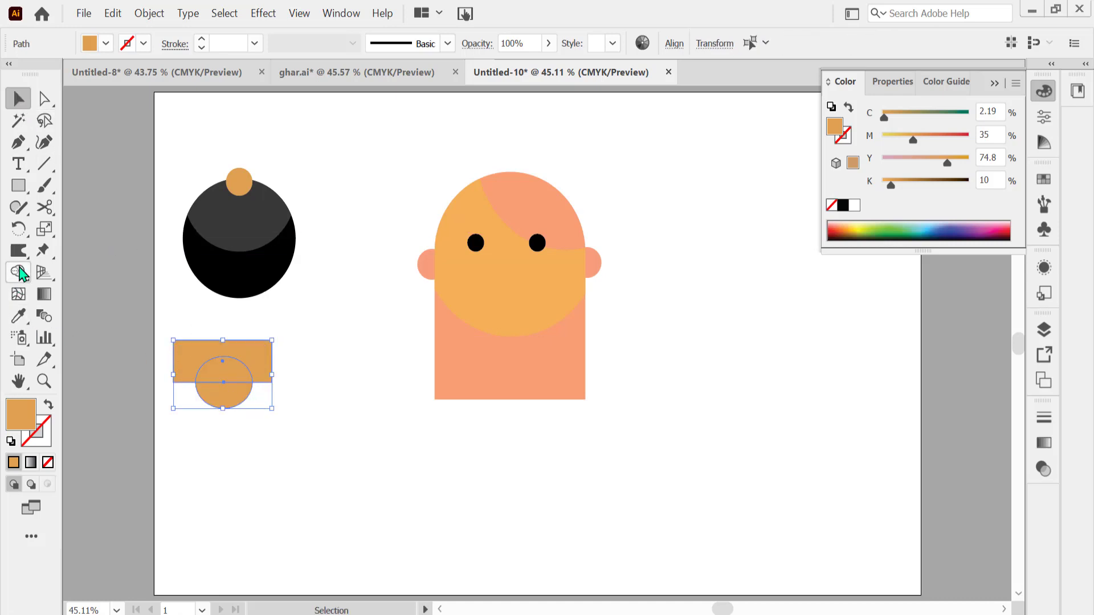
click(20, 272)
drag(260, 357, 232, 373)
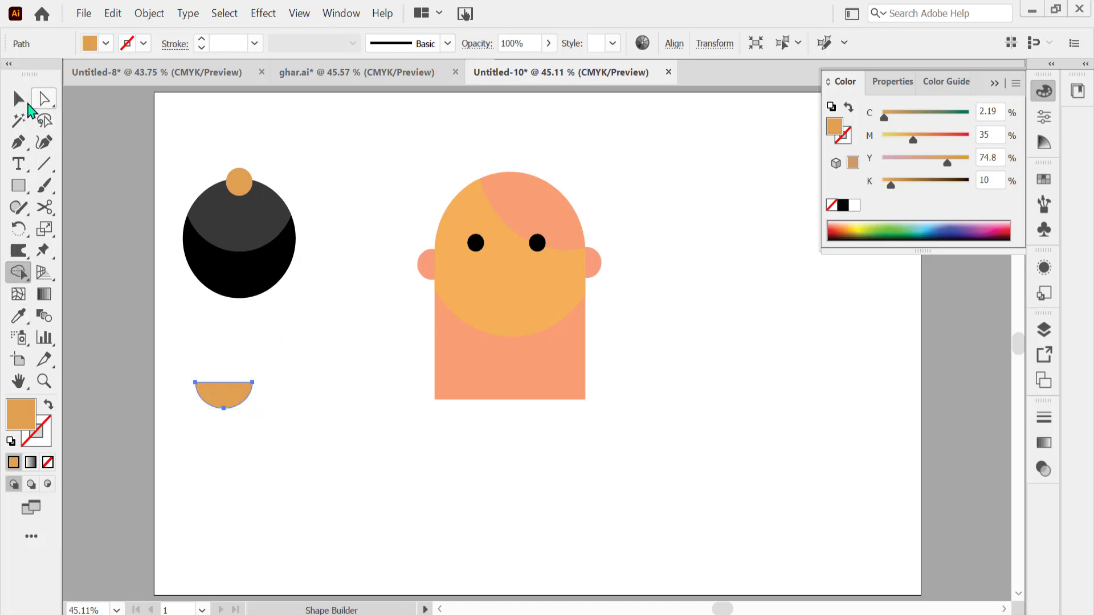
key(v)
click(853, 206)
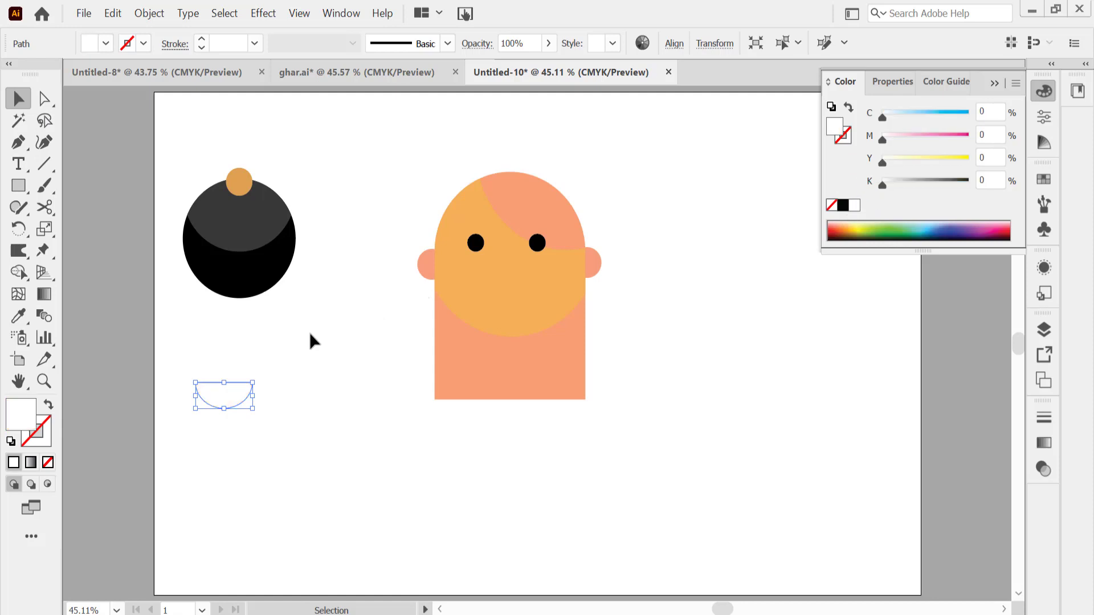
Step: Put the mouth on the beard, group the beard parts, and place them below the eyes
drag(232, 391, 248, 220)
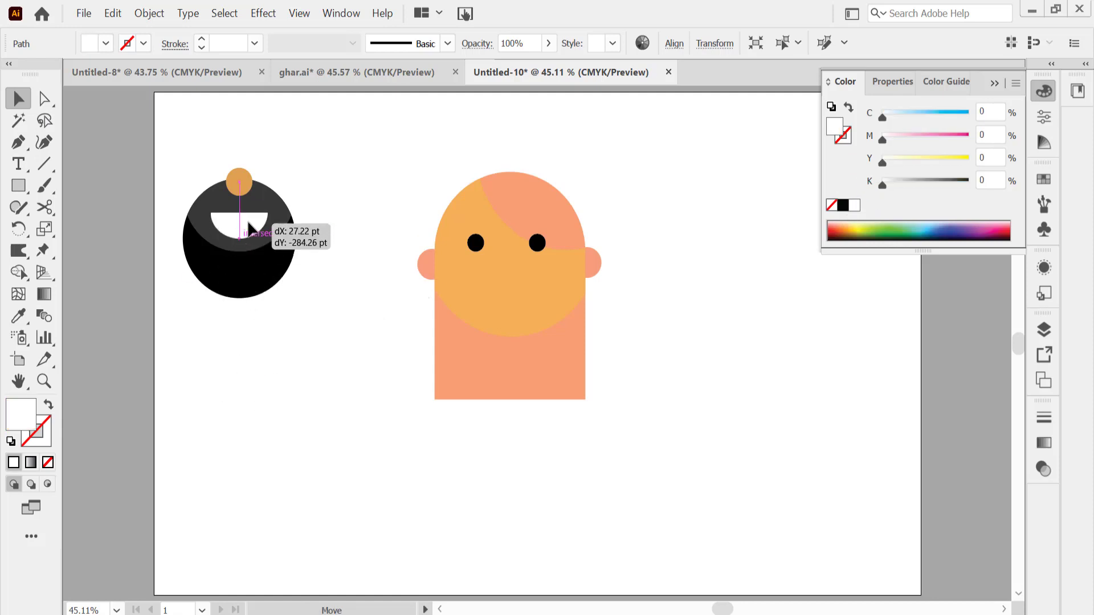
drag(182, 153, 319, 302)
key(ctrl+g)
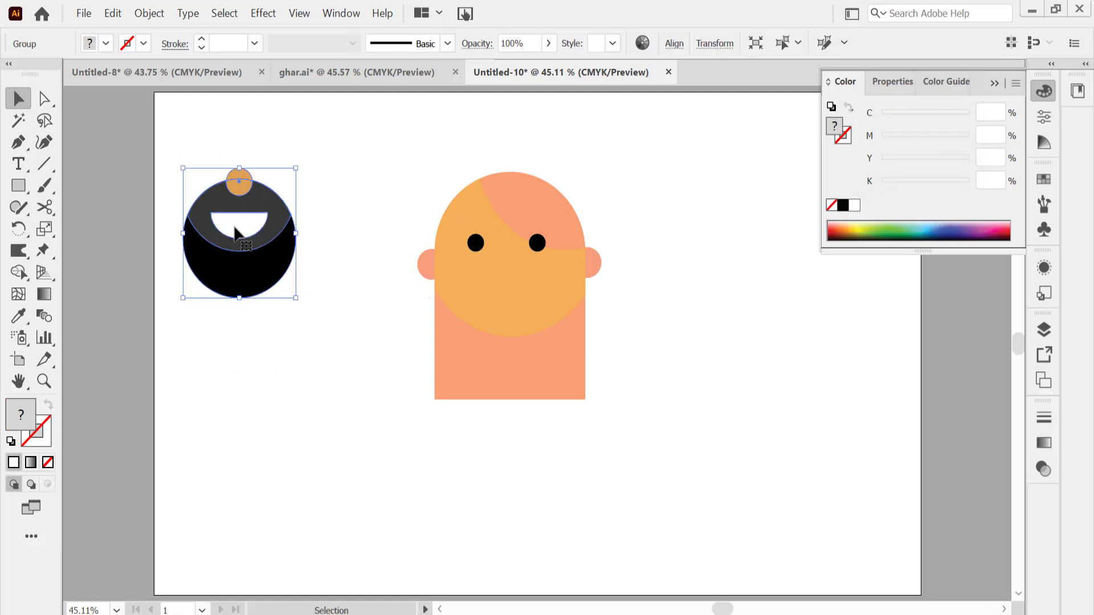
drag(225, 240, 496, 321)
Step: Add a circle eyedropped black from the beard behind the head's top-left as a hair bun
click(384, 316)
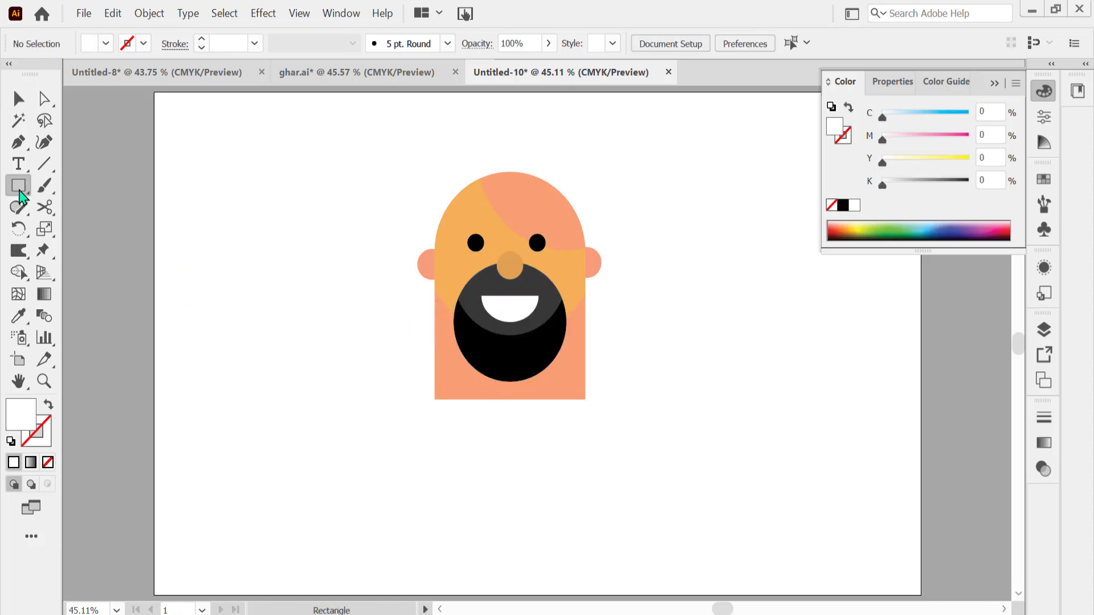
drag(18, 185, 86, 230)
drag(188, 186, 276, 277)
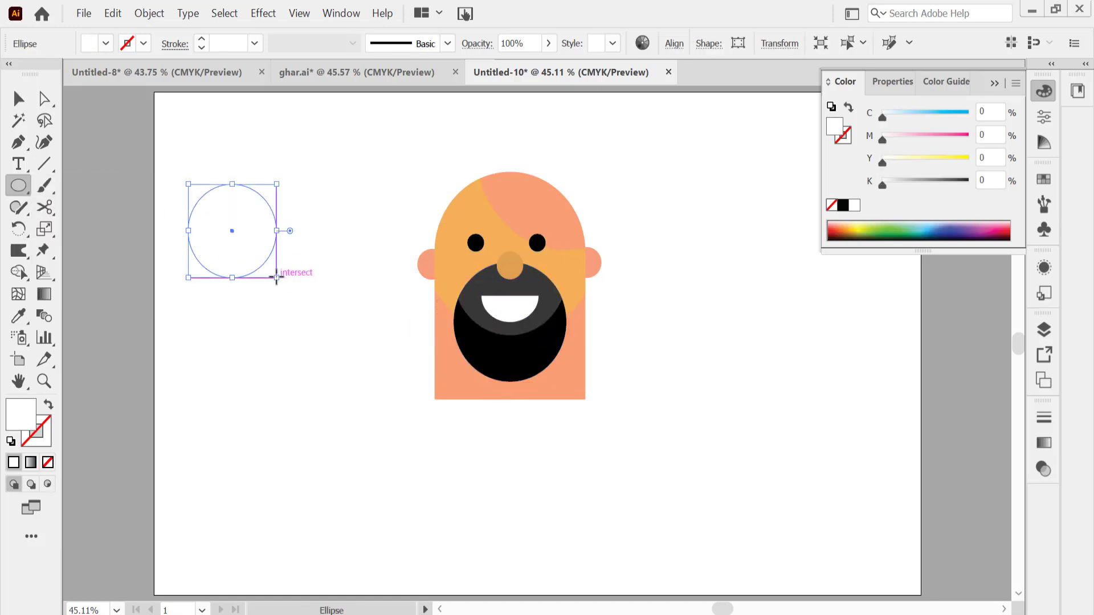
click(25, 323)
click(564, 353)
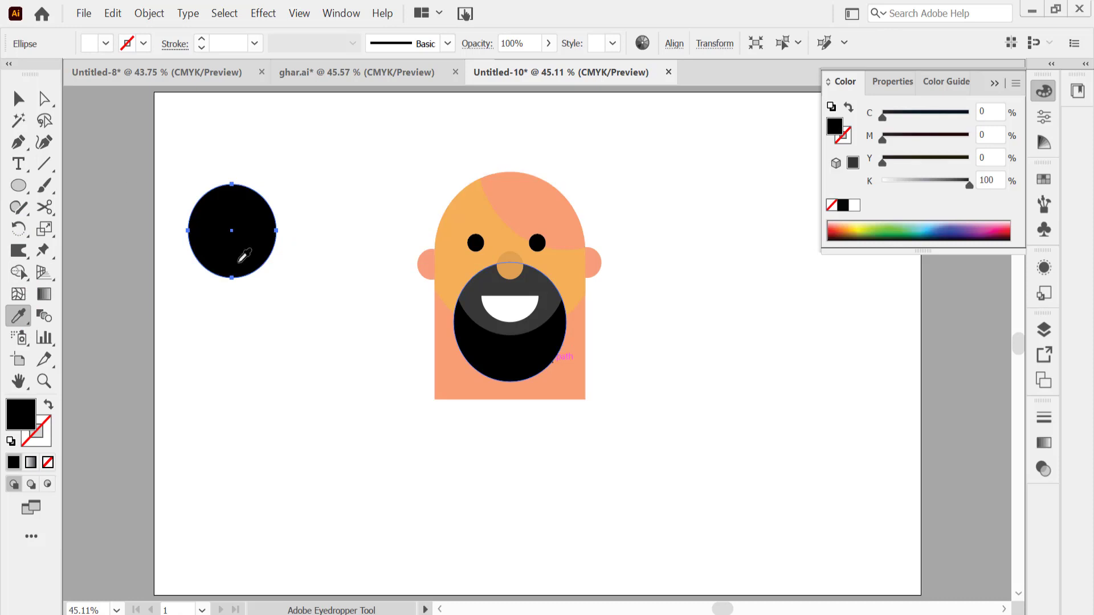
key(v)
drag(235, 269, 448, 233)
right_click(448, 232)
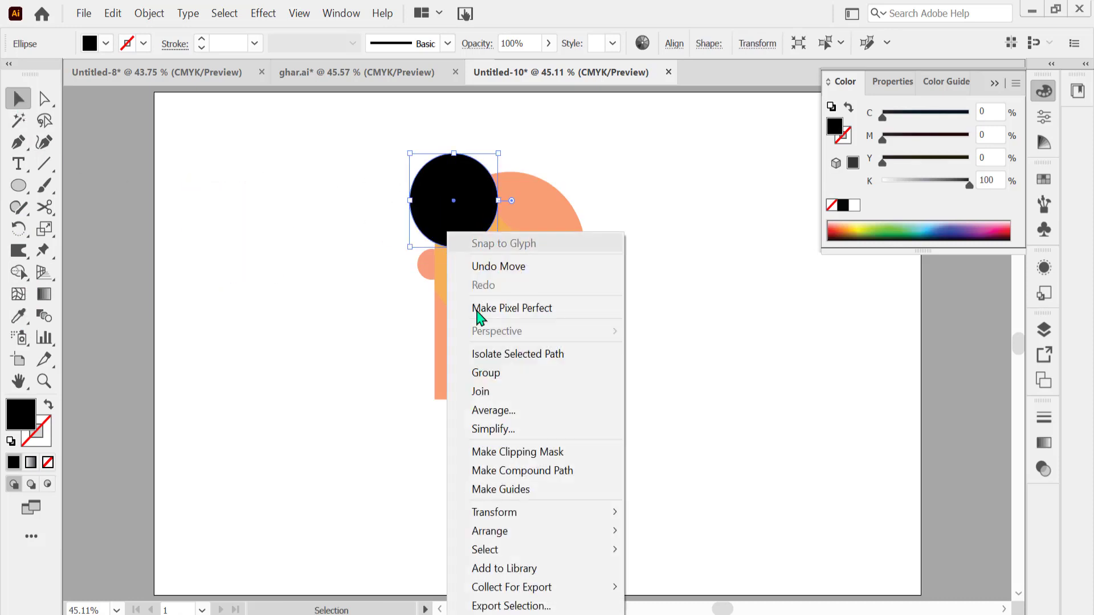
click(293, 587)
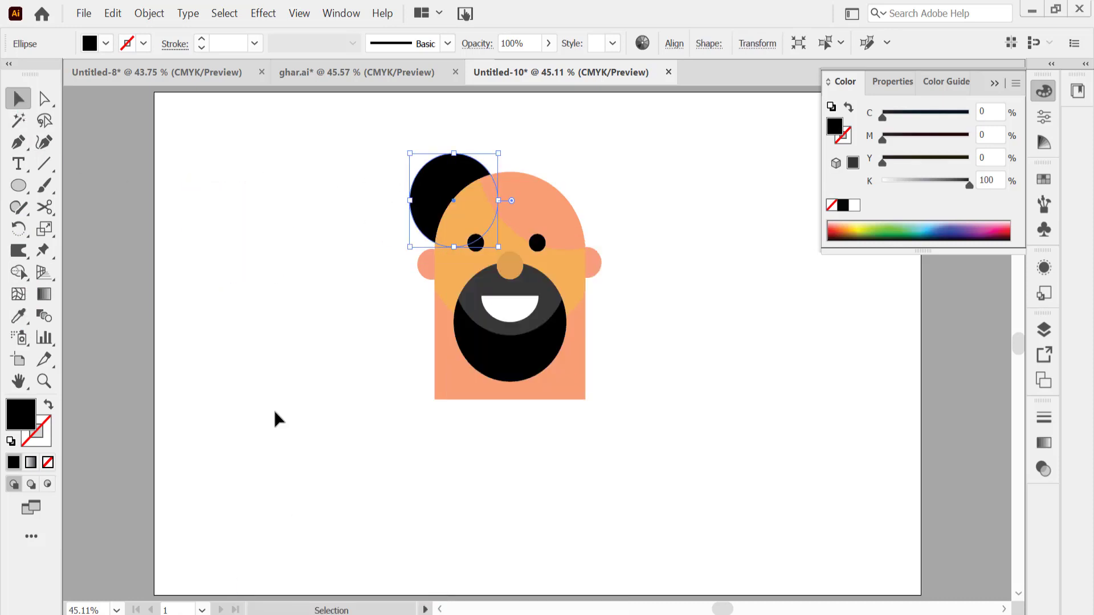
click(380, 249)
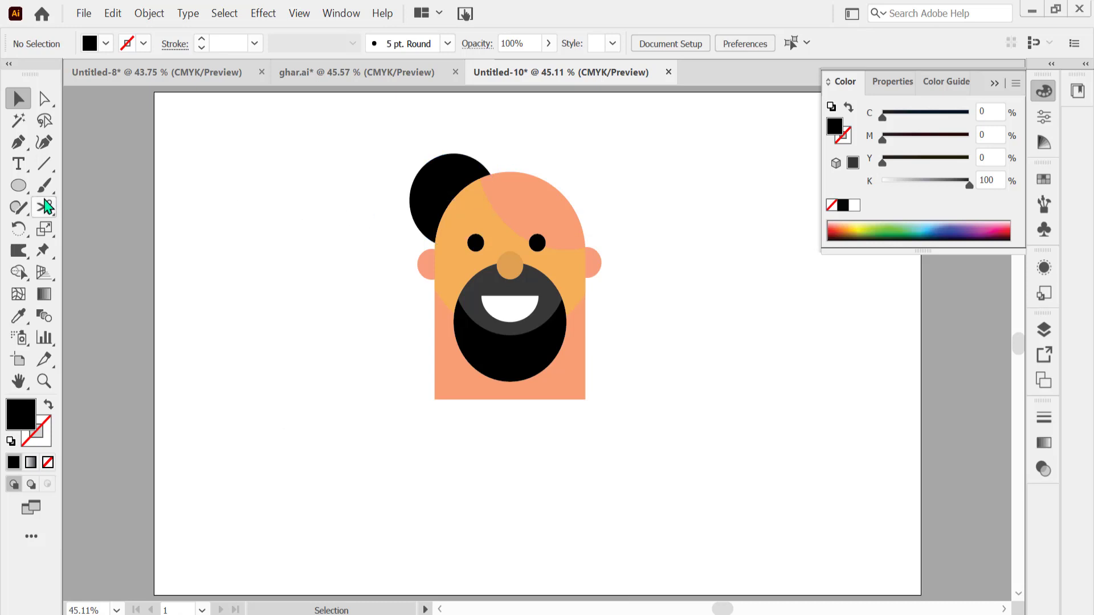
click(17, 187)
Step: Draw a large black circle and squeeze it into a narrower, shorter ellipse
click(79, 230)
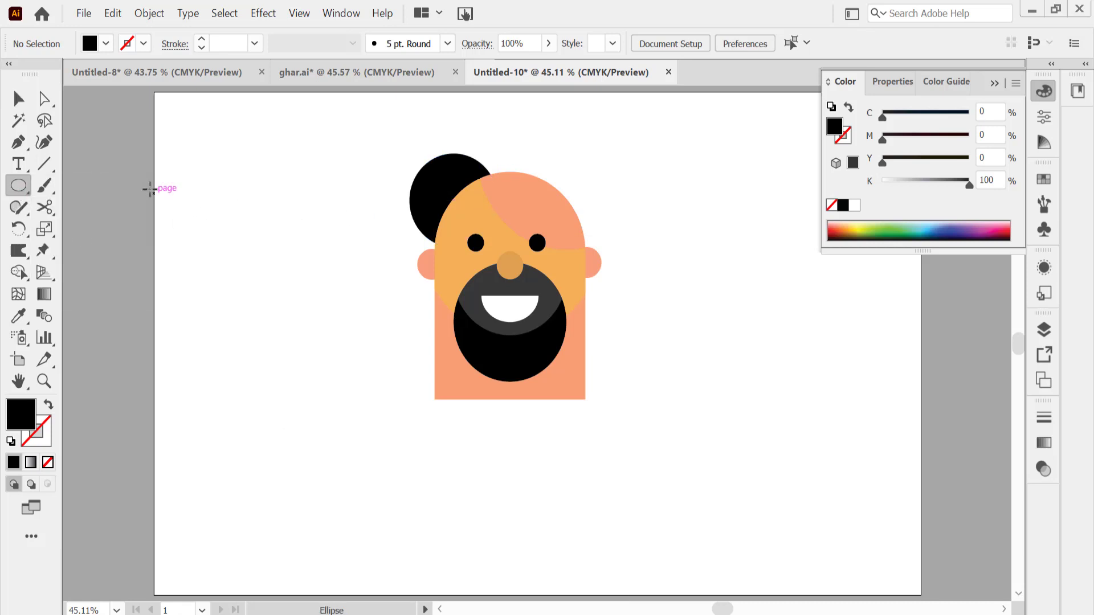
drag(149, 188, 266, 313)
click(20, 101)
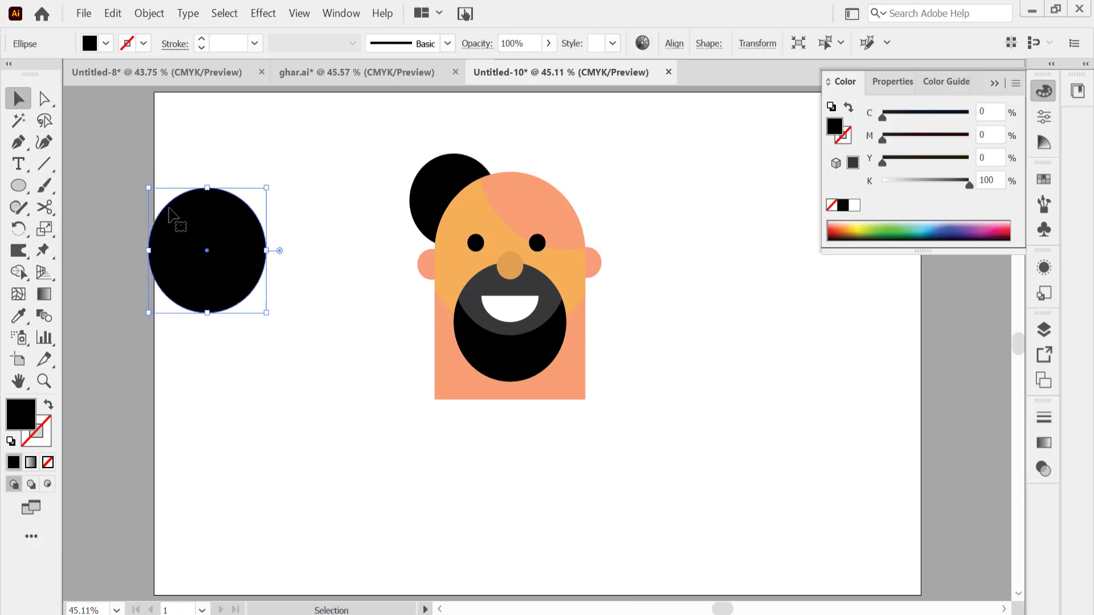
drag(266, 187, 226, 224)
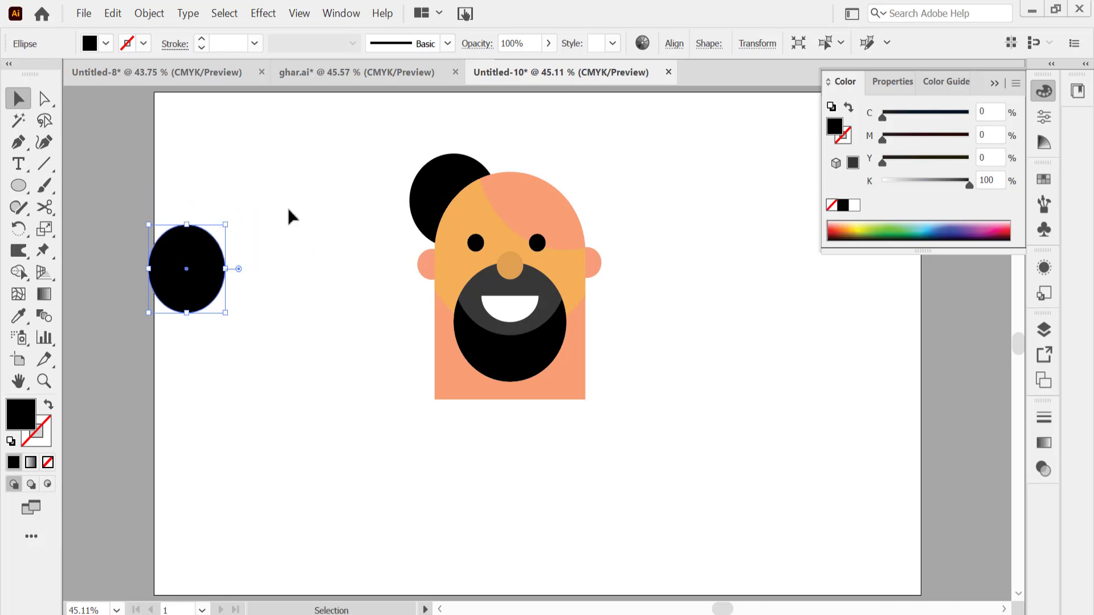
Step: Draw a wide ellipse and cut off its top half with a rectangle in Shape Builder
click(18, 185)
drag(194, 381, 348, 488)
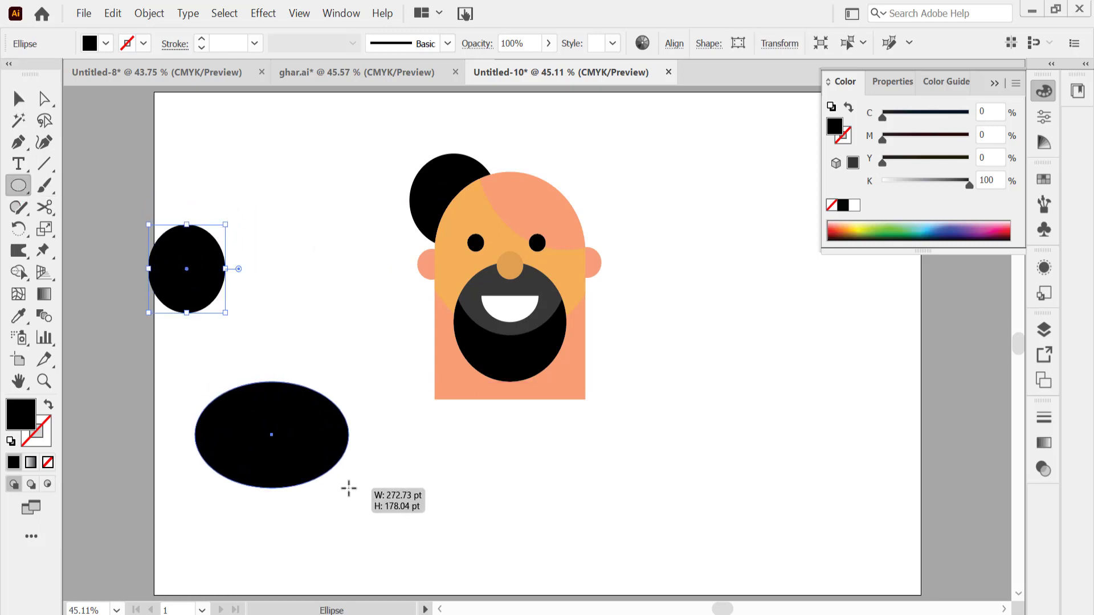
drag(19, 191, 86, 184)
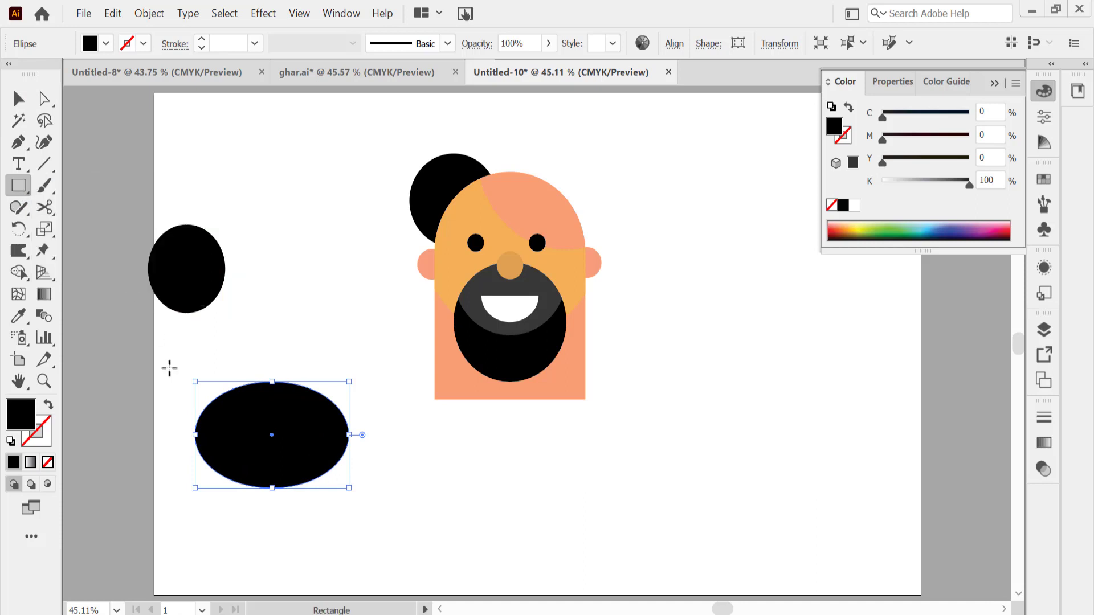
drag(160, 355, 366, 435)
click(19, 99)
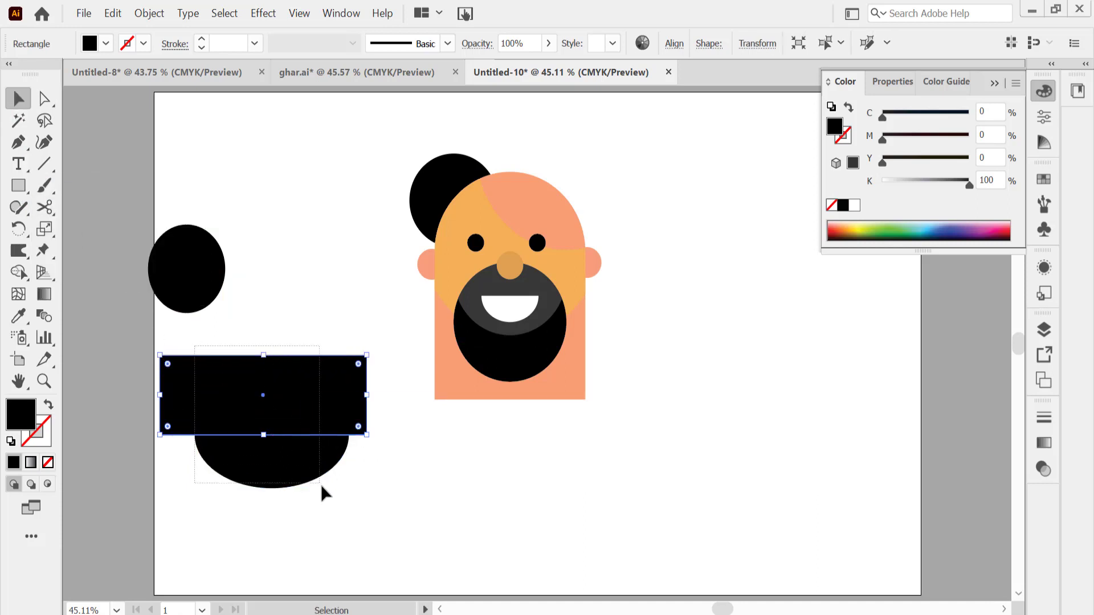
drag(197, 347, 322, 490)
click(17, 273)
drag(333, 393, 273, 410)
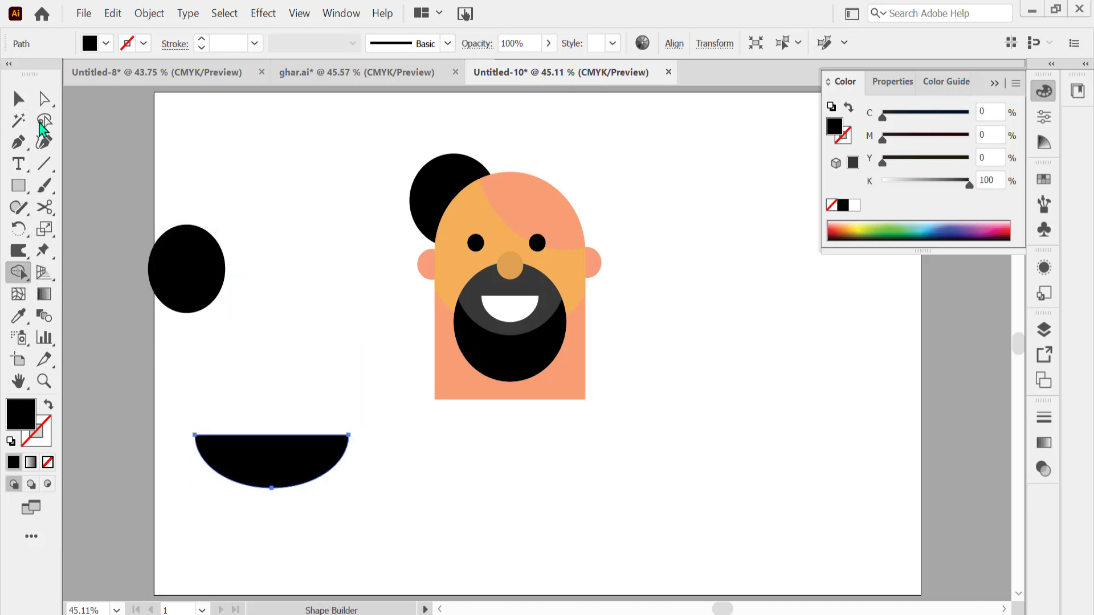
Step: Move the half-ellipse onto the left ellipse, shrink it, and flatten the half-ellipses from the top
key(v)
drag(251, 462, 224, 297)
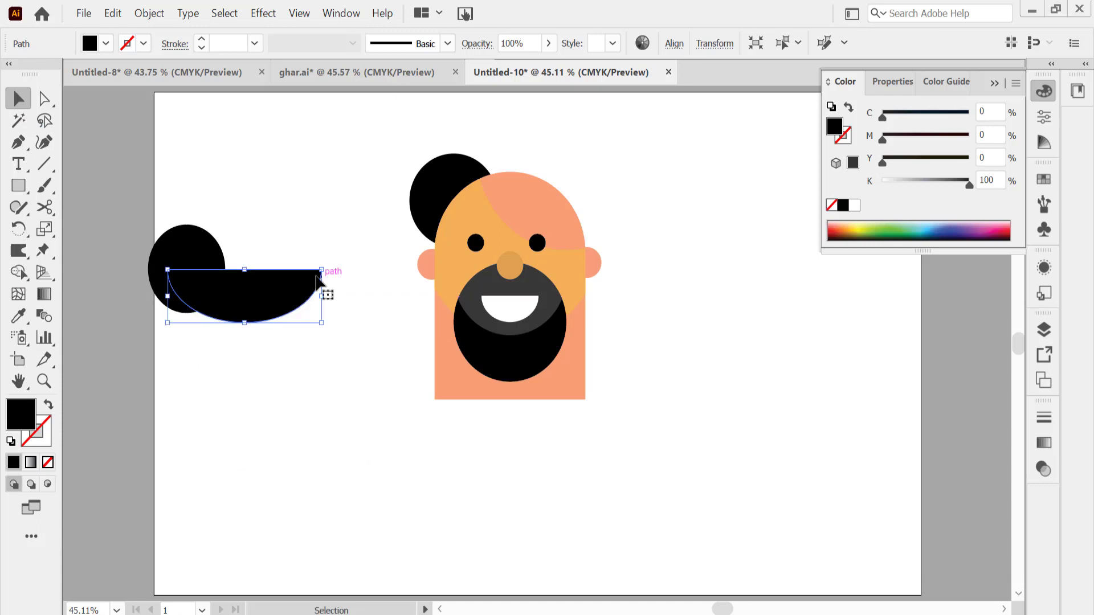
mouse_move(321, 269)
mouse_down()
mouse_move(251, 301)
mouse_move(218, 267)
mouse_up()
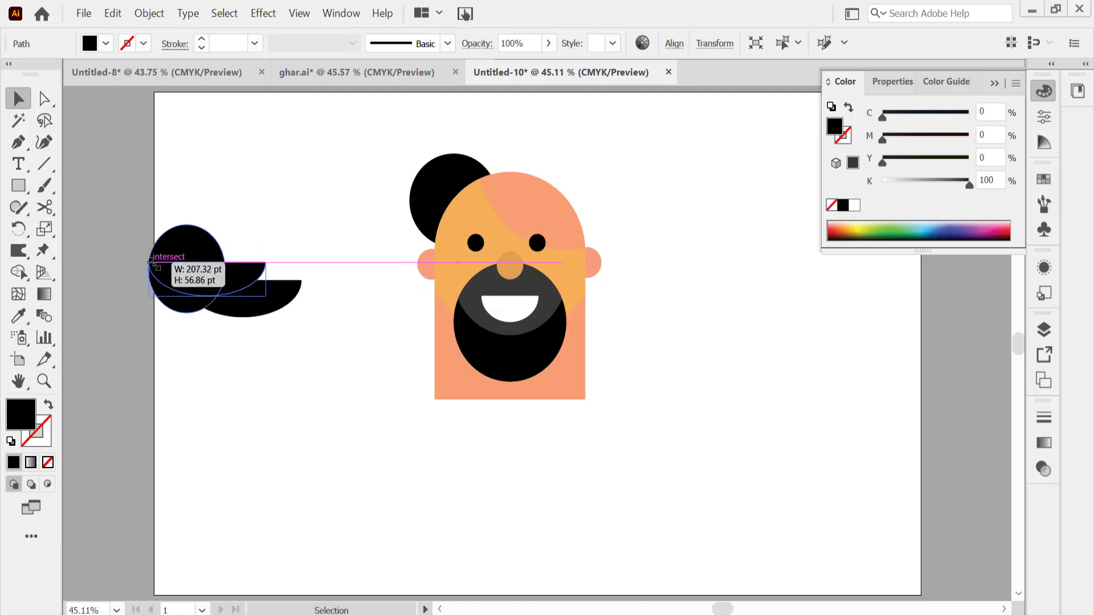
drag(217, 268, 216, 283)
click(233, 201)
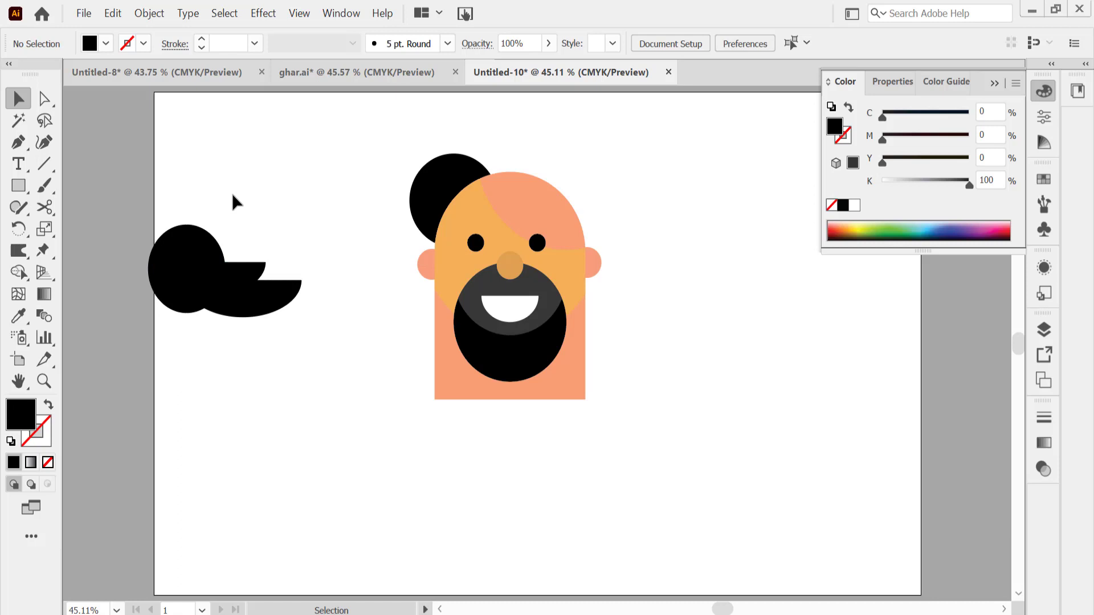
drag(231, 193, 267, 319)
drag(228, 258, 230, 247)
Step: Merge the circle and half-ellipses into a single hair shape
drag(278, 307, 40, 278)
click(18, 273)
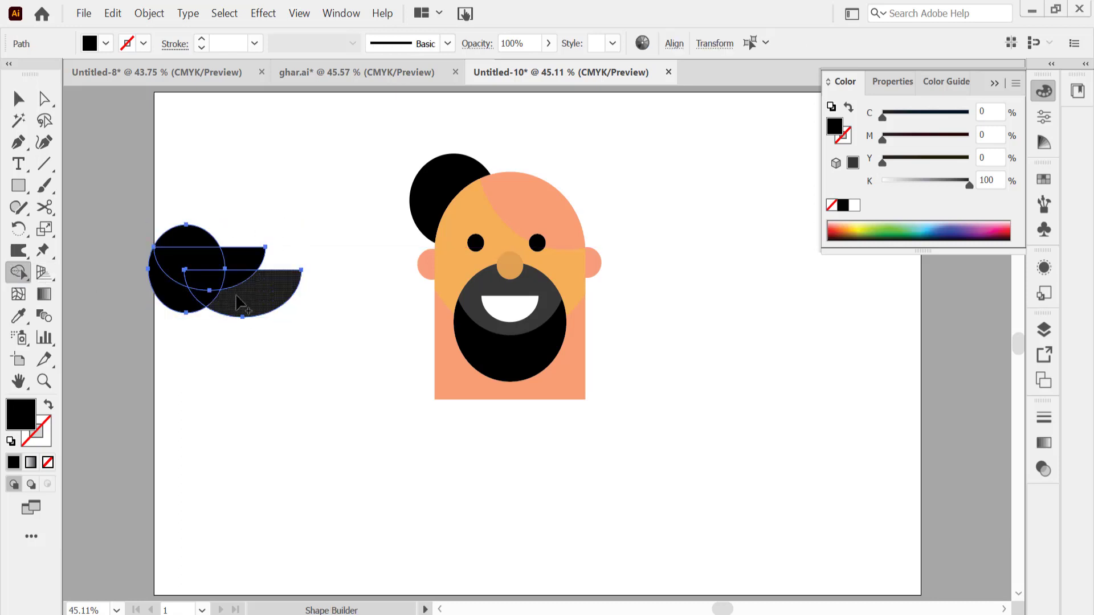
drag(177, 268, 273, 285)
click(19, 99)
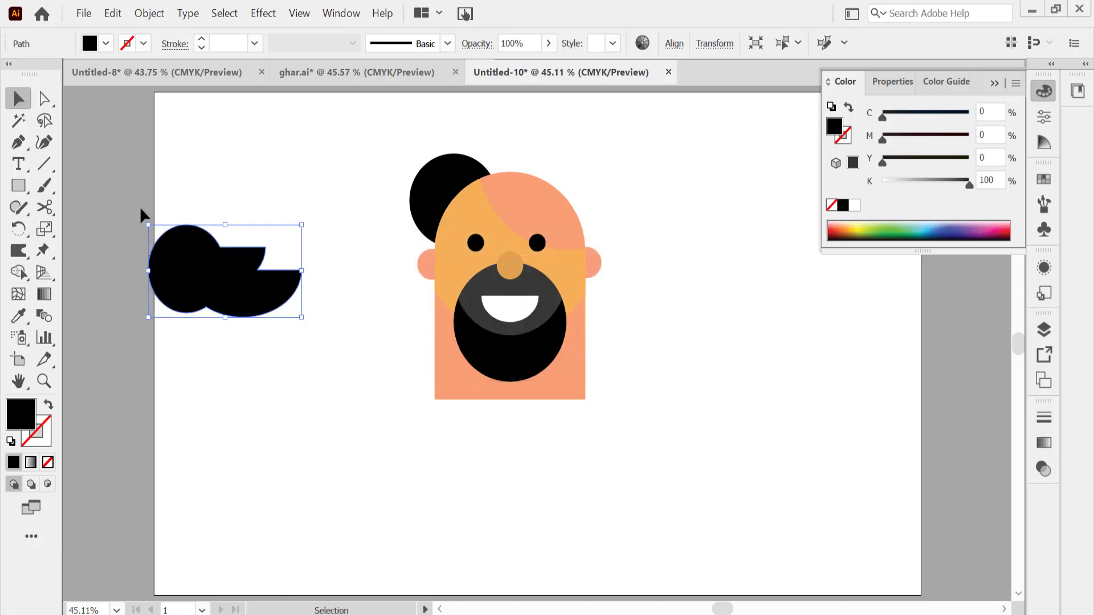
Step: Fill the hair with the beard's dark grey and place an offset copy behind it
click(18, 316)
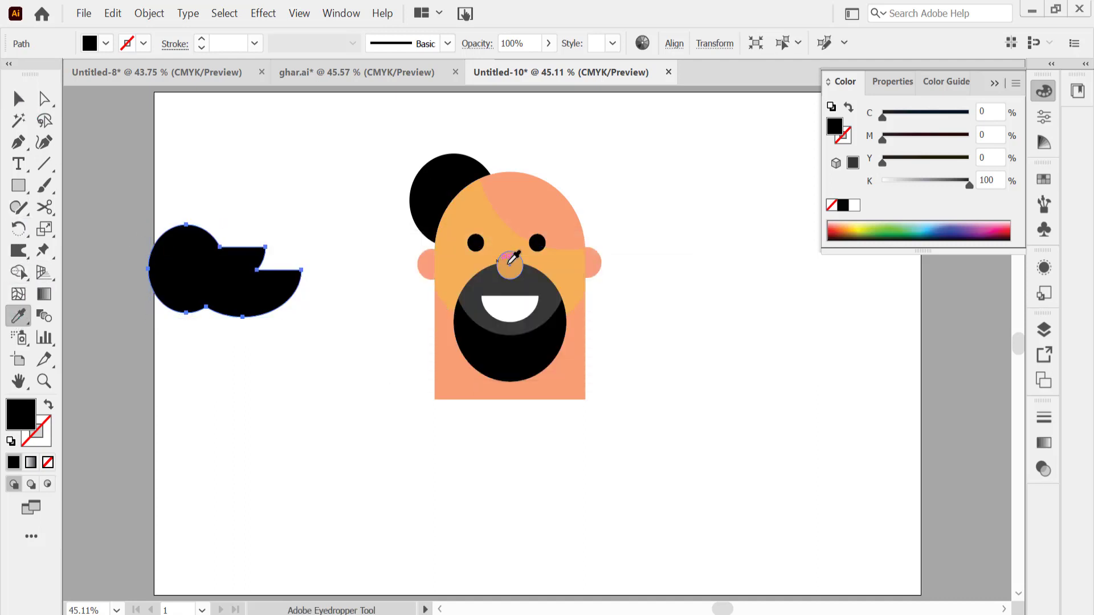
click(490, 279)
click(18, 100)
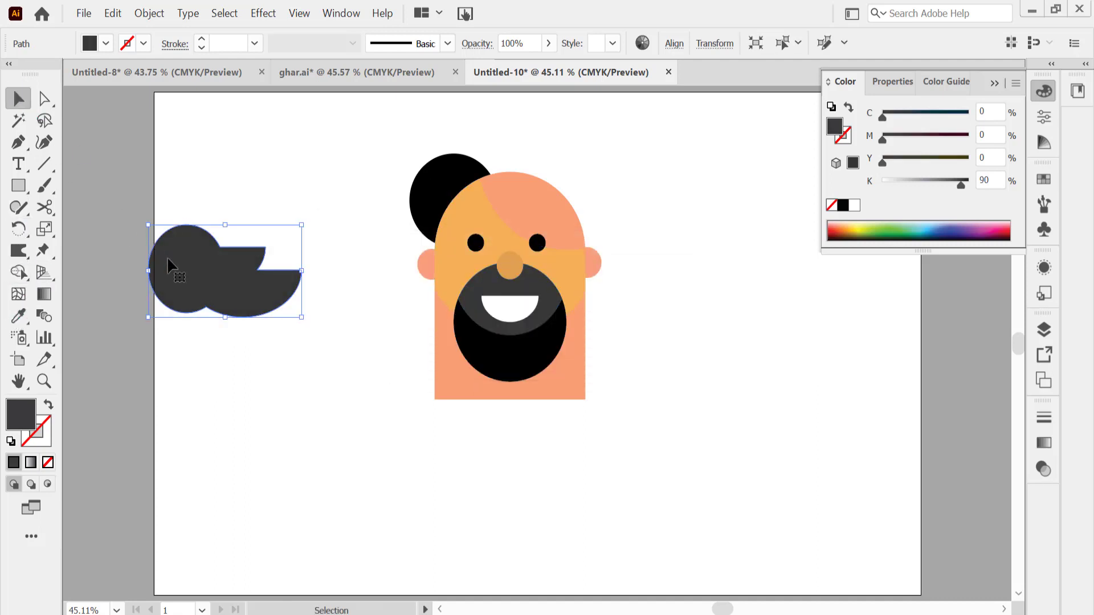
drag(167, 257, 169, 279)
right_click(166, 272)
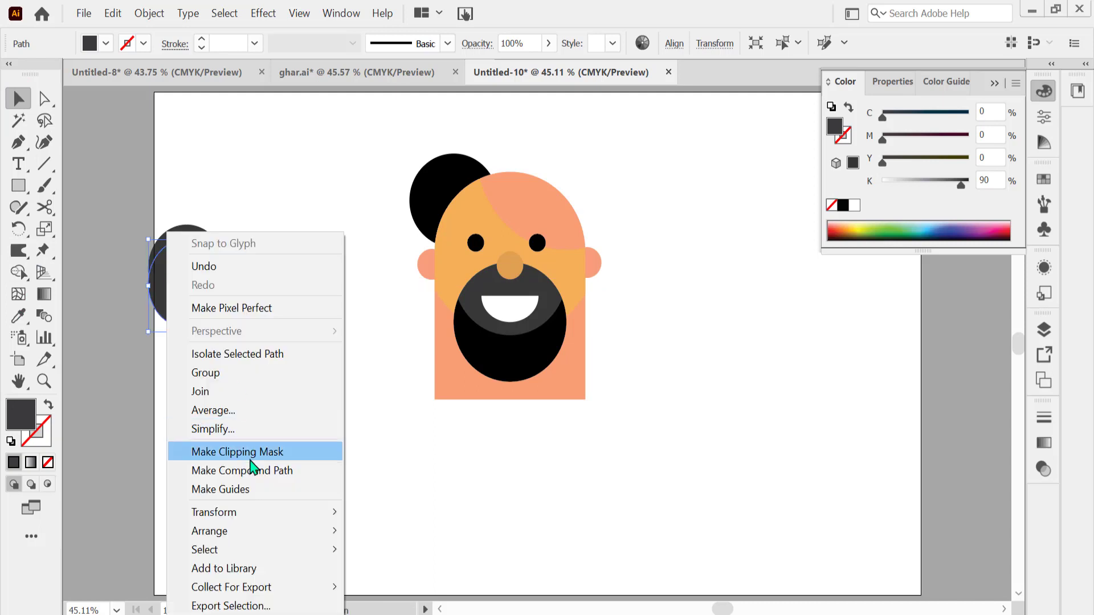
click(412, 588)
Step: Make the back copy black and nudge it slightly left as a shadow
click(18, 316)
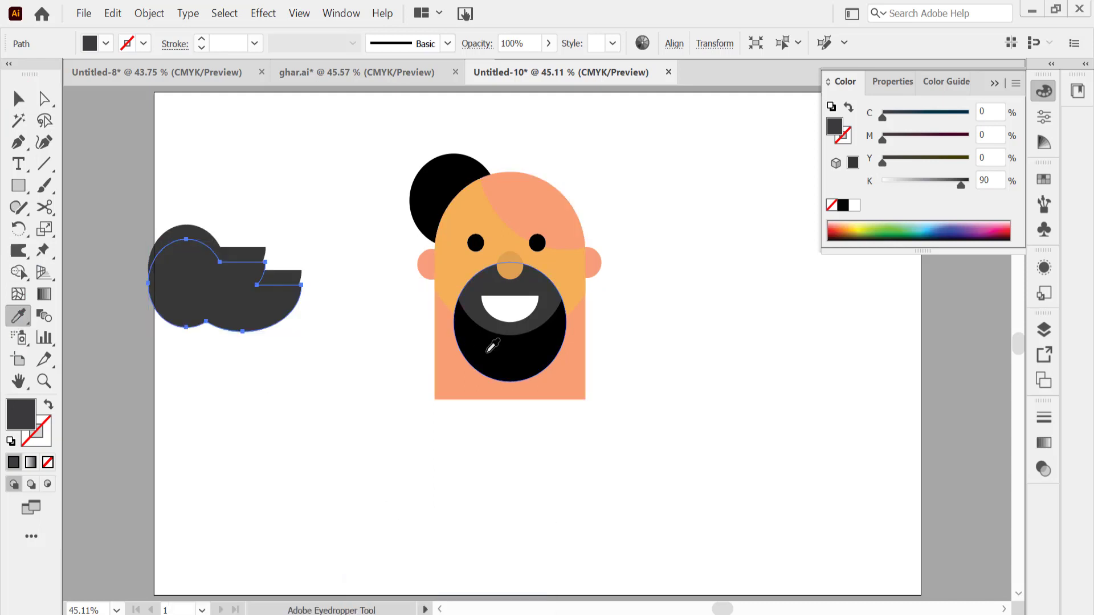
click(488, 348)
click(19, 100)
click(141, 173)
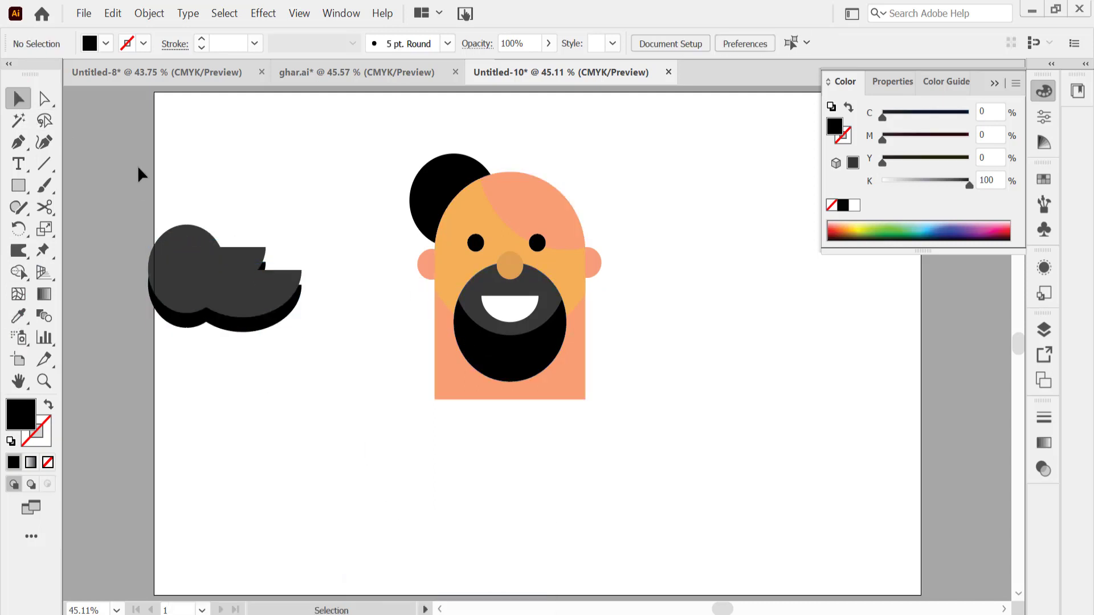
click(272, 326)
key(Left)
key(Left)
key(Left)
key(Left)
key(Left)
key(Left)
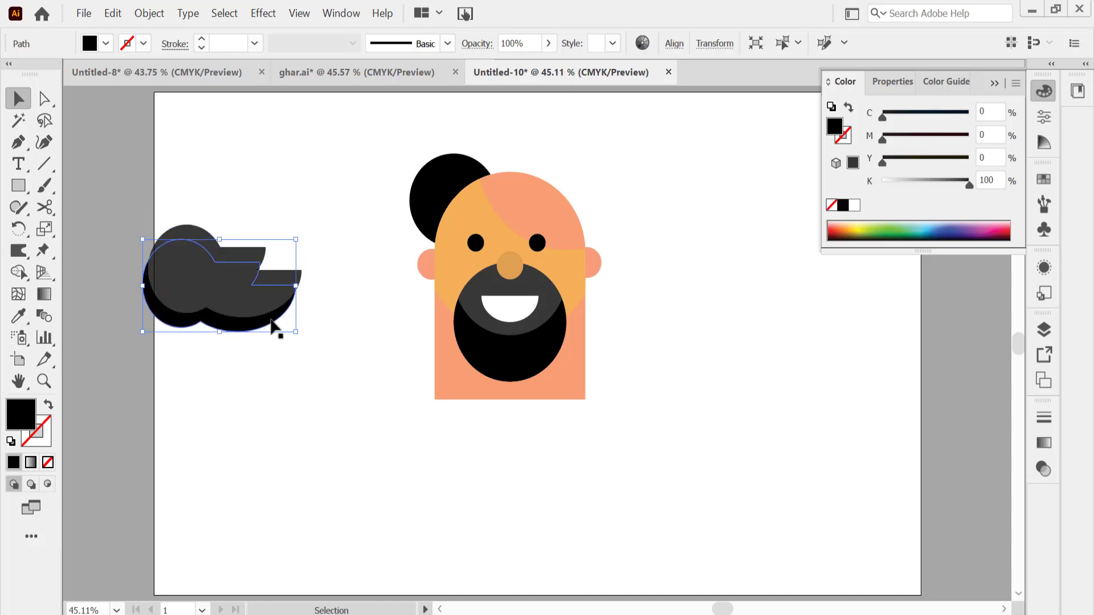
Step: Draw two black rounded streaks across the grey hair
click(301, 371)
drag(121, 185, 170, 171)
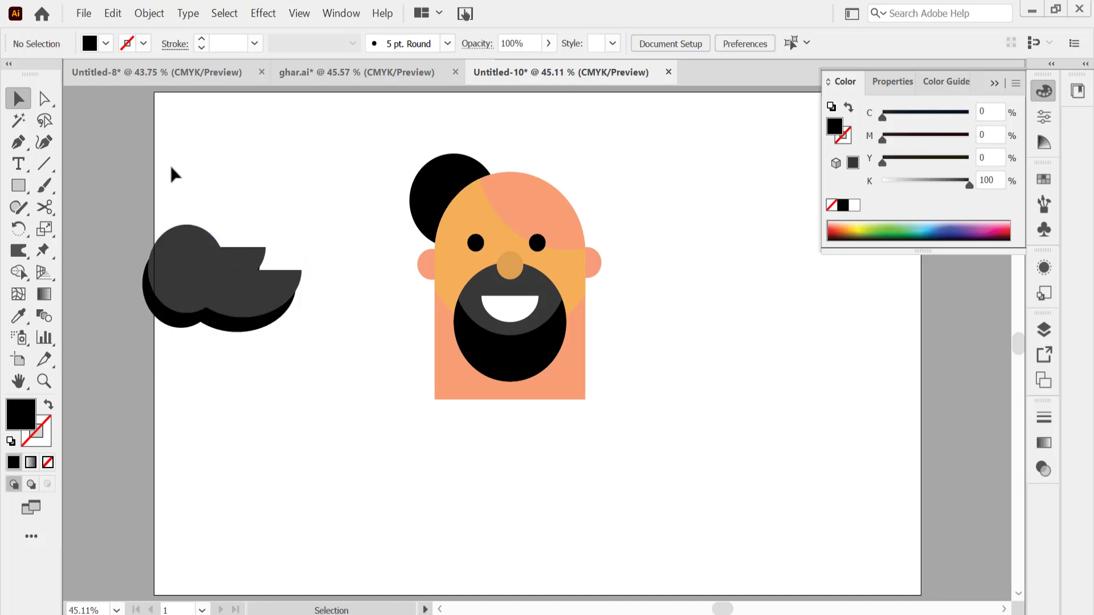
drag(18, 186, 110, 207)
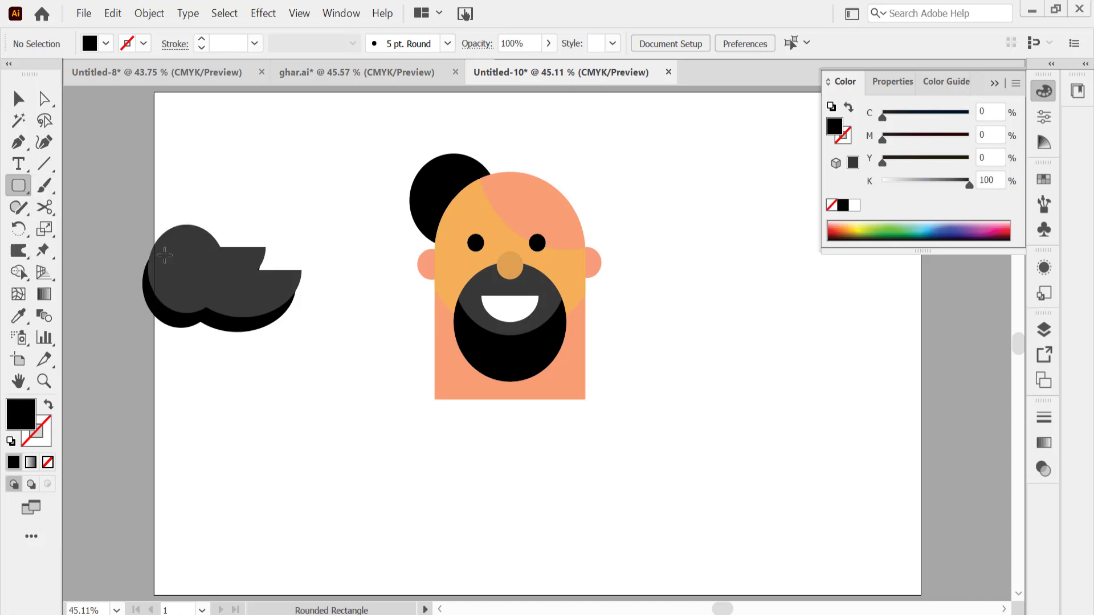
drag(164, 254, 270, 293)
click(21, 98)
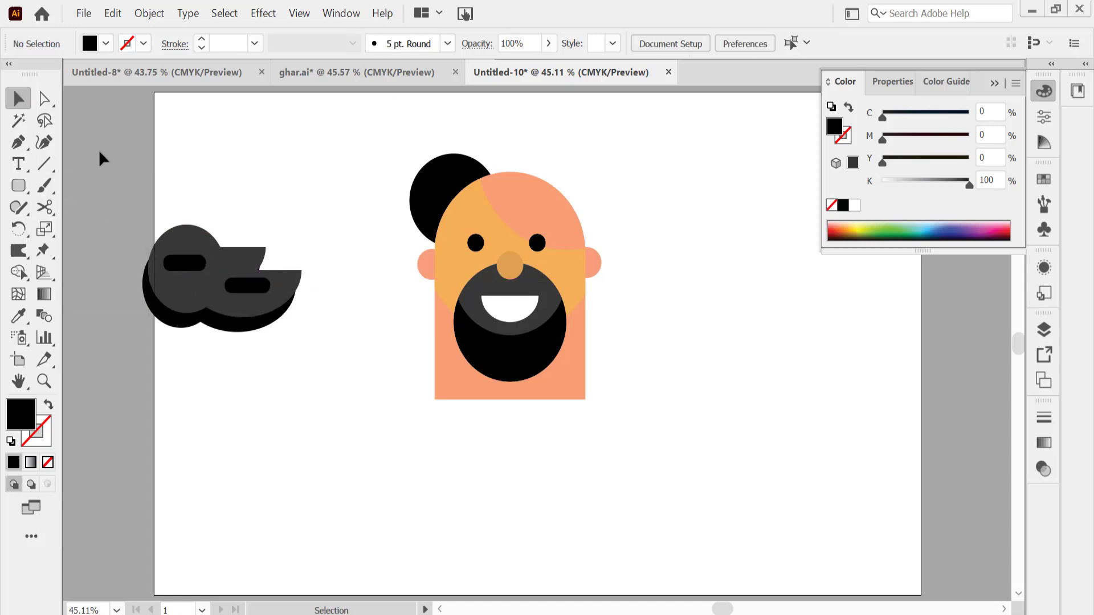
Step: Move all the hair pieces onto the upper right of the head
drag(97, 159, 309, 374)
drag(263, 330, 604, 214)
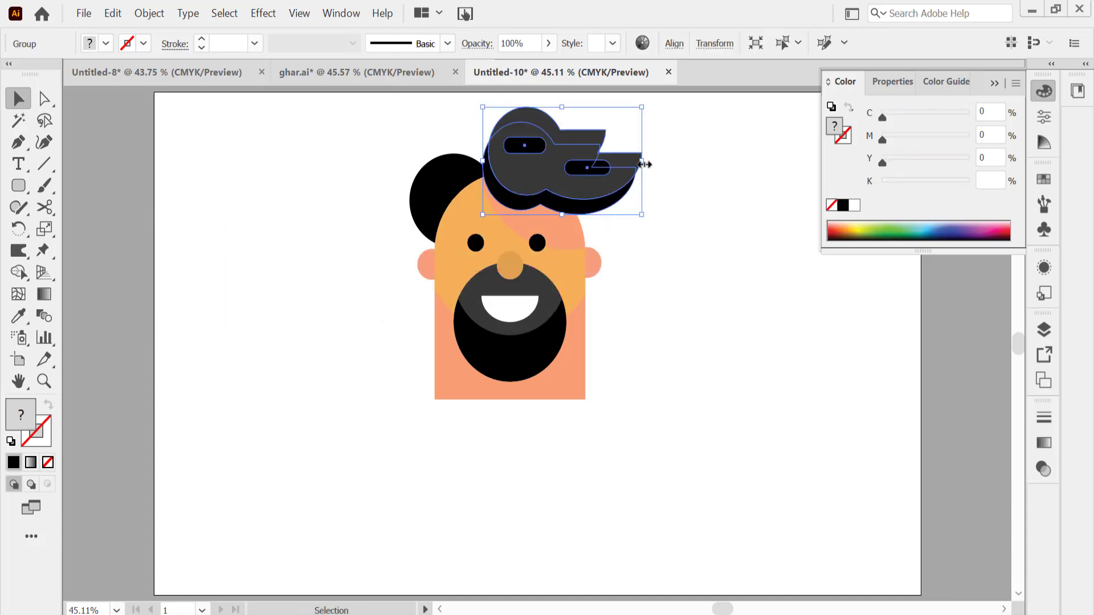
drag(612, 171, 618, 191)
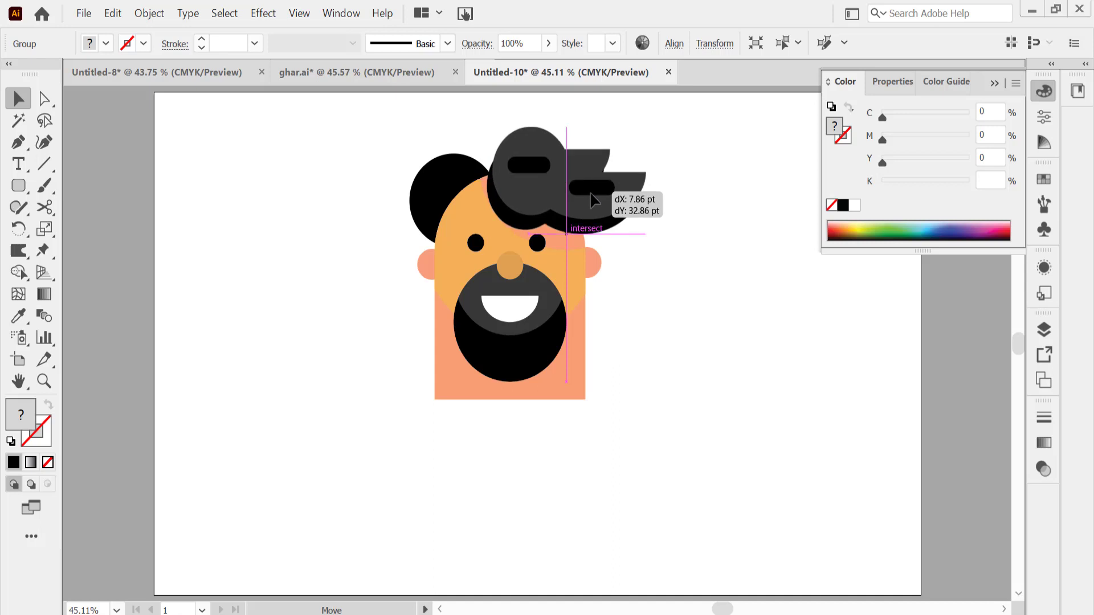
click(665, 222)
drag(18, 185, 80, 184)
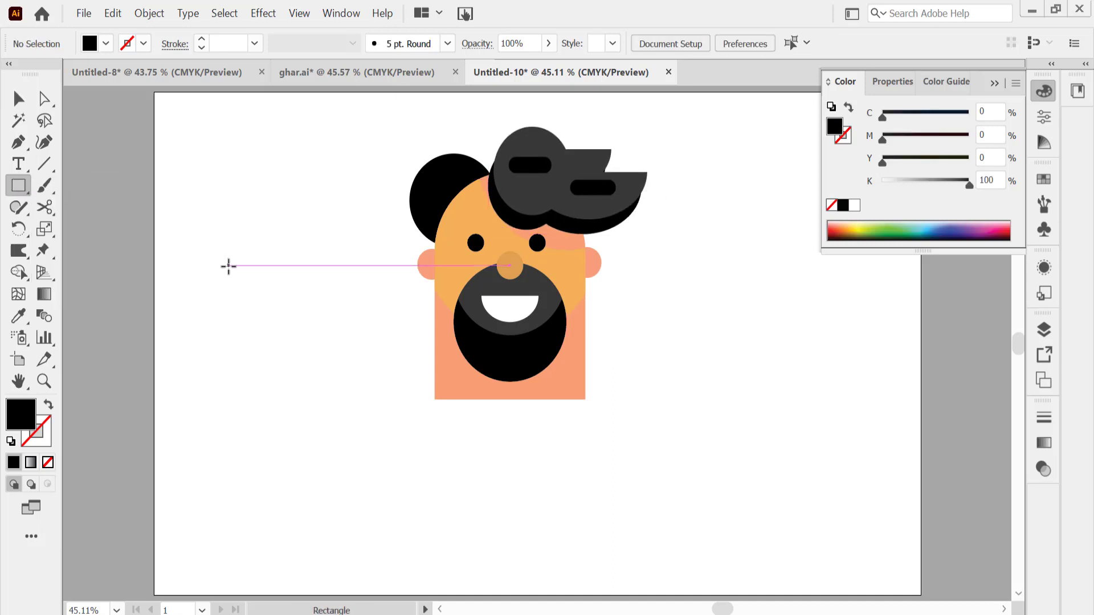
Step: Draw a bar below the face and fill it with full-strength red
drag(408, 394, 607, 430)
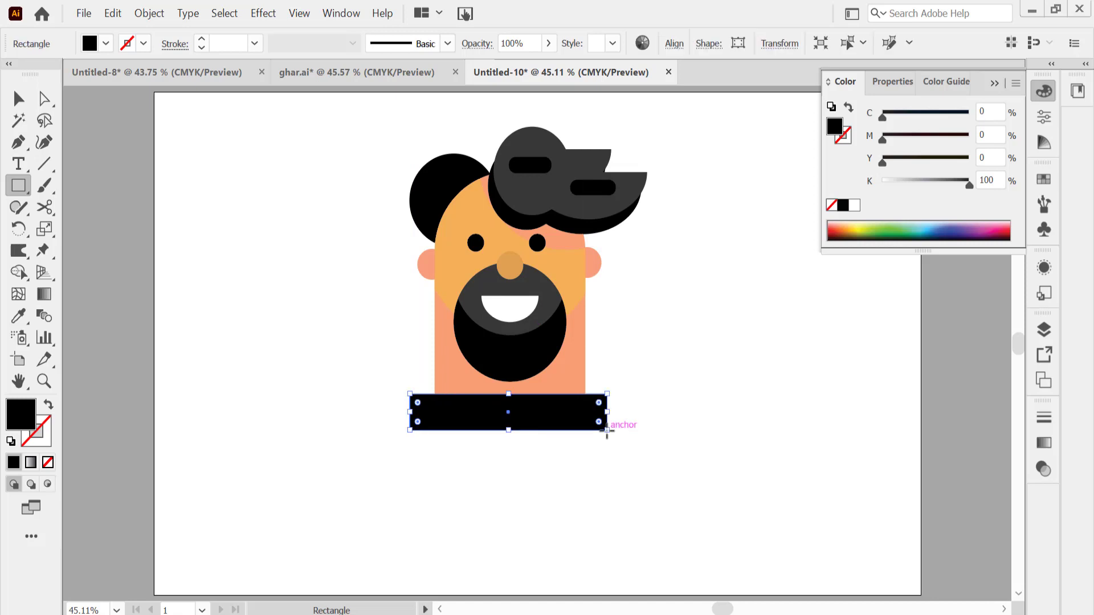
click(832, 226)
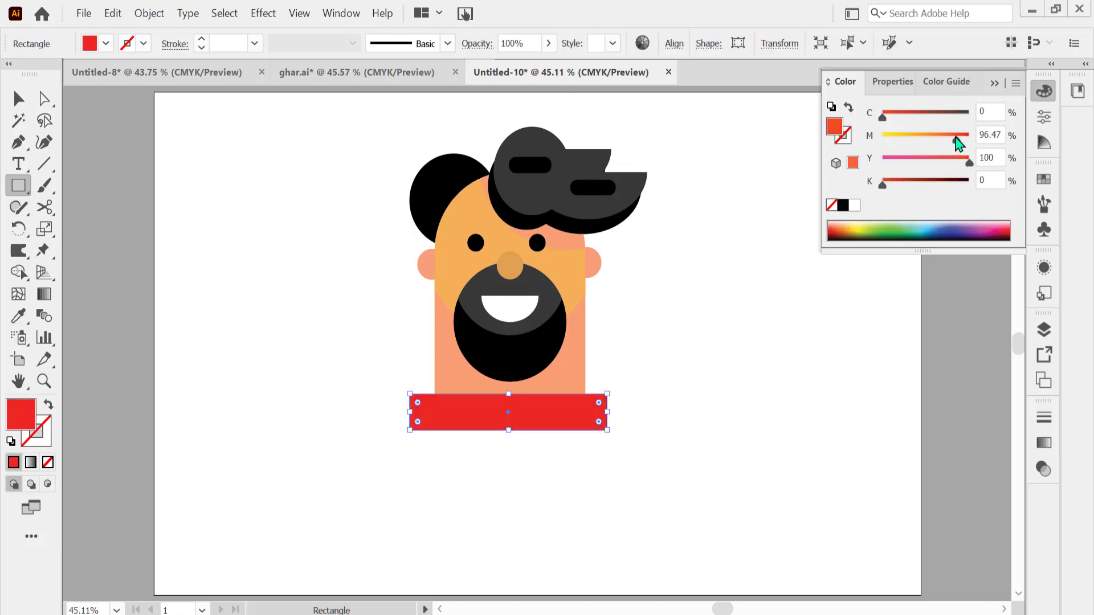
mouse_move(967, 143)
mouse_down()
mouse_move(957, 143)
mouse_move(980, 142)
mouse_up()
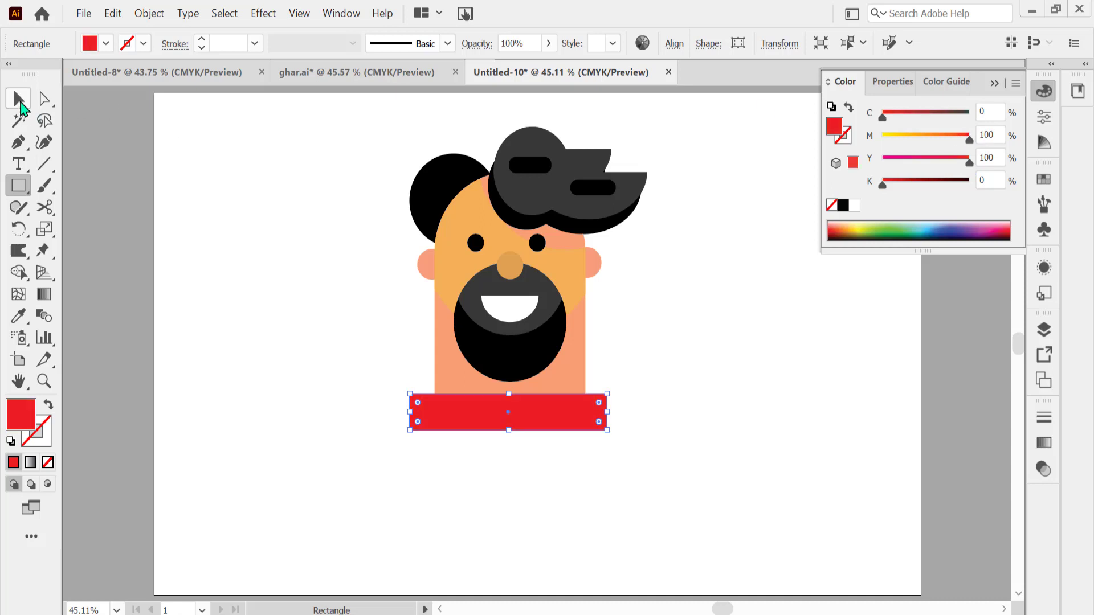
Step: Duplicate the red bar directly beneath, narrow the copy, and darken its red
click(18, 99)
click(224, 234)
drag(506, 429, 507, 455)
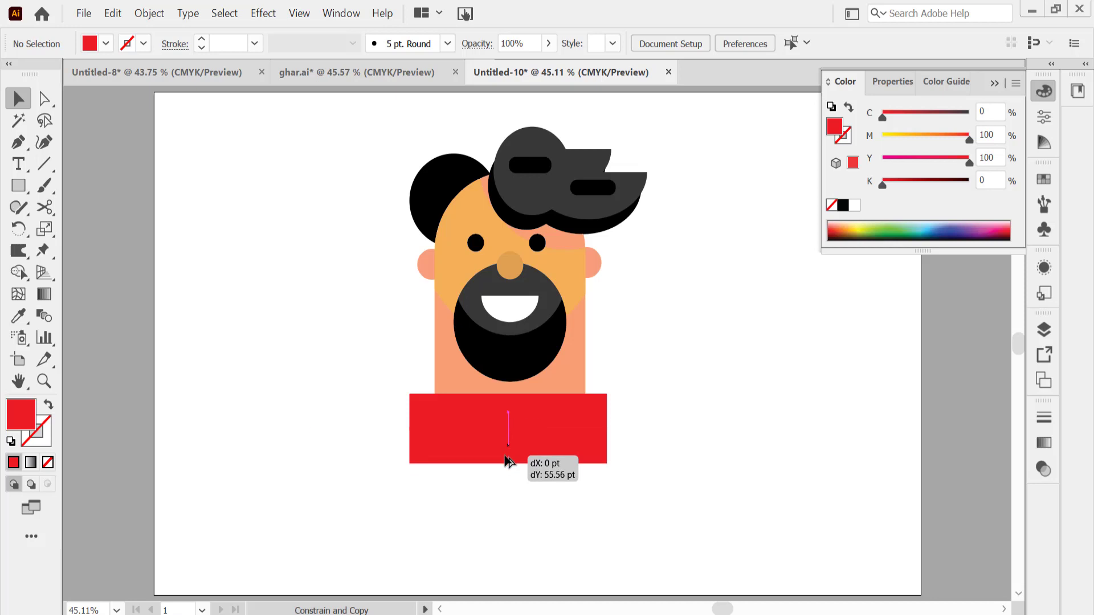
drag(506, 455, 506, 462)
drag(609, 448, 590, 449)
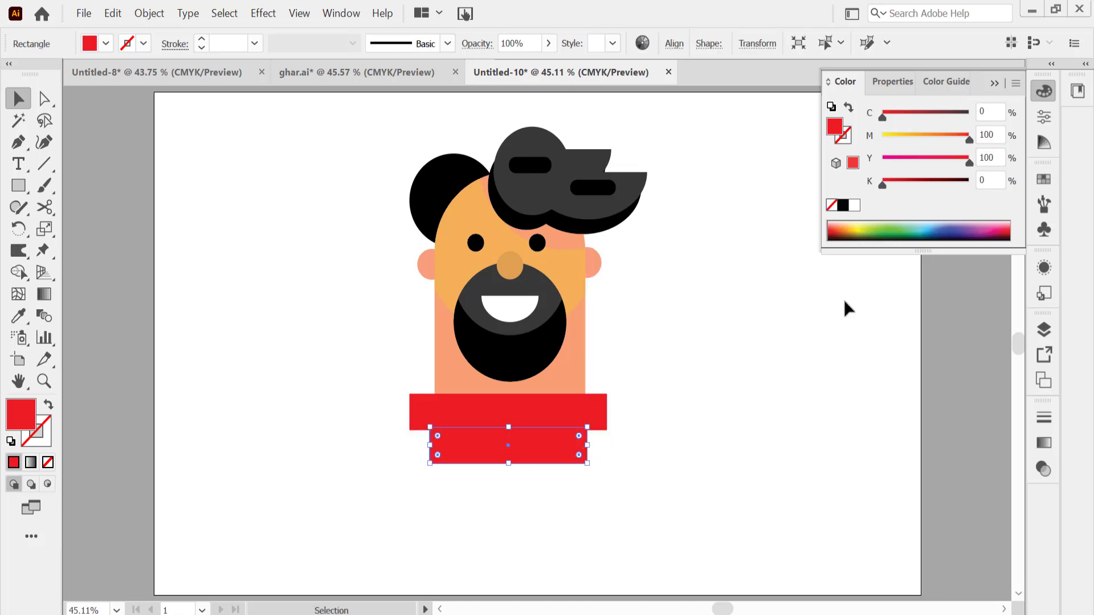
drag(883, 185, 915, 186)
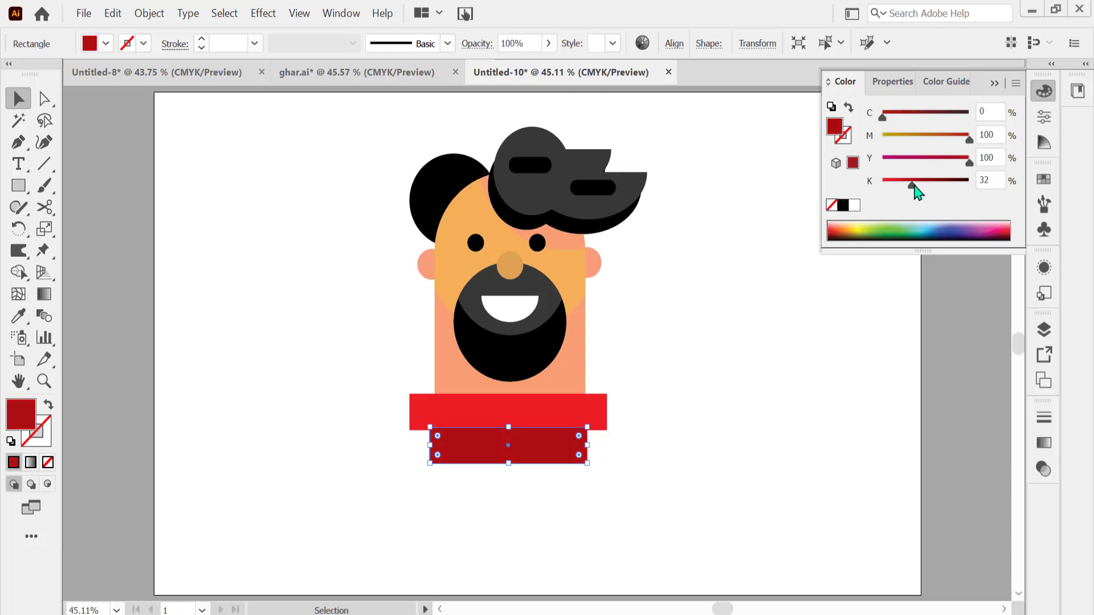
click(706, 341)
Step: Group the whole figure, scale it to about a third, and move it up the page
drag(365, 132, 655, 484)
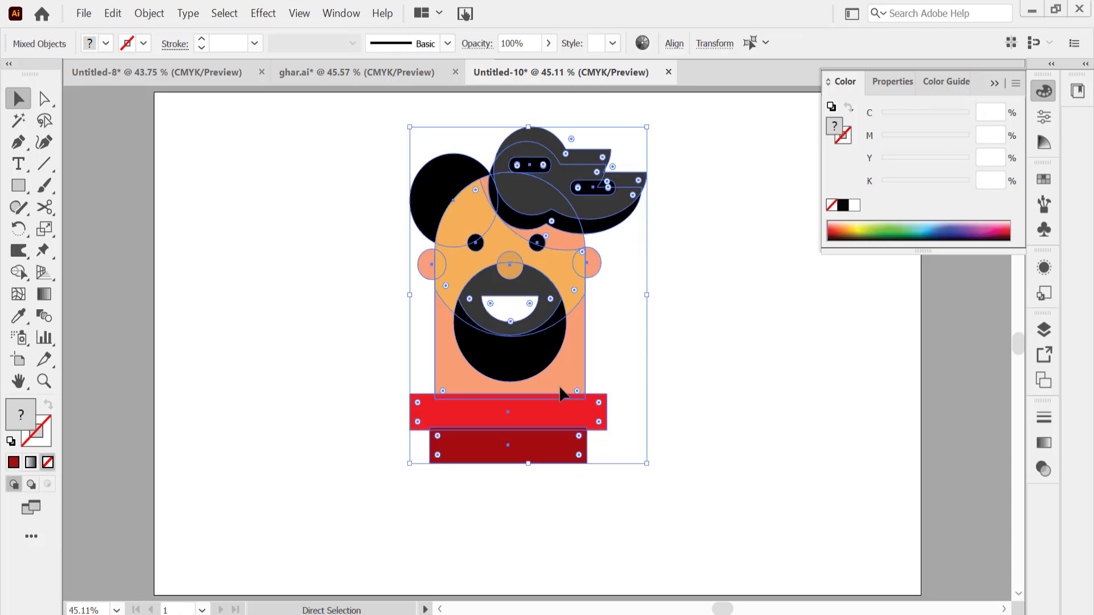
key(ctrl+g)
drag(467, 365, 232, 380)
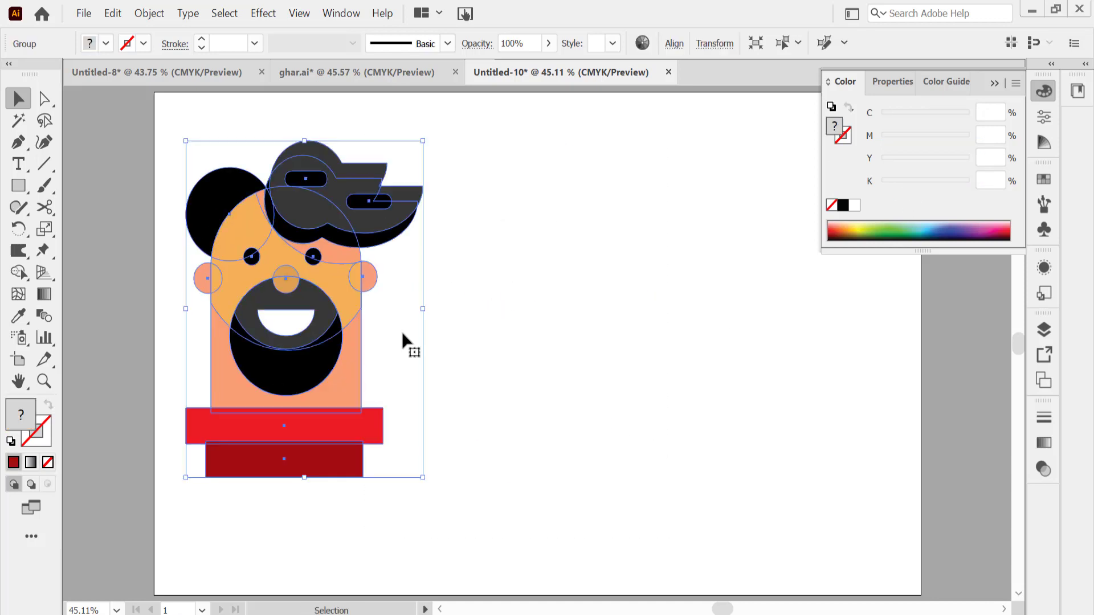
click(403, 342)
mouse_move(312, 360)
mouse_down()
mouse_move(557, 378)
mouse_move(547, 382)
mouse_up()
click(549, 385)
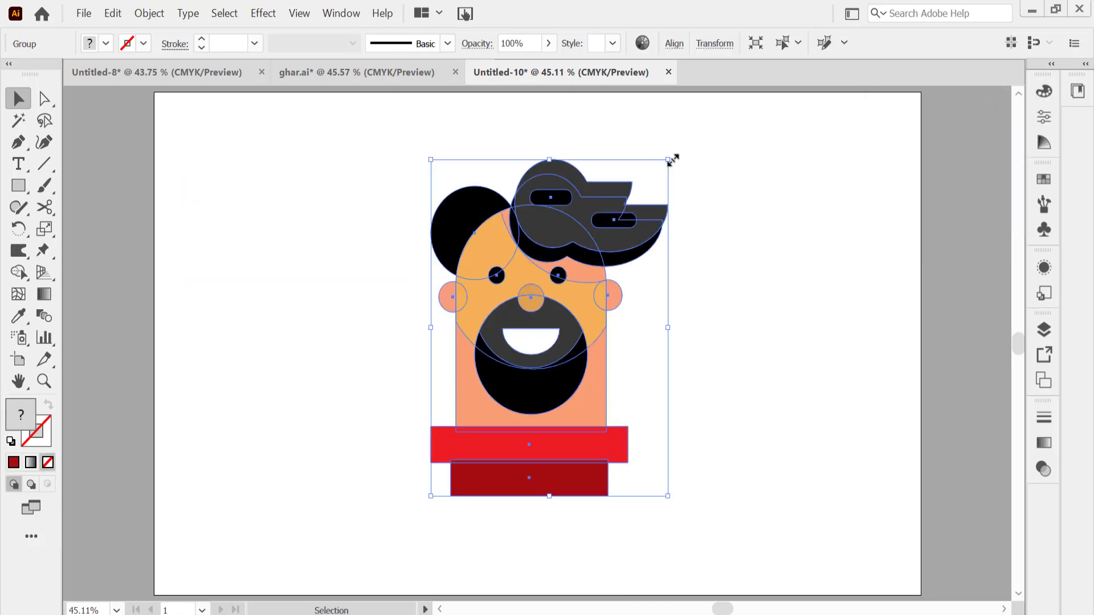
drag(673, 159, 592, 230)
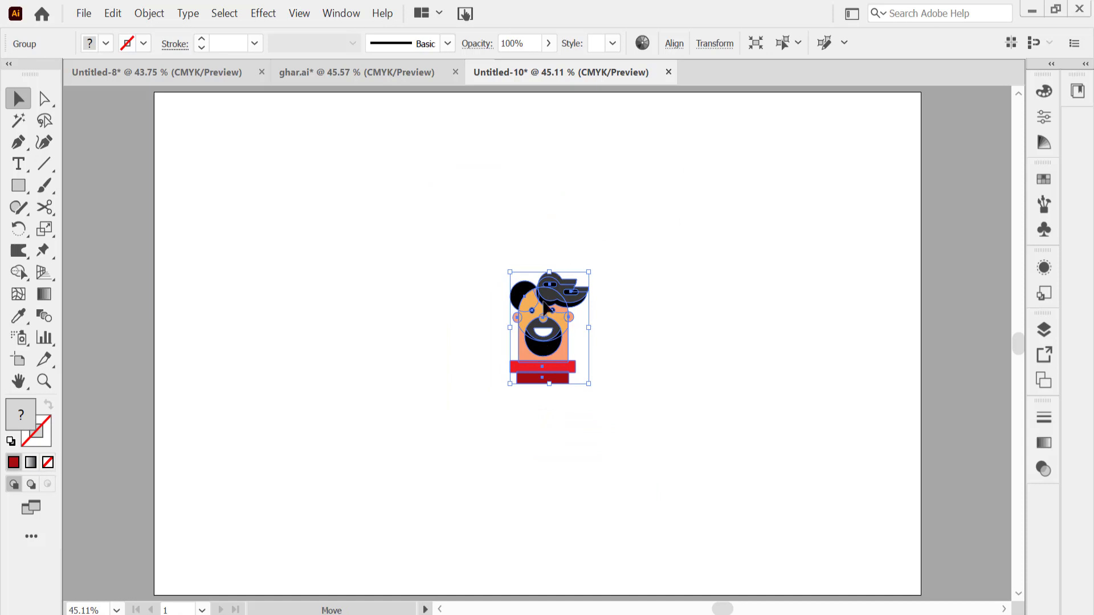
drag(545, 307, 546, 197)
click(447, 244)
click(43, 380)
Step: Draw a rounded rectangle below the collar bars
key(ctrl+equal)
key(ctrl+equal)
key(ctrl+equal)
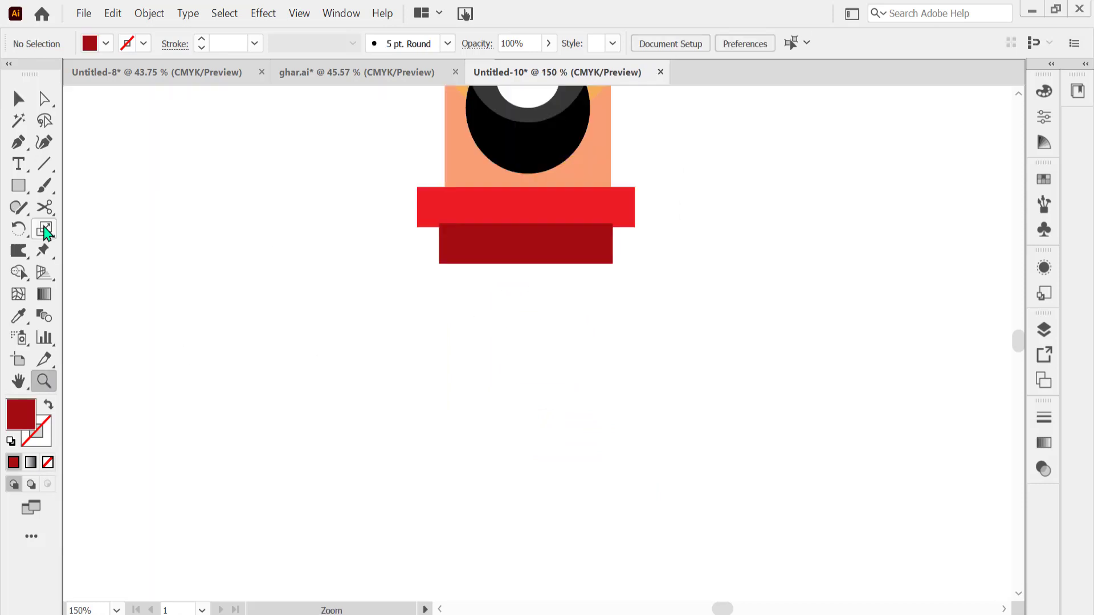
drag(18, 185, 63, 207)
drag(204, 307, 409, 486)
click(18, 98)
Step: Fully round the rectangle's left and right corners with Direct Selection
click(85, 107)
click(44, 98)
mouse_move(170, 287)
mouse_down()
mouse_move(279, 487)
mouse_move(263, 516)
mouse_up()
drag(227, 463, 410, 456)
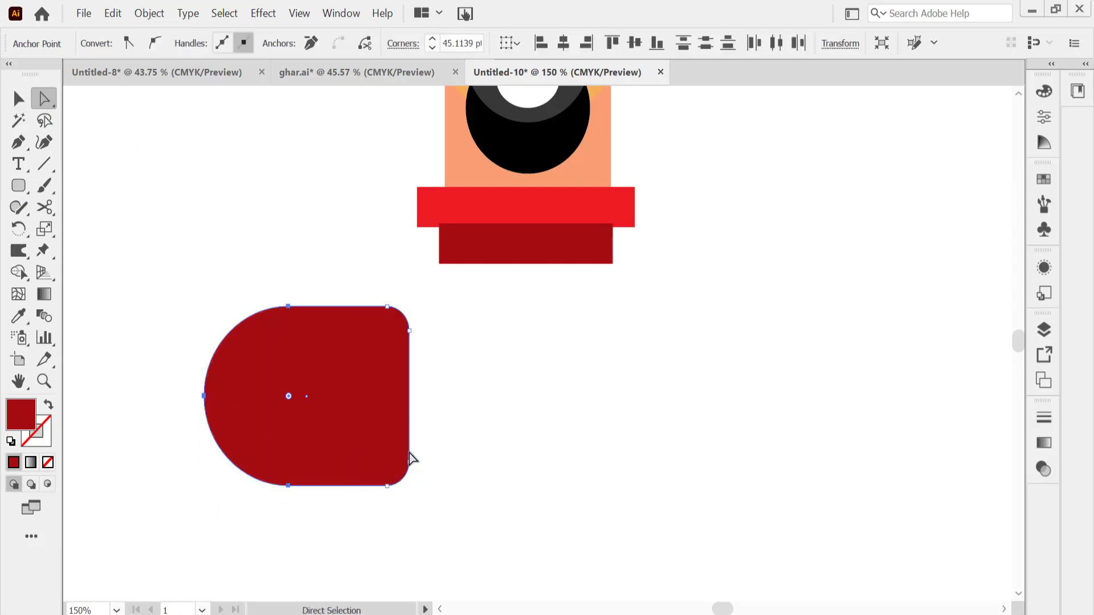
click(422, 310)
mouse_move(422, 302)
mouse_down()
mouse_move(383, 498)
mouse_move(326, 453)
mouse_move(225, 420)
mouse_up()
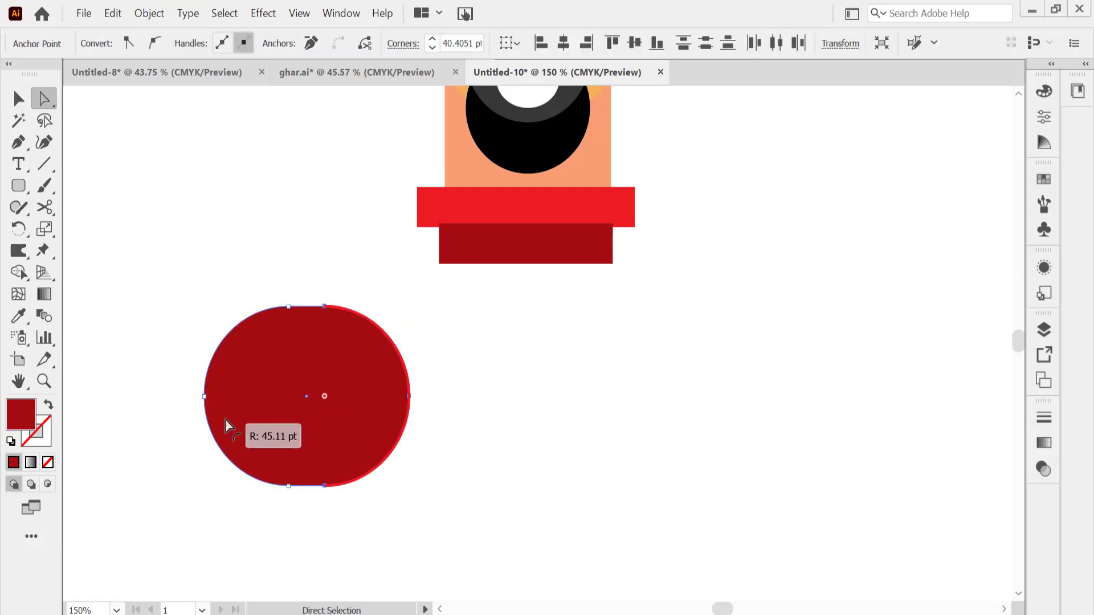
click(18, 98)
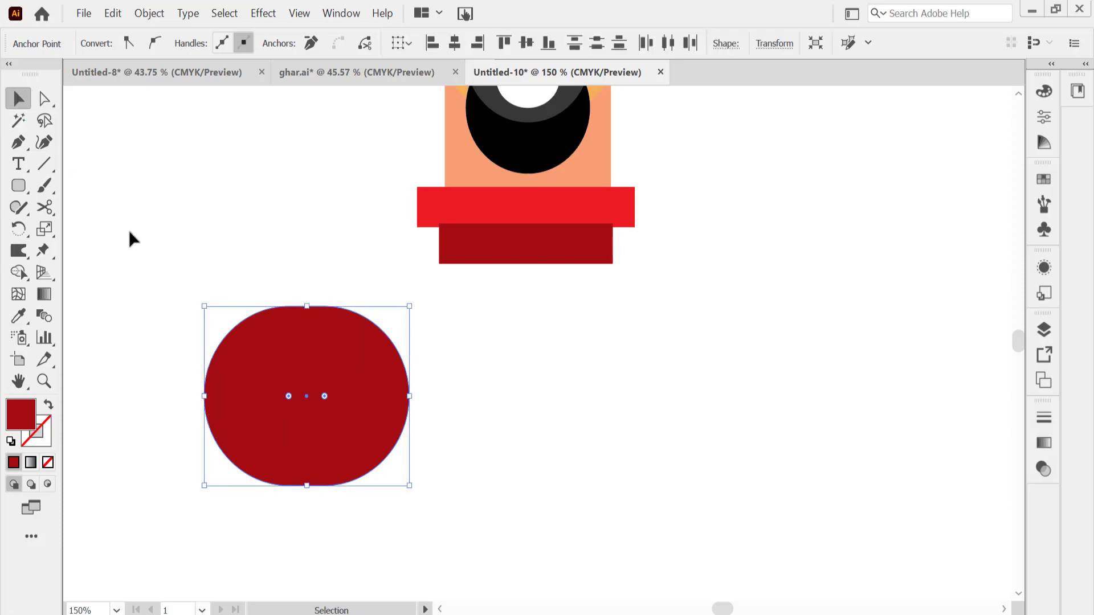
Step: Fill the shape with the top bar's bright red and place it just below the dark-red bar
click(19, 314)
click(545, 207)
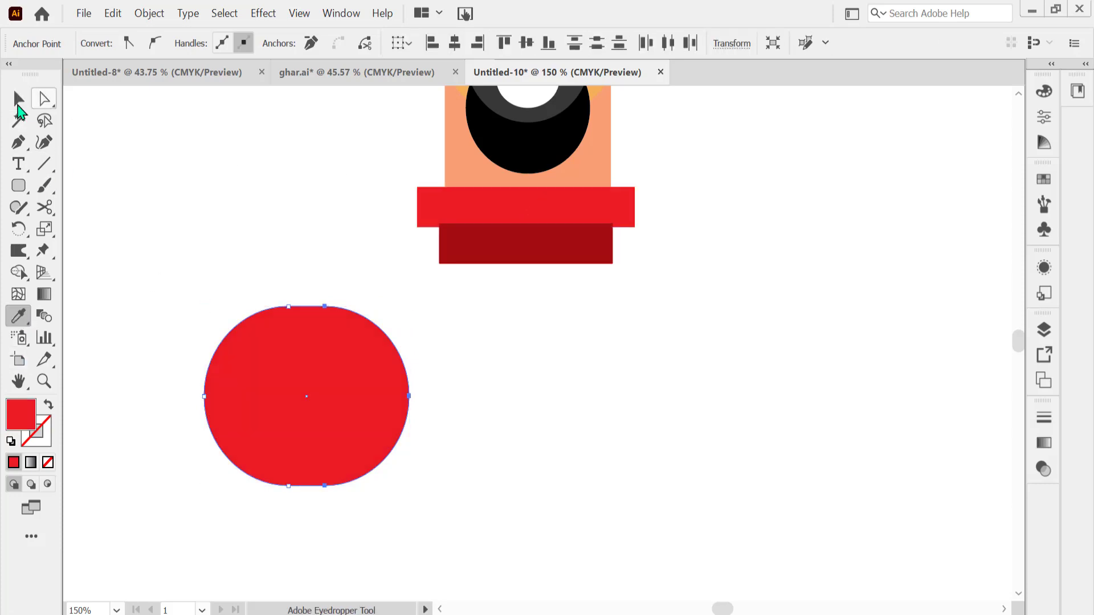
click(18, 103)
click(203, 275)
drag(288, 347, 517, 359)
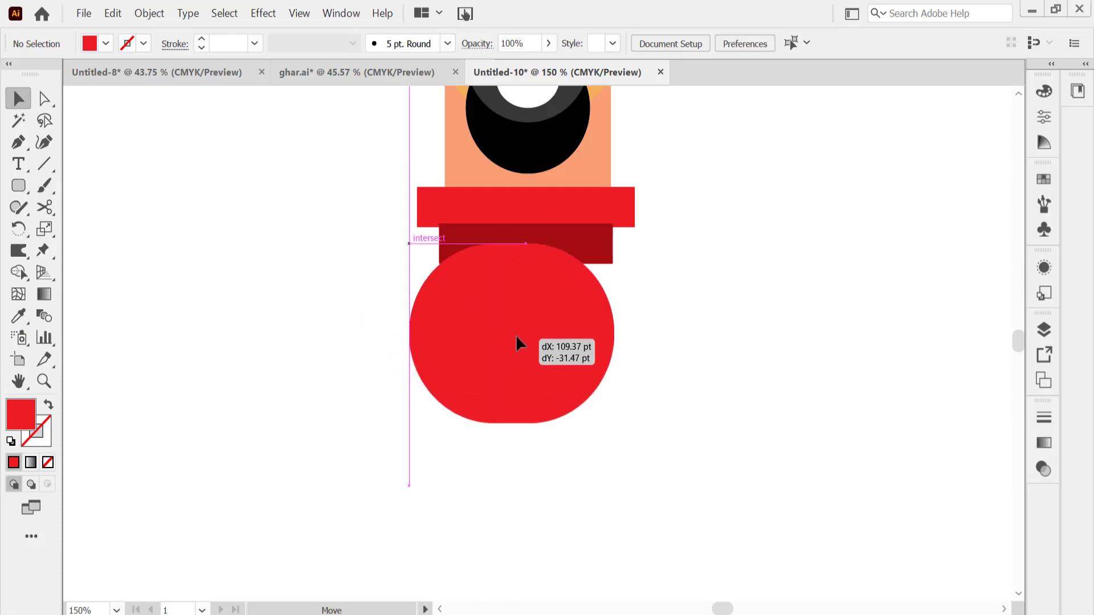
drag(517, 357, 517, 338)
Step: Widen the torso on both sides and nudge it right and down into place
drag(615, 331, 644, 331)
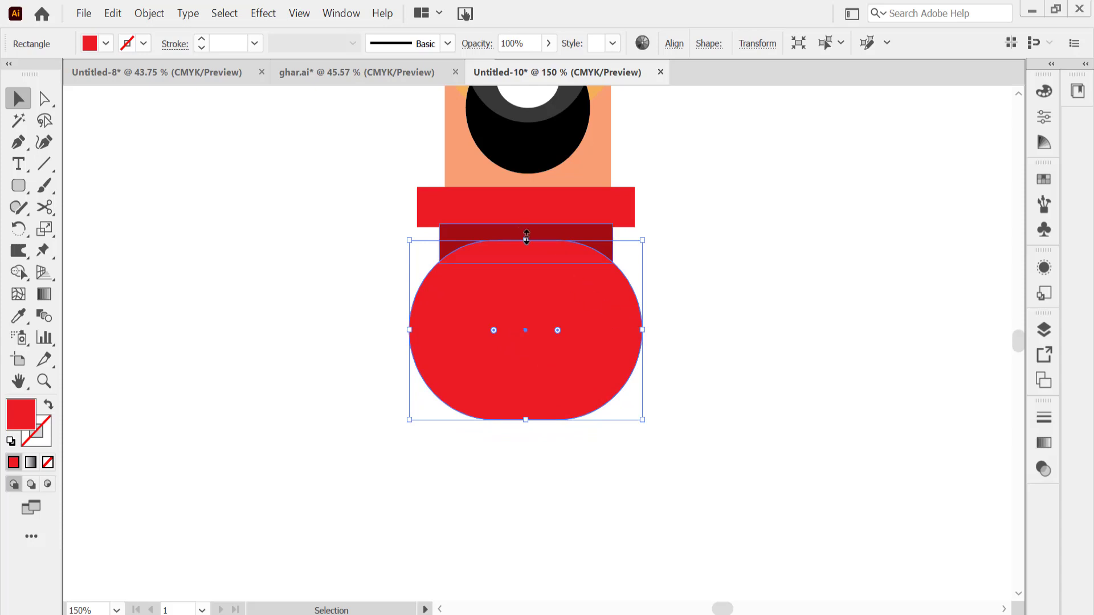
drag(408, 332, 337, 335)
key(Right)
key(Right)
key(Right)
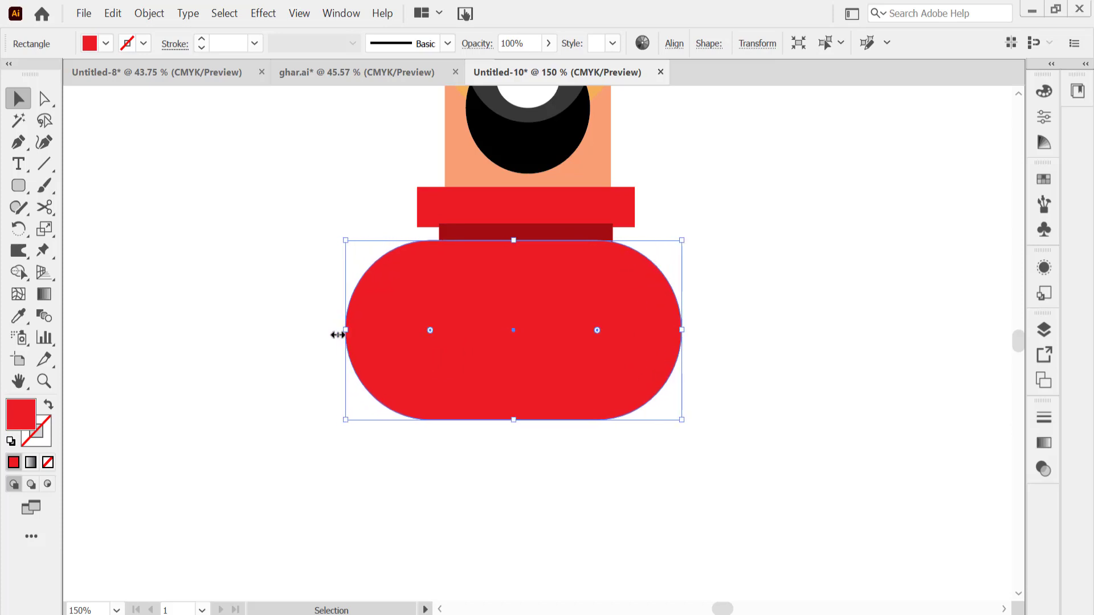
key(Right)
key(Right)
key(Right)
key(Right)
key(Right)
key(Right)
key(Down)
key(Down)
key(Down)
key(Down)
key(Down)
key(Down)
key(Right)
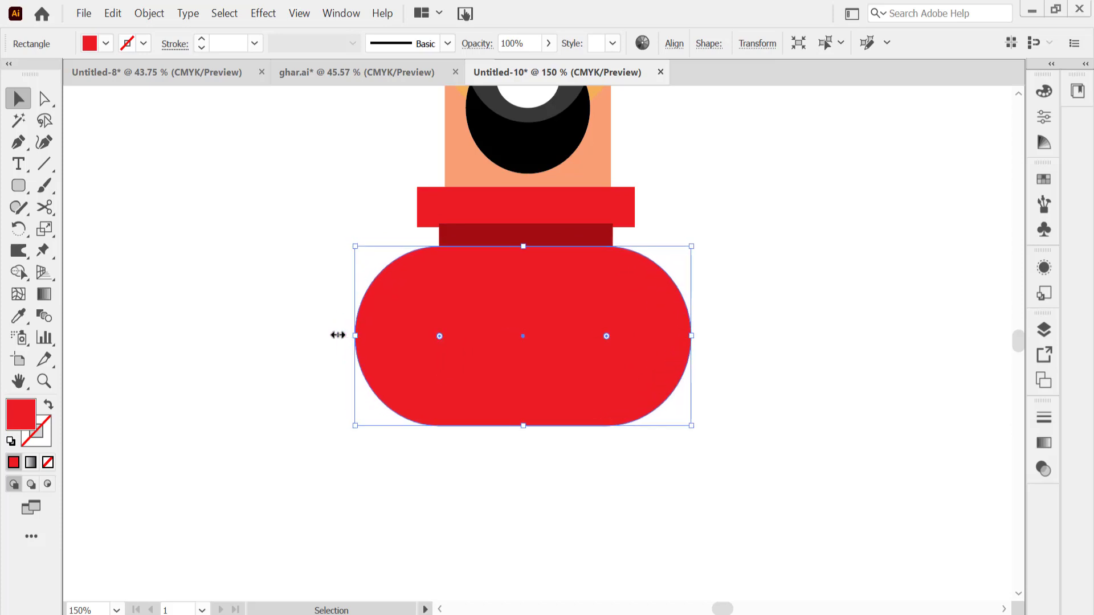
key(Right)
key(Right)
key(Down)
Step: Make the torso taller, to roughly 179 × 137 pt, and zoom in on it
key(ctrl+0)
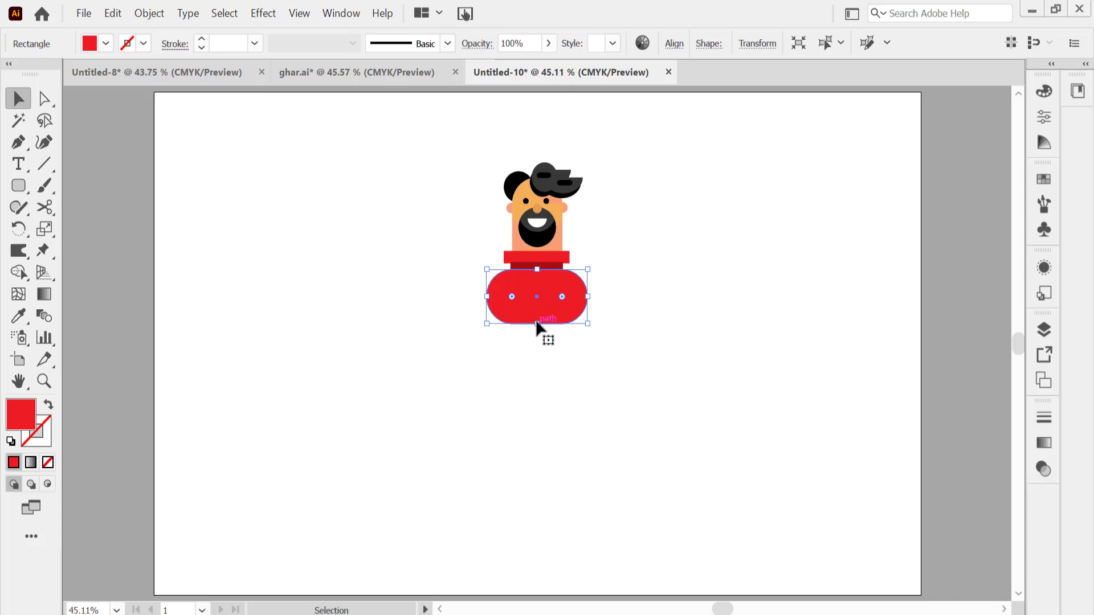
drag(537, 324, 540, 352)
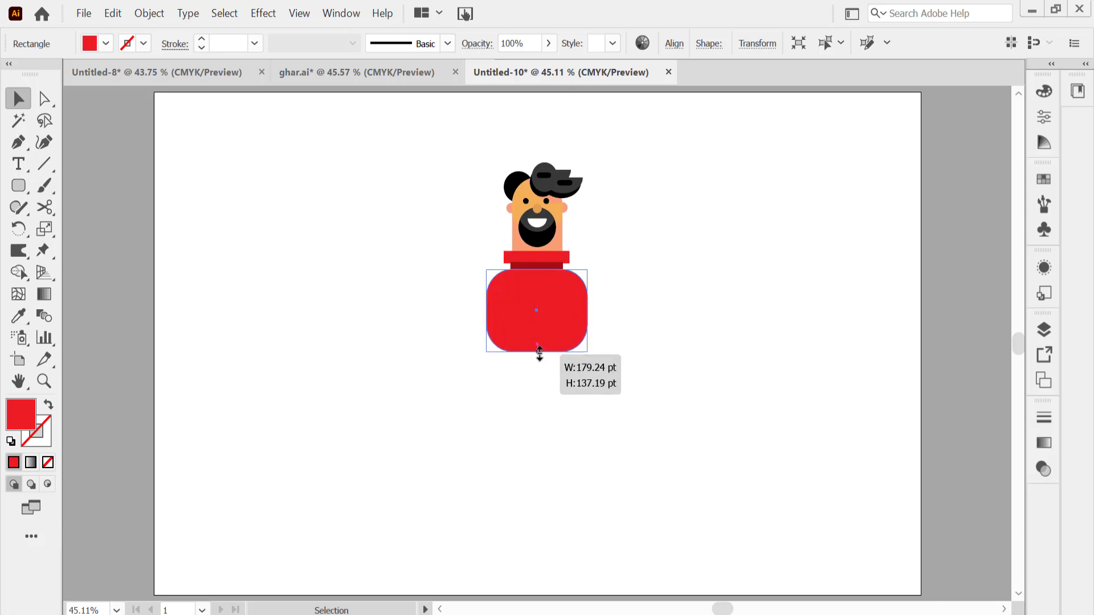
click(442, 305)
click(48, 386)
click(541, 333)
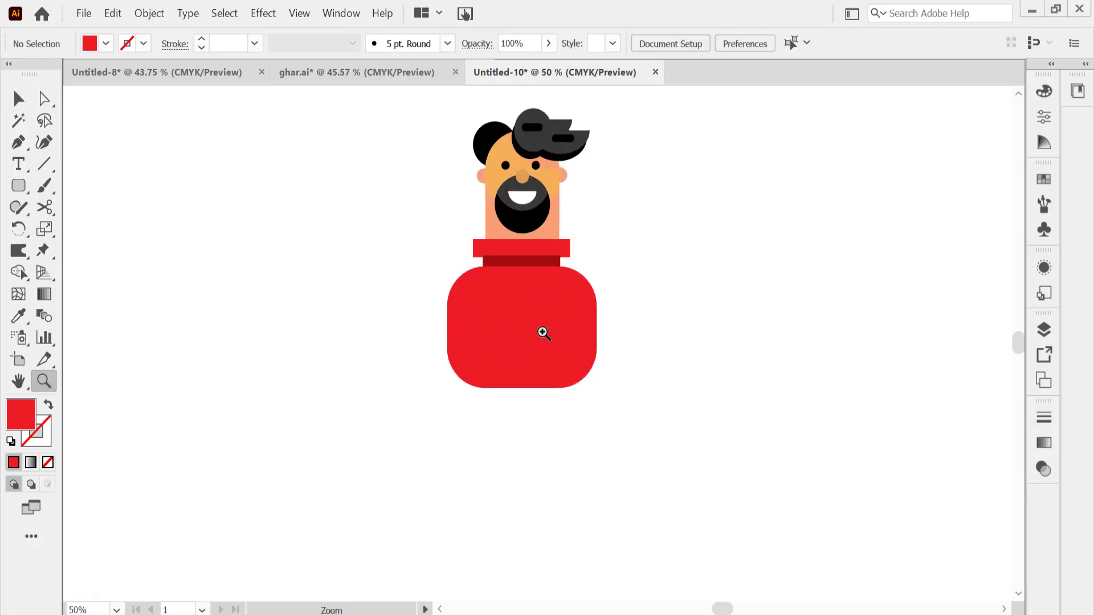
click(532, 353)
click(19, 103)
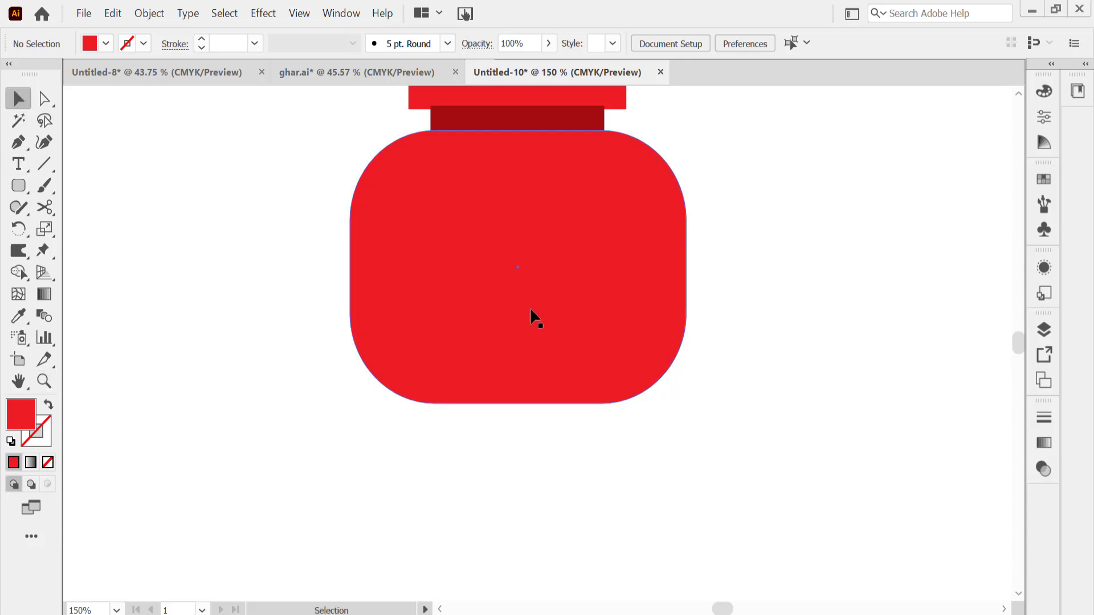
Step: Duplicate the torso shape off to the upper left
drag(529, 306, 222, 399)
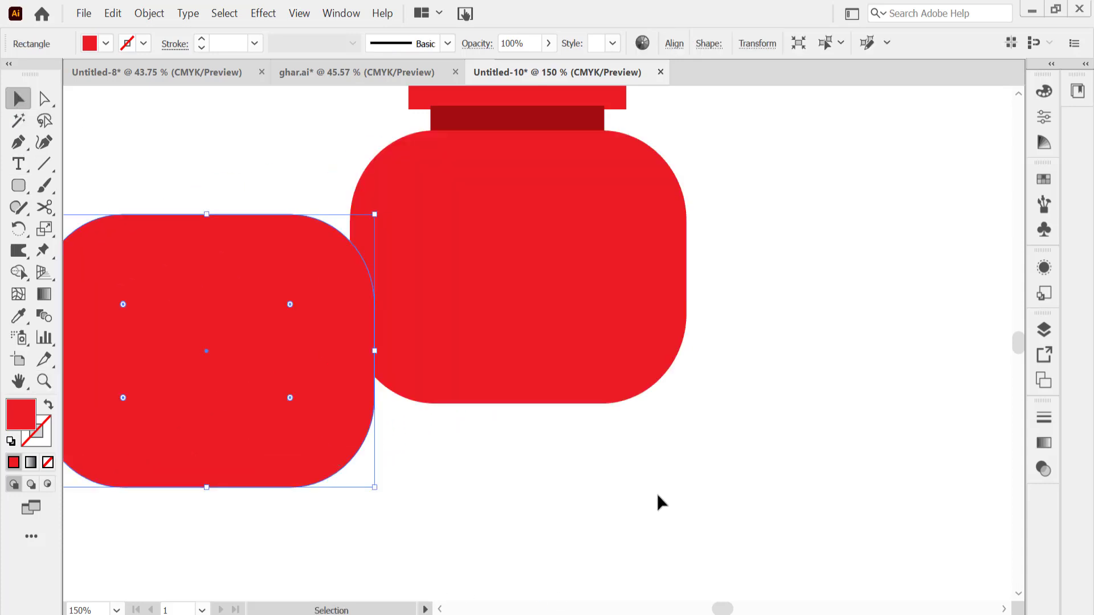
scroll(657, 494, left, 5)
mouse_move(589, 423)
mouse_down()
mouse_move(475, 415)
mouse_move(444, 398)
mouse_up()
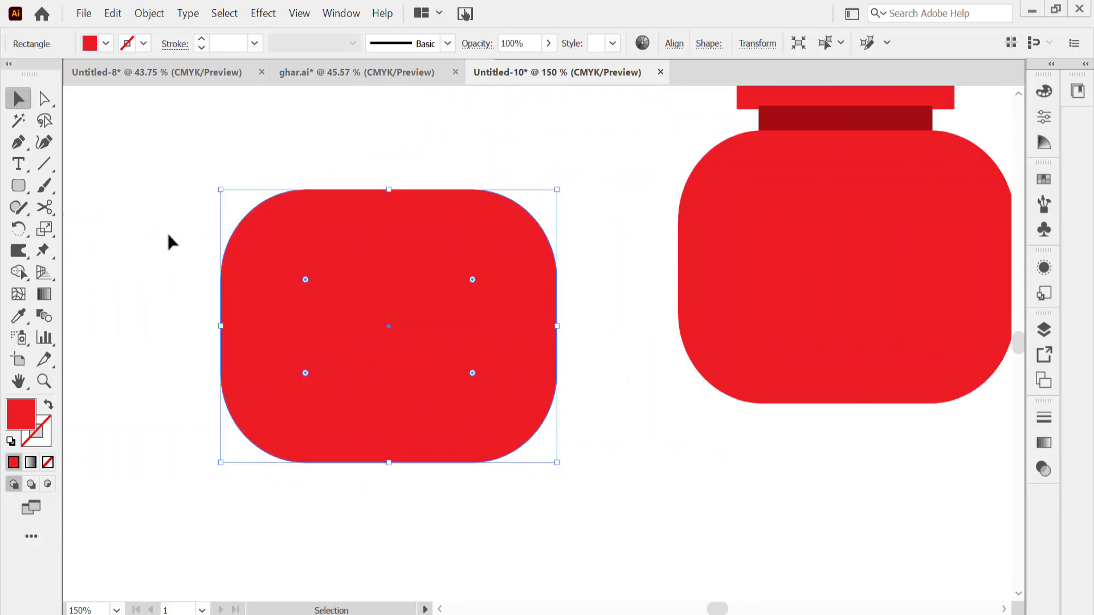
click(168, 233)
Step: Draw an ellipse over the top of the copy and adjust its red fill
drag(18, 185, 96, 230)
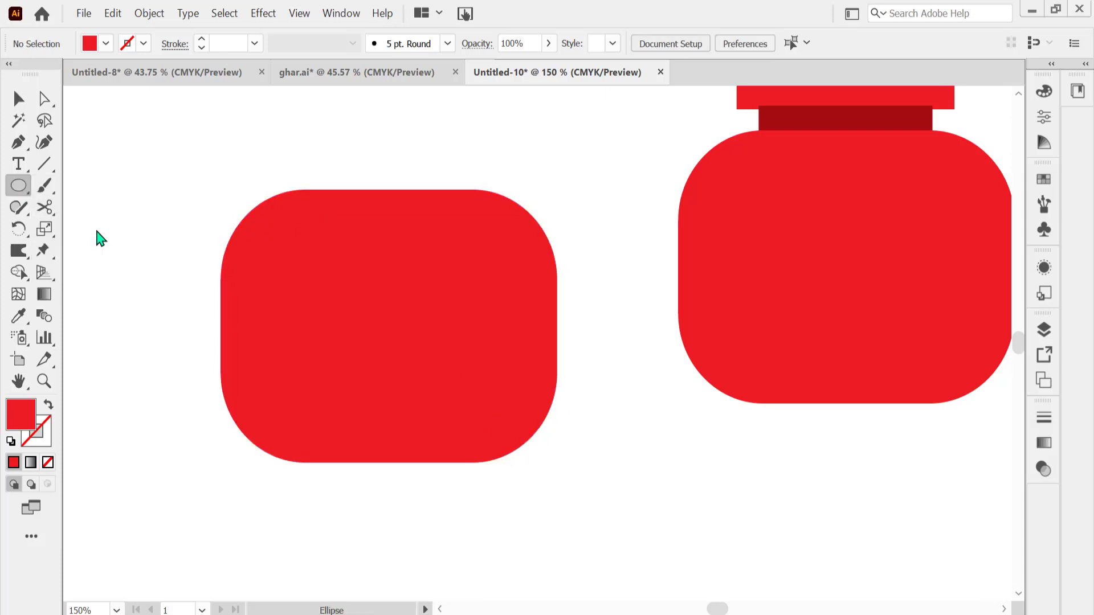
mouse_move(187, 143)
mouse_down()
mouse_move(604, 399)
mouse_move(600, 384)
mouse_up()
double_click(31, 417)
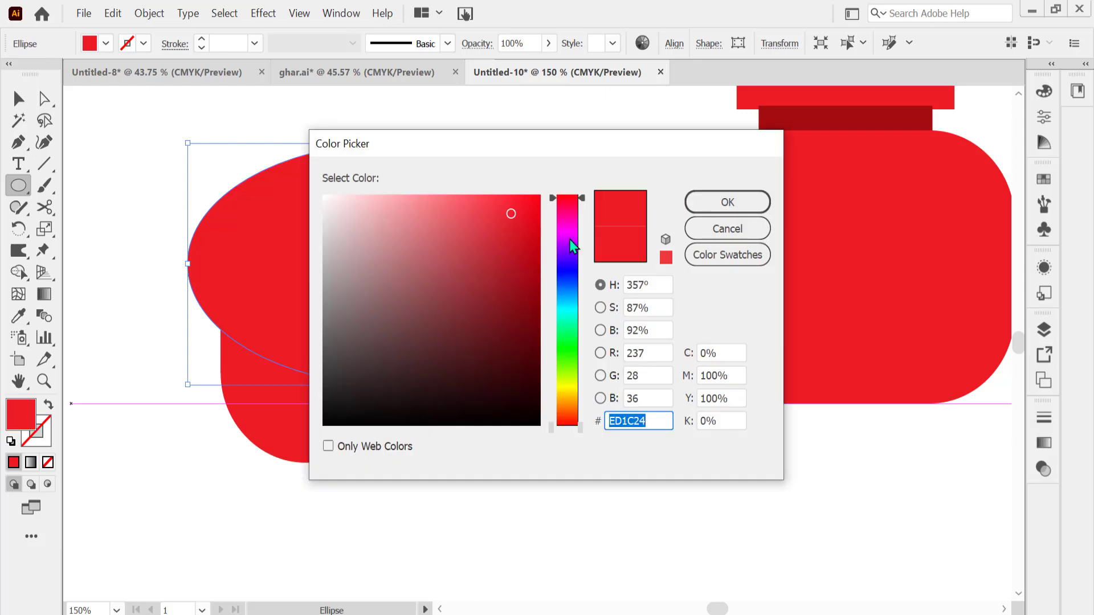
drag(513, 214, 544, 191)
click(727, 202)
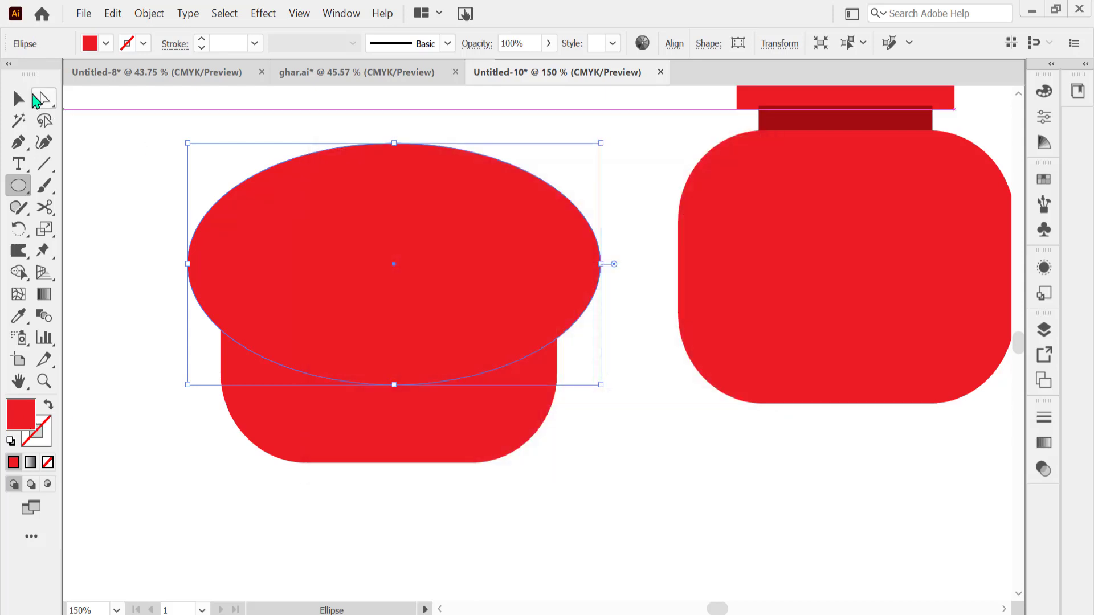
click(20, 99)
click(138, 134)
Step: Give the rounded copy the dark-red bar's colour, then a brighter red
click(370, 432)
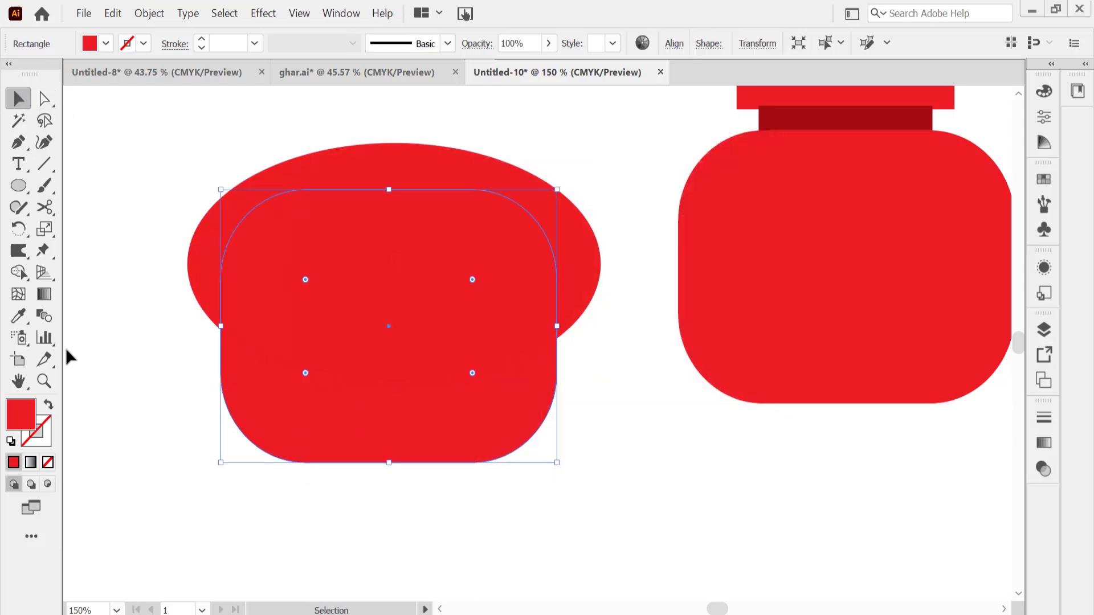
click(19, 316)
click(889, 117)
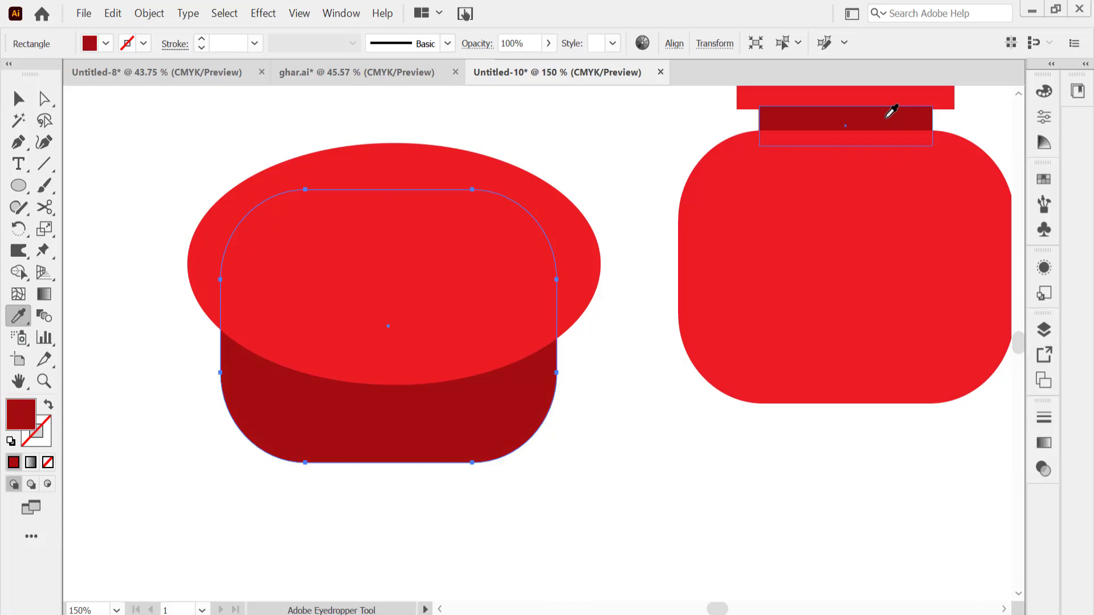
double_click(34, 422)
click(511, 227)
key(Return)
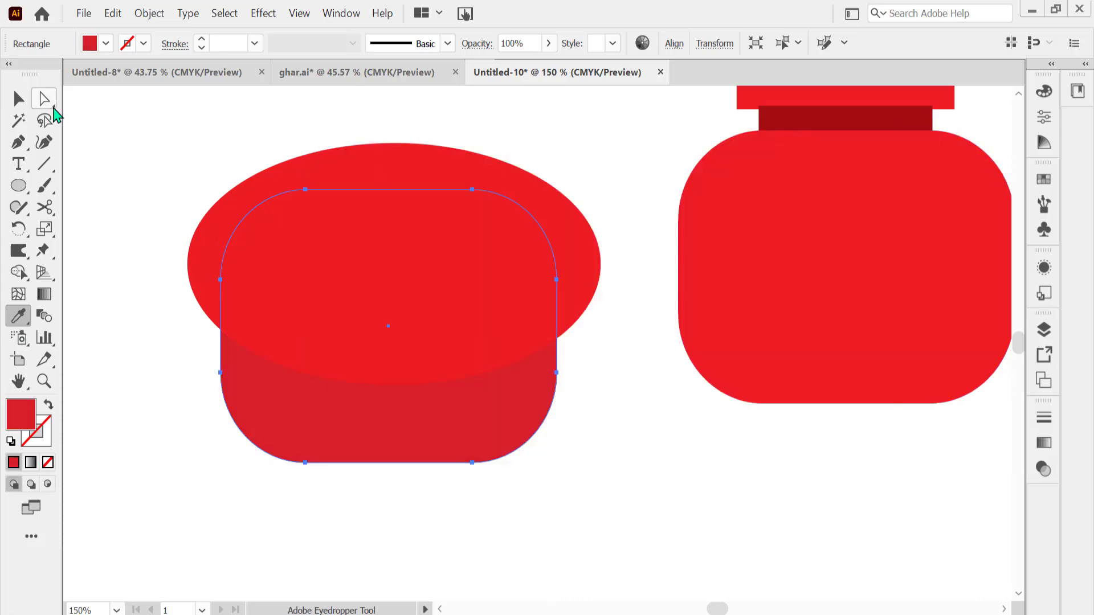
key(v)
click(110, 139)
Step: Delete the leftover ellipse region with Shape Builder, leaving a bright top over a darker band
drag(129, 143, 466, 466)
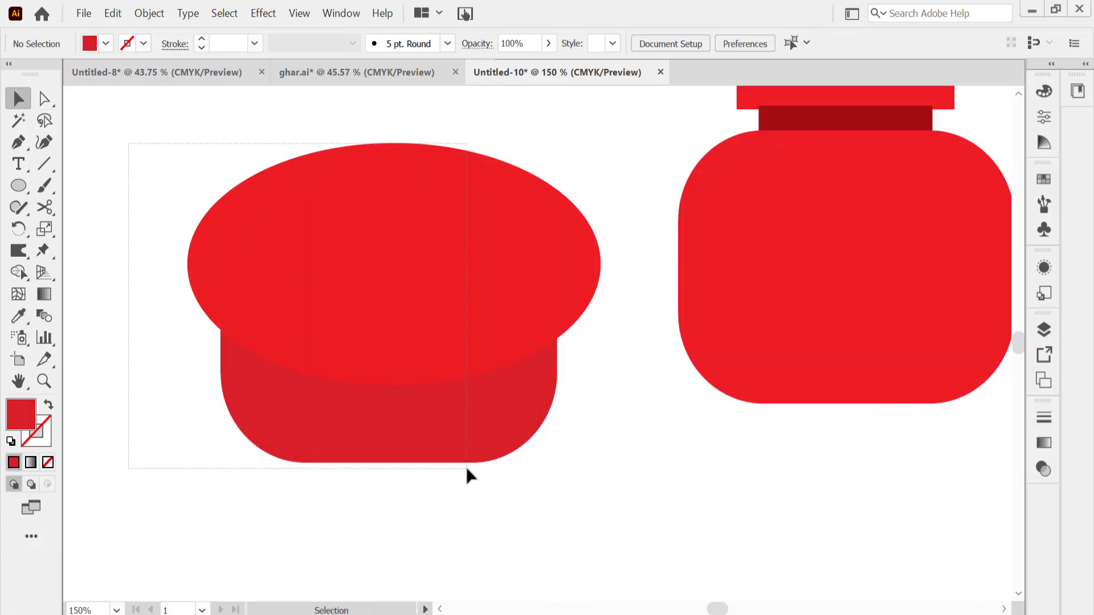
click(19, 273)
alt+click(560, 201)
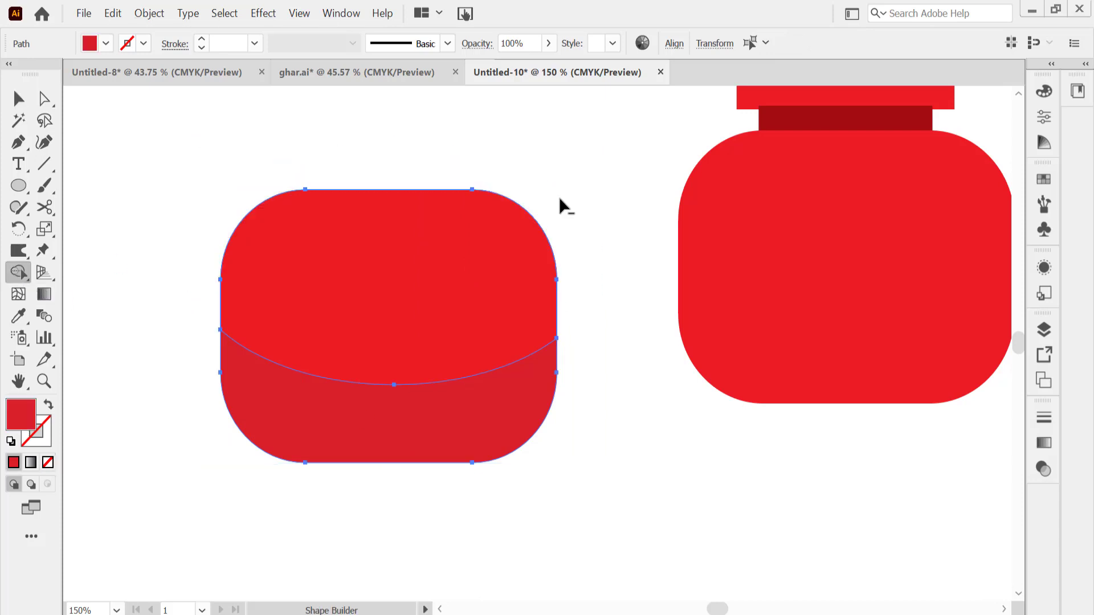
key(v)
click(147, 171)
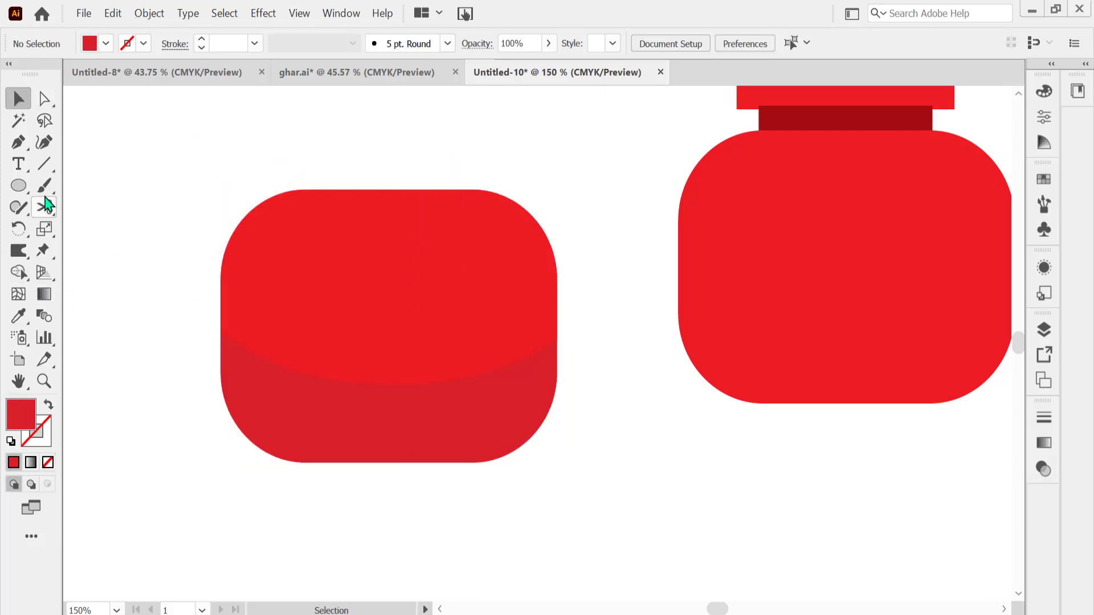
Step: Draw a long rectangle below the red shapes
click(20, 192)
click(65, 194)
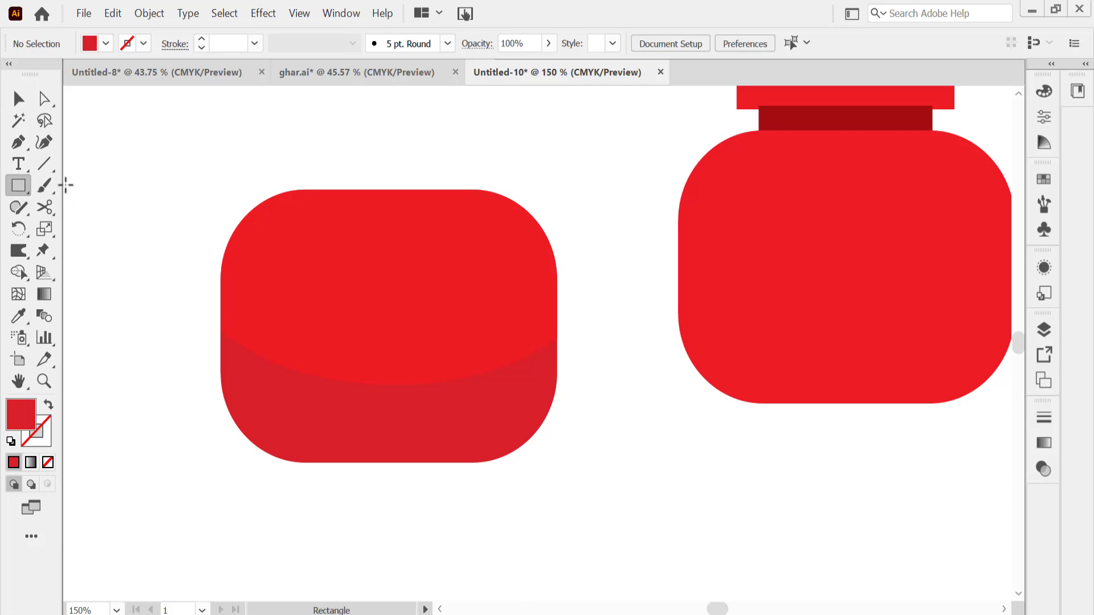
scroll(483, 470, down, 3)
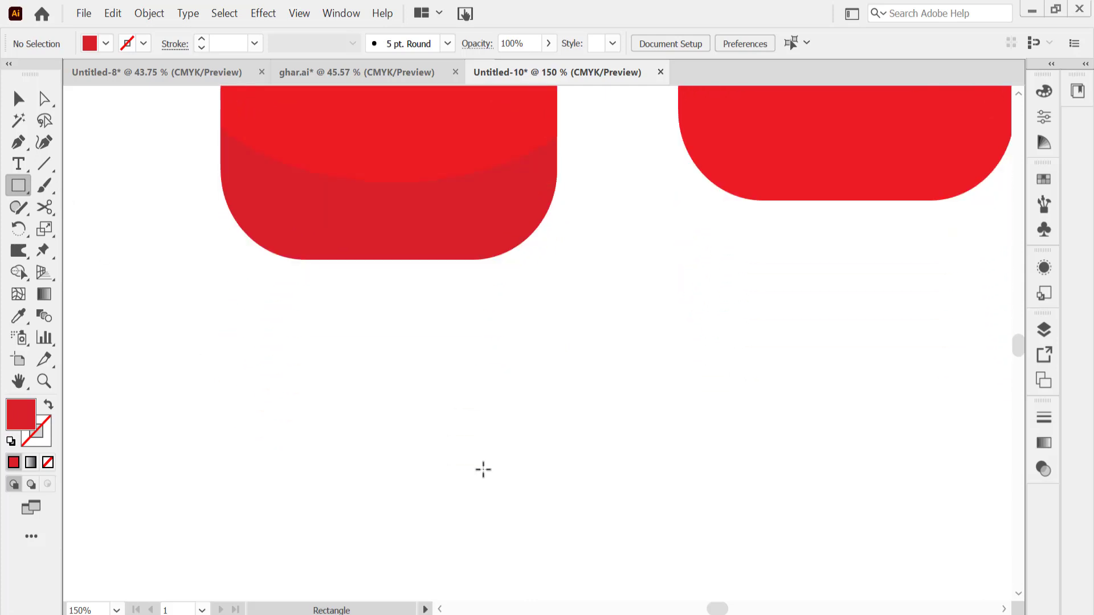
drag(266, 364, 713, 448)
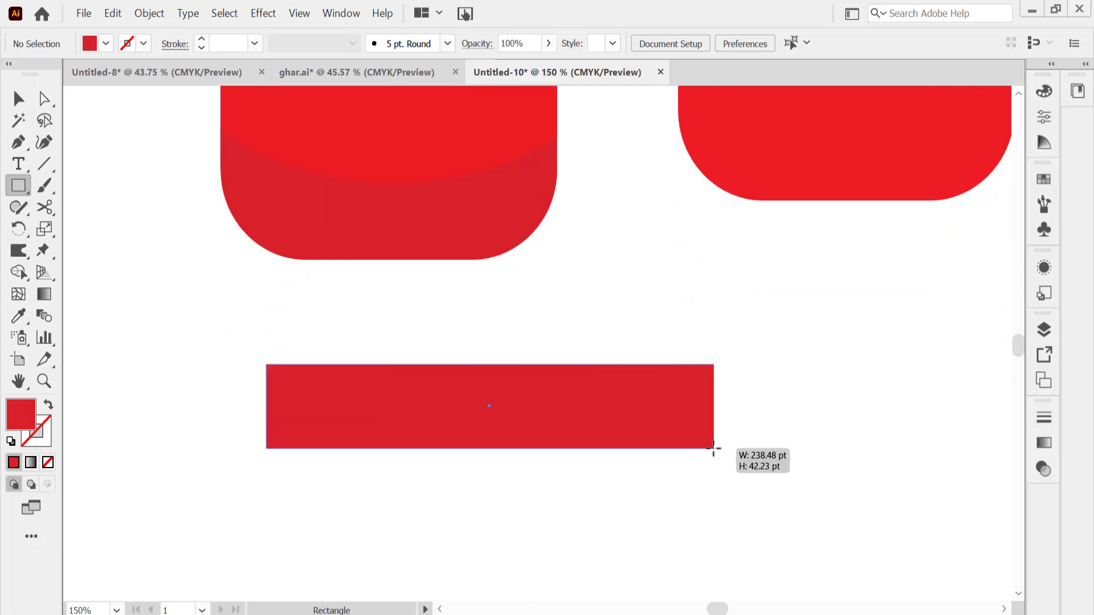
Step: Fill the rectangle orange FF4800 and give it a yellow outline
double_click(20, 414)
click(567, 406)
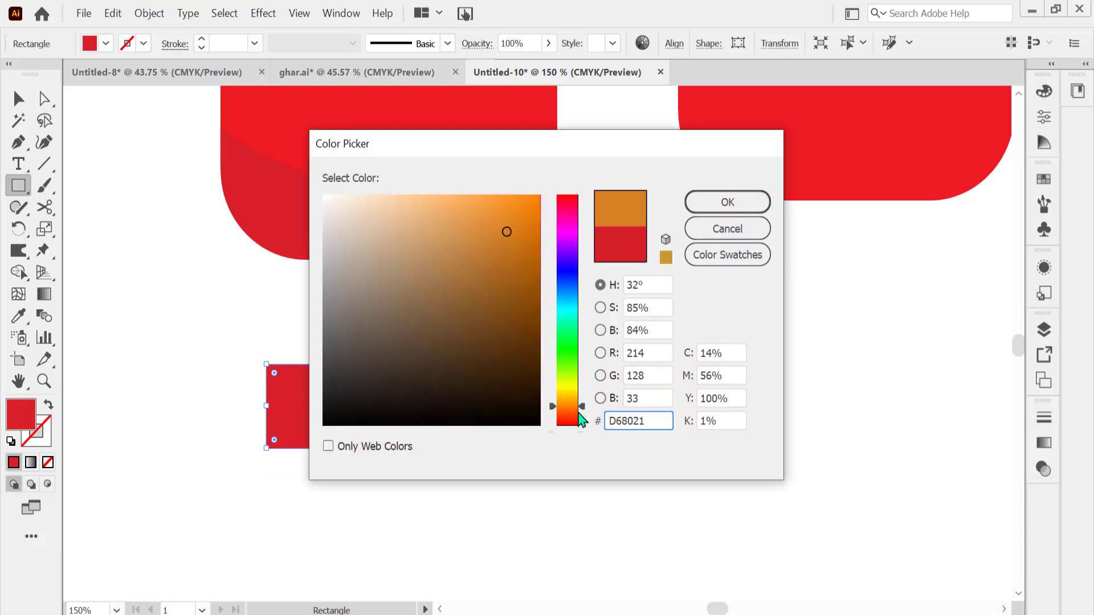
click(578, 416)
click(541, 194)
click(696, 204)
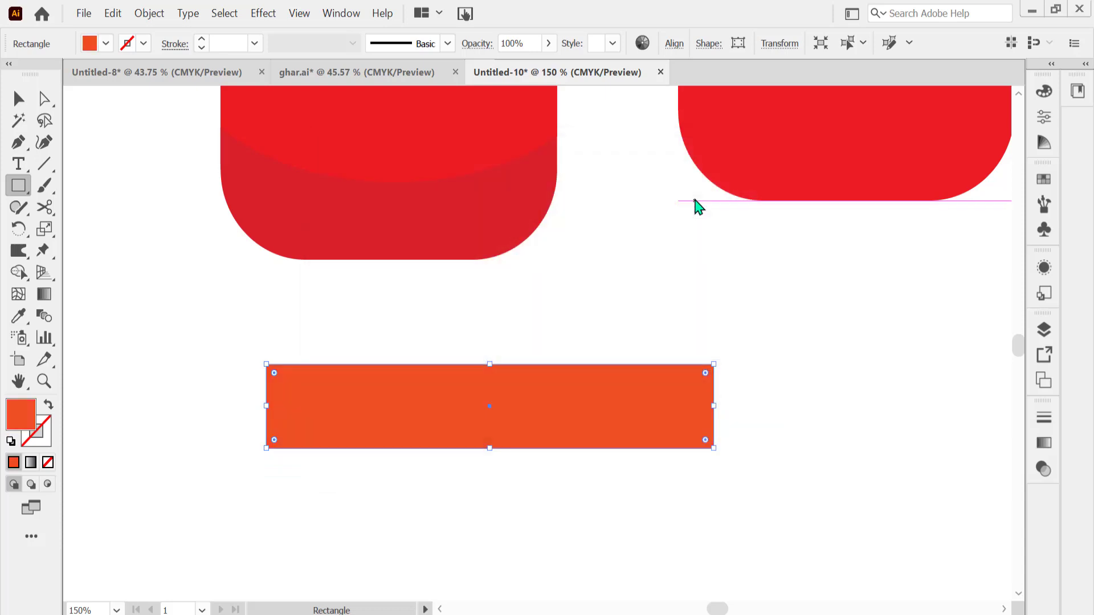
click(43, 448)
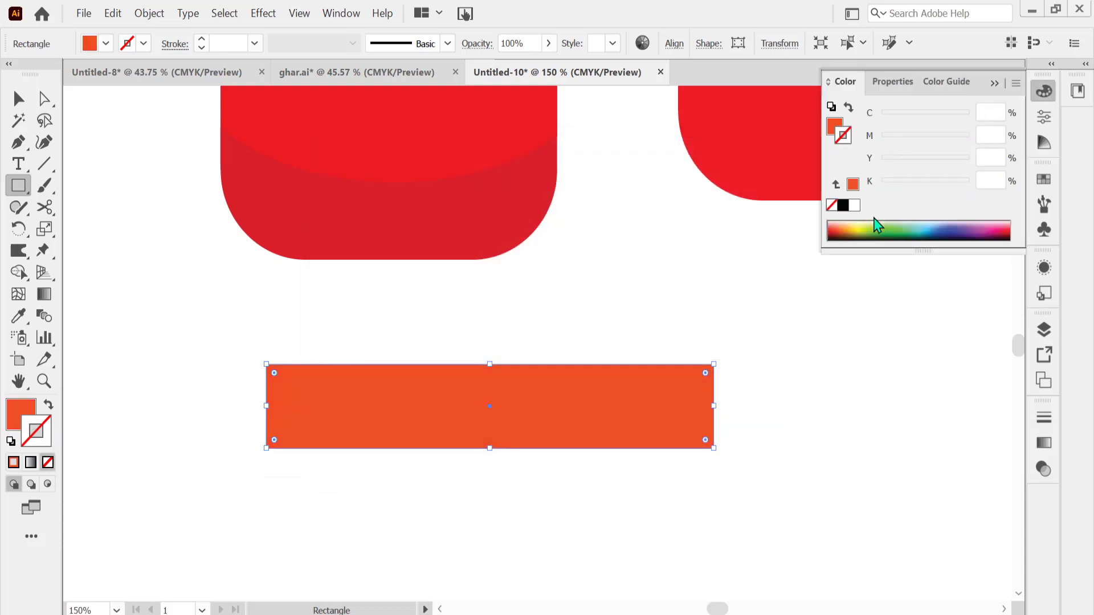
click(860, 226)
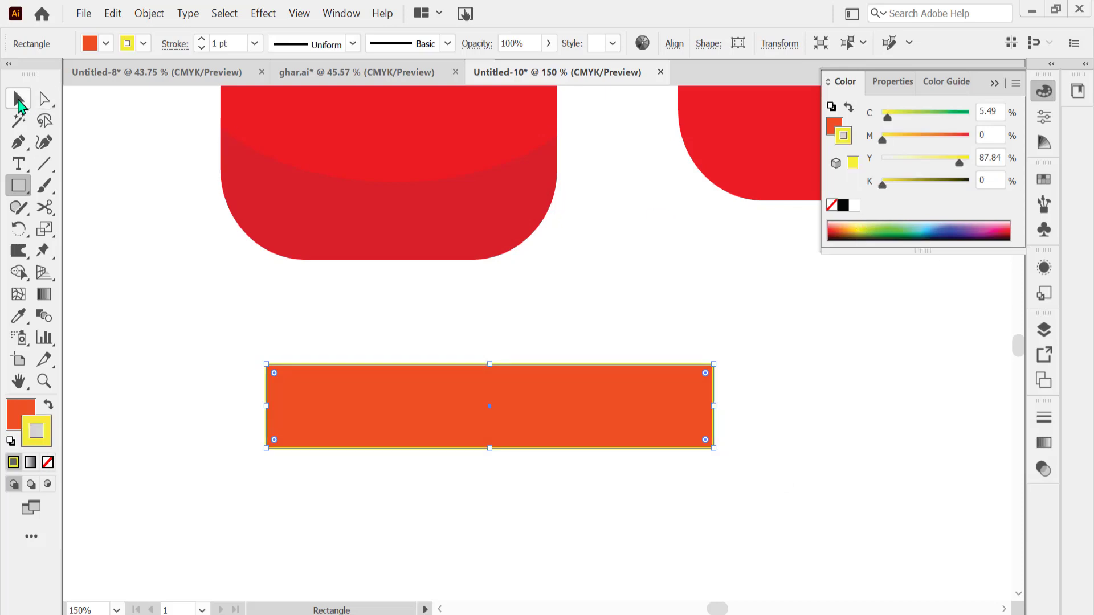
click(18, 102)
click(92, 199)
Step: Draw a thin vertical bar at the orange band's left end, filled yellow with no stroke
key(m)
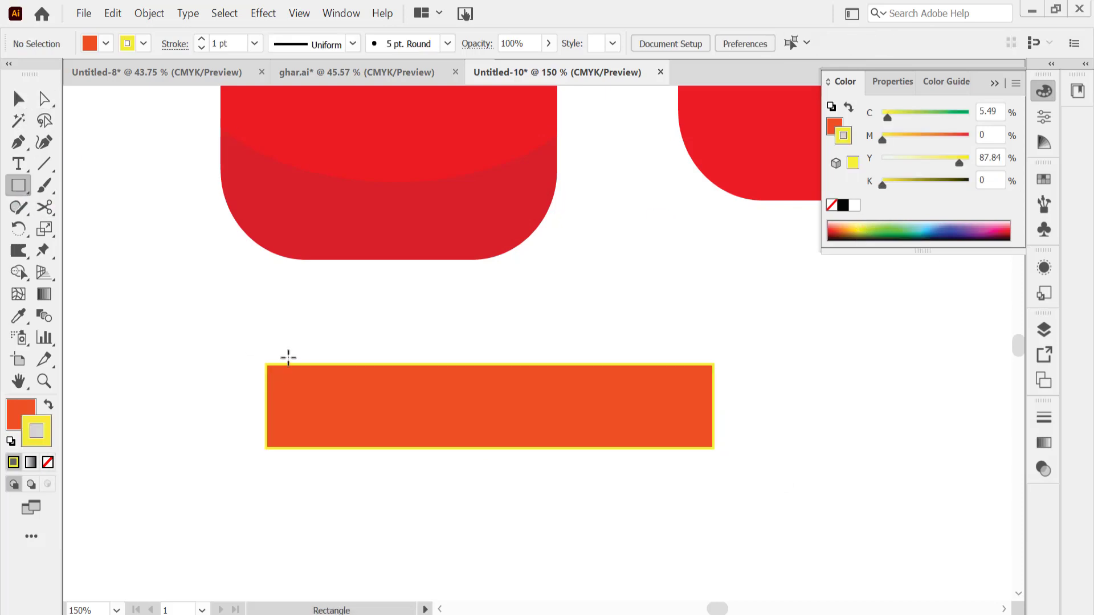
drag(288, 357, 295, 454)
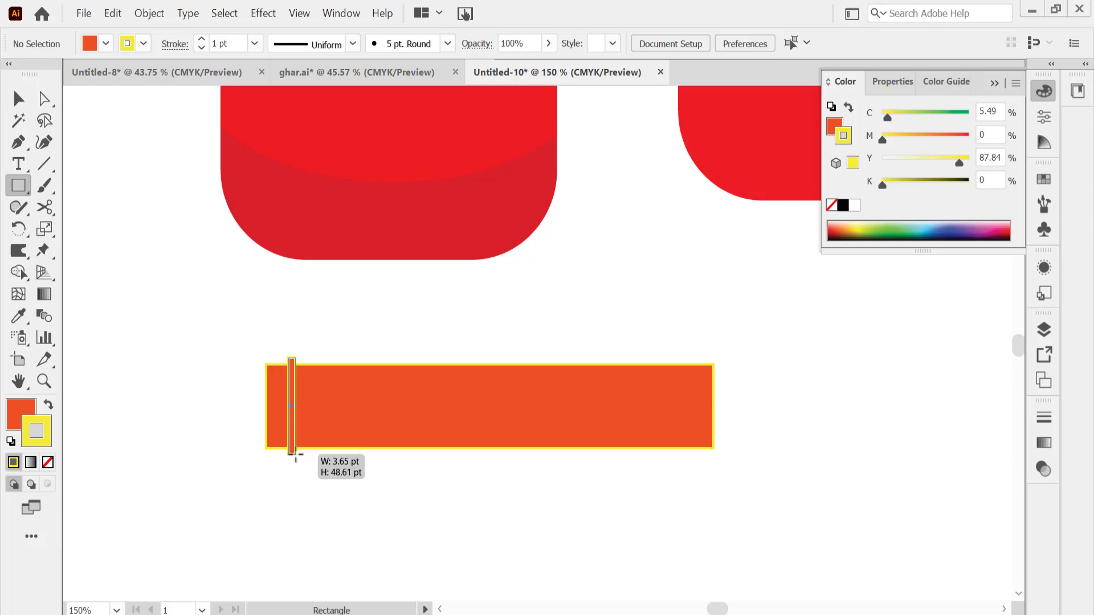
click(48, 405)
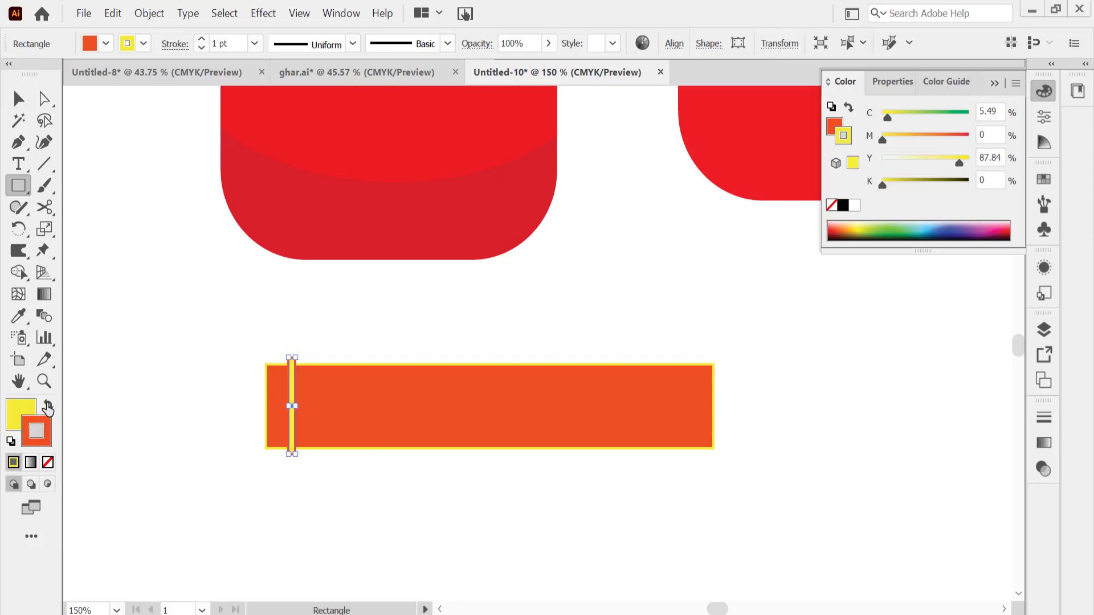
click(18, 98)
click(171, 319)
click(292, 425)
click(48, 462)
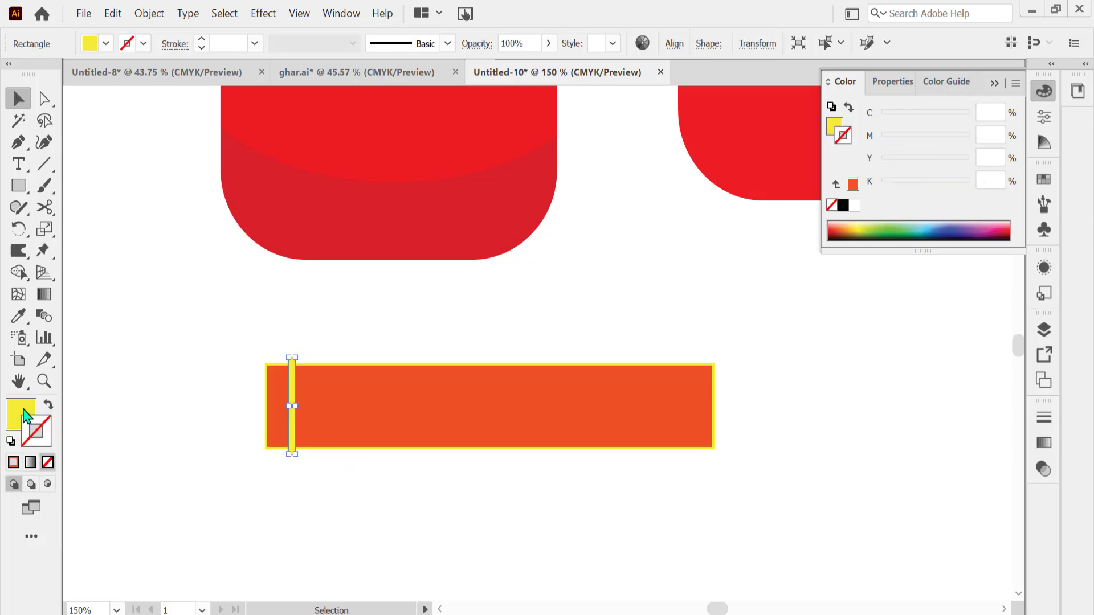
click(21, 414)
click(171, 418)
Step: Alt-copy the bar rightward and repeat with Ctrl+D across the band, then select stripes and band
drag(289, 414, 317, 420)
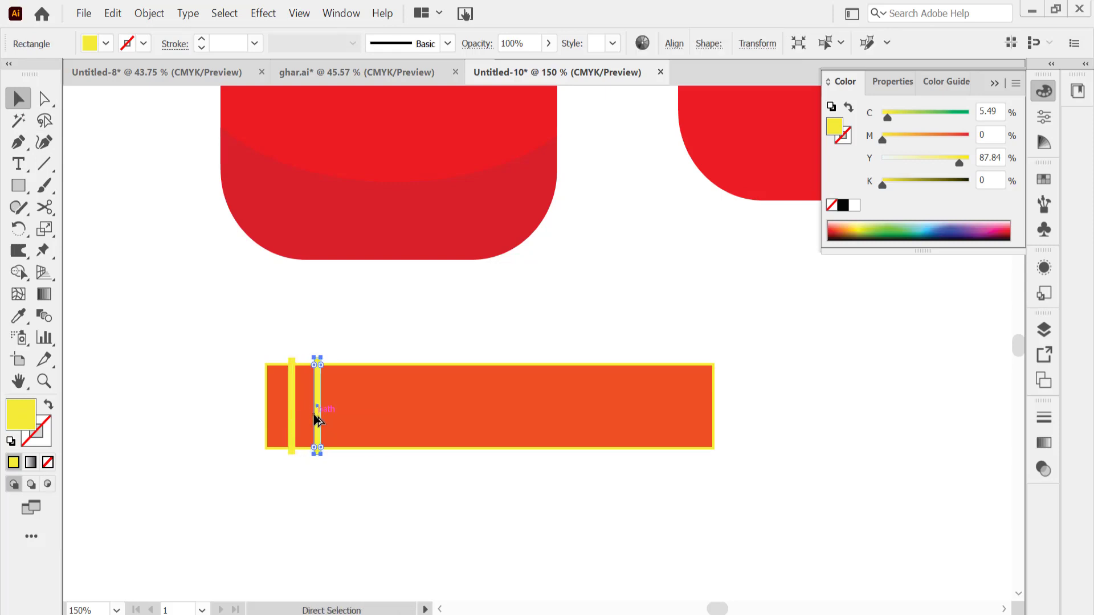
key(ctrl+d)
key(ctrl+d)
key(ctrl+d)
key(ctrl+d)
key(ctrl+d)
key(ctrl+d)
key(ctrl+d)
key(ctrl+d)
key(ctrl+d)
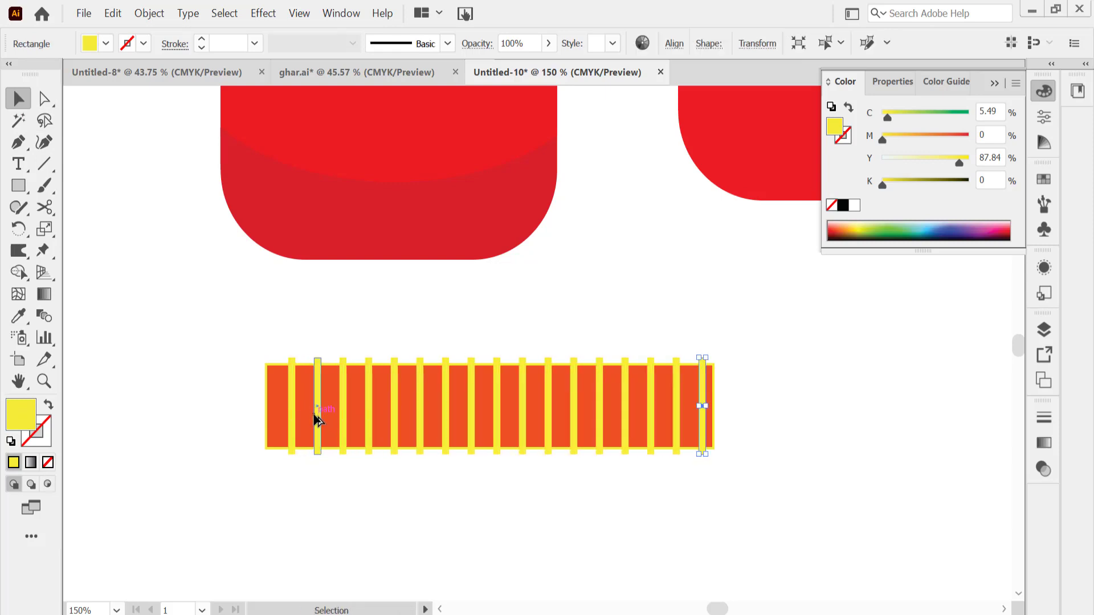
drag(221, 333, 729, 472)
click(44, 380)
click(505, 401)
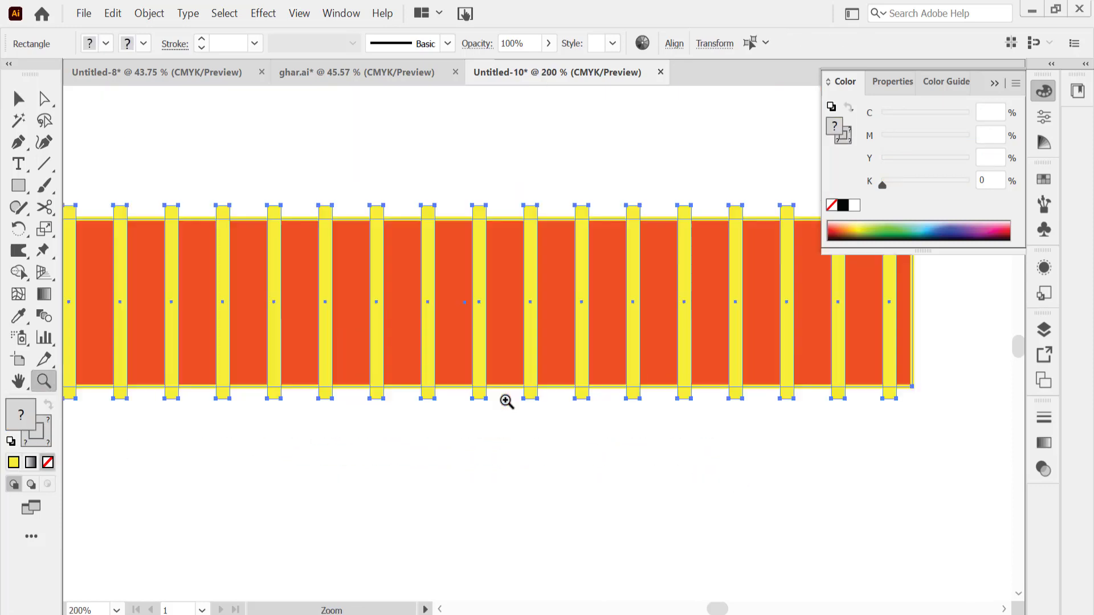
click(18, 380)
drag(334, 317, 414, 311)
click(994, 83)
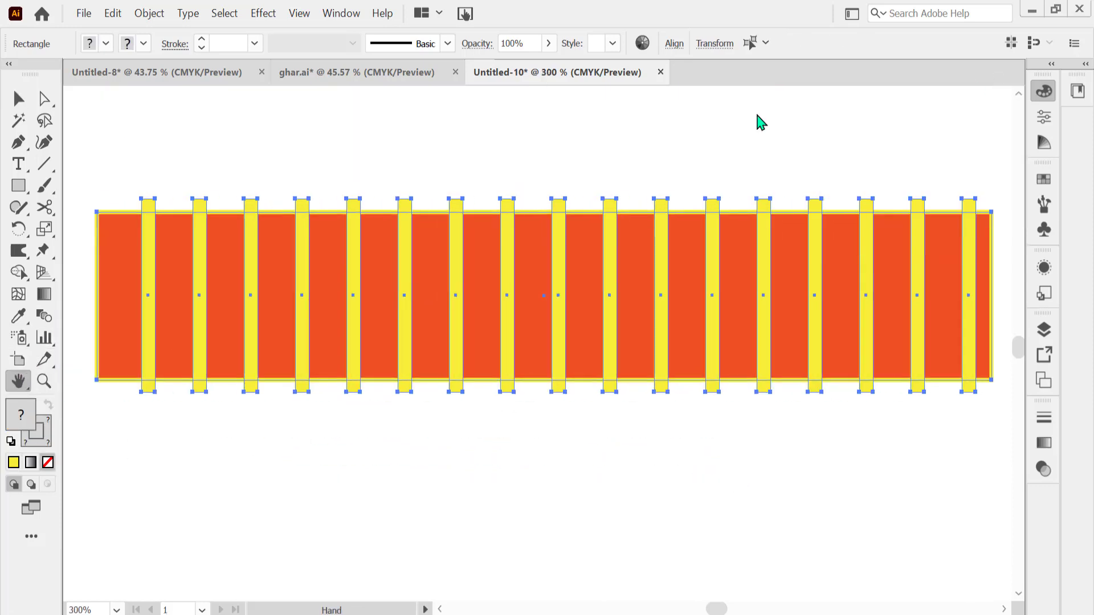
click(20, 274)
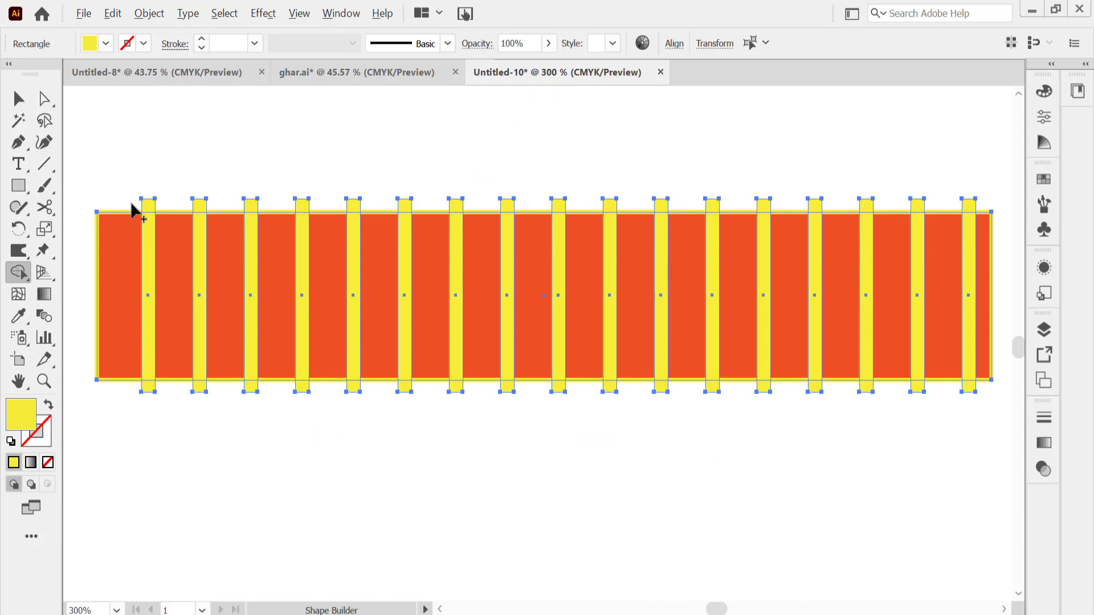
Step: Trim the yellow stripes' top and bottom stubs flush with the orange band using Shape Builder
drag(171, 199, 242, 204)
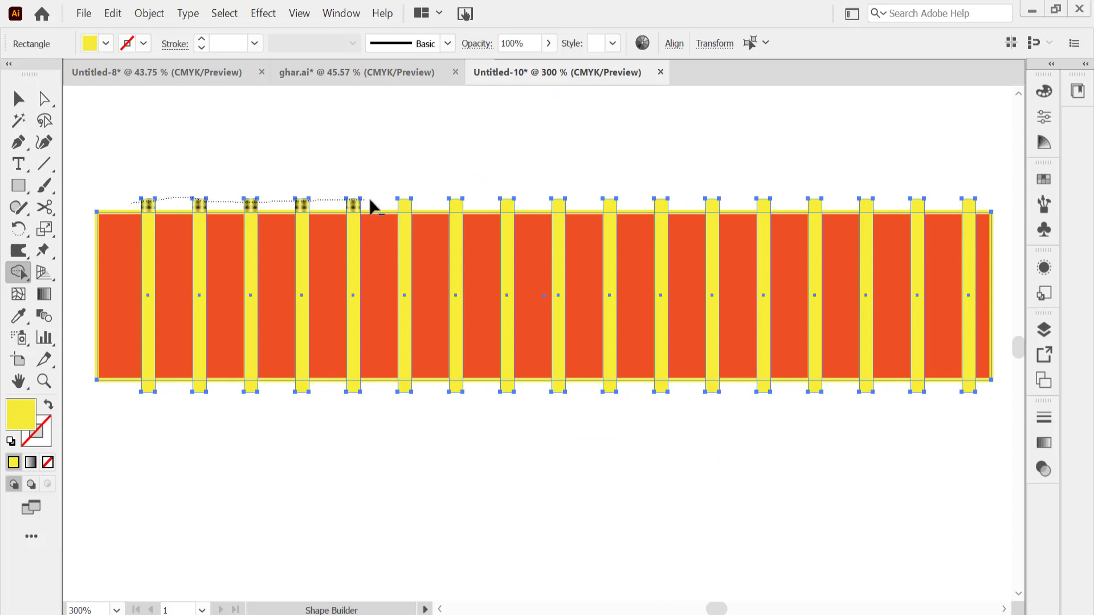
drag(527, 201, 566, 203)
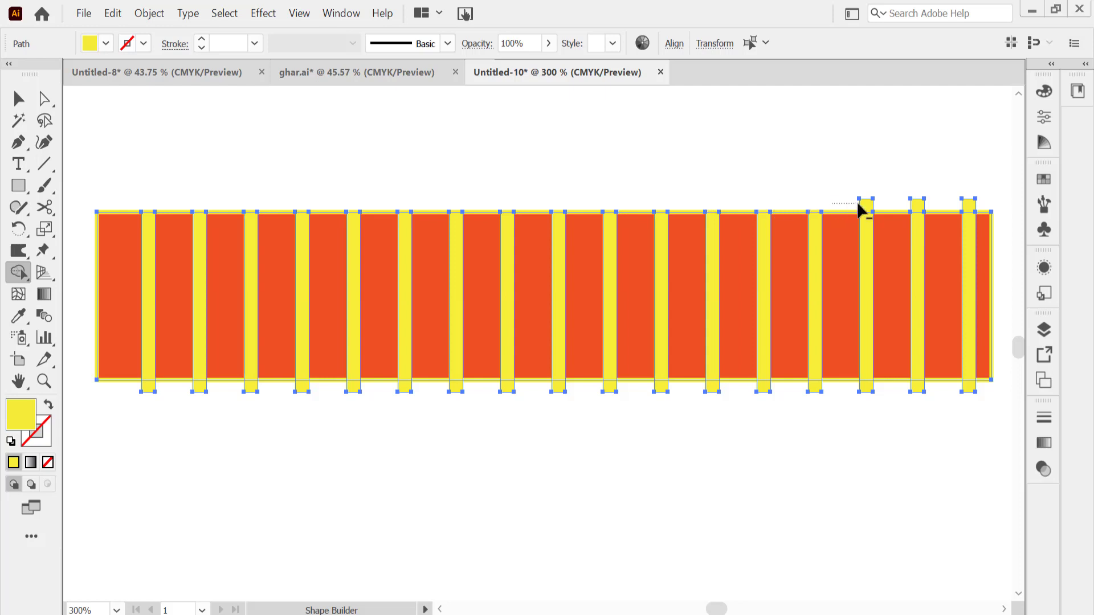
drag(989, 206, 990, 208)
drag(988, 387, 876, 395)
drag(695, 386, 486, 390)
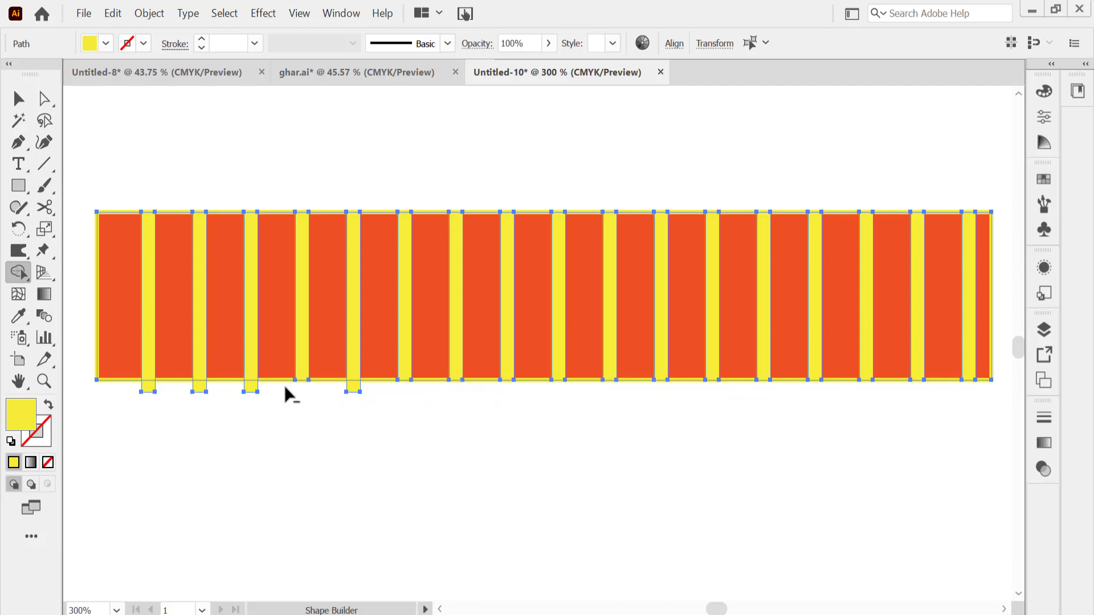
alt+click(353, 387)
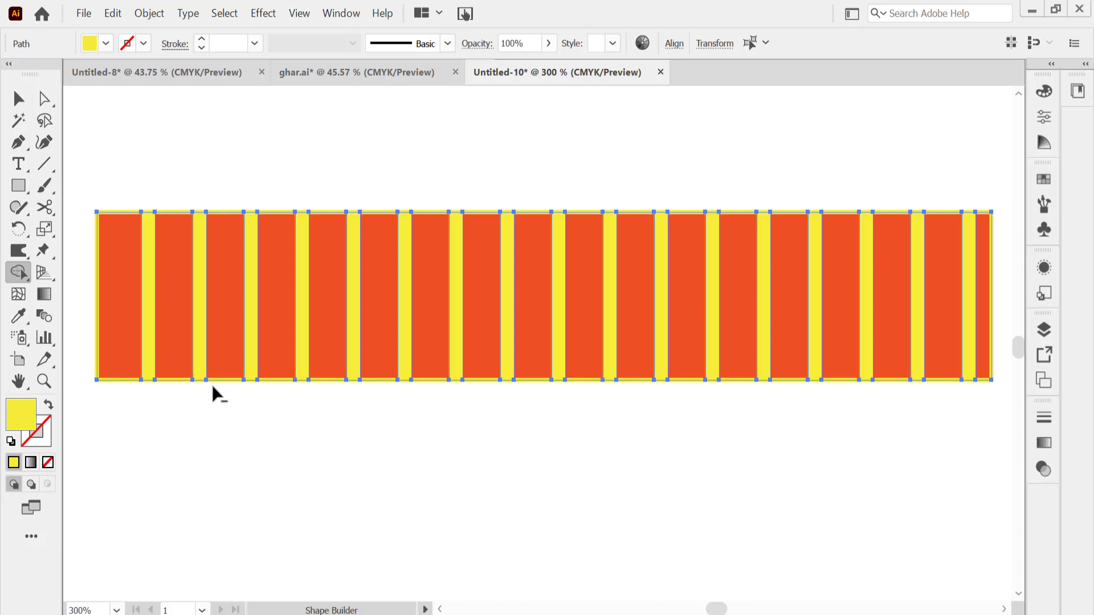
key(ctrl+0)
Step: Group the striped band and lay it across the middle of the left red shape
key(v)
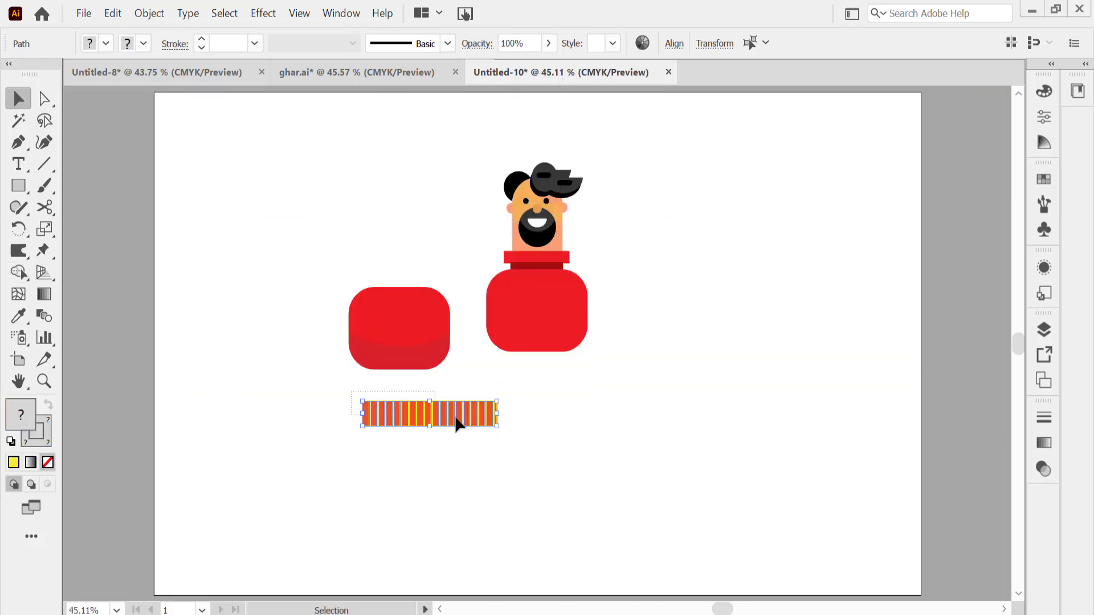
key(ctrl+g)
drag(447, 414, 408, 317)
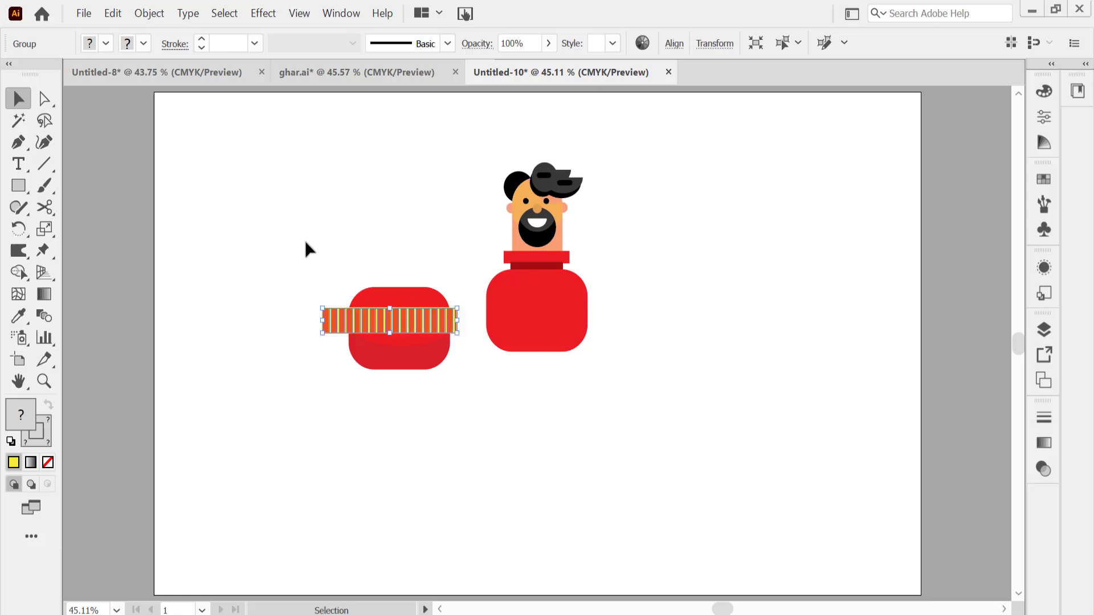
drag(305, 247, 473, 462)
click(203, 405)
click(391, 317)
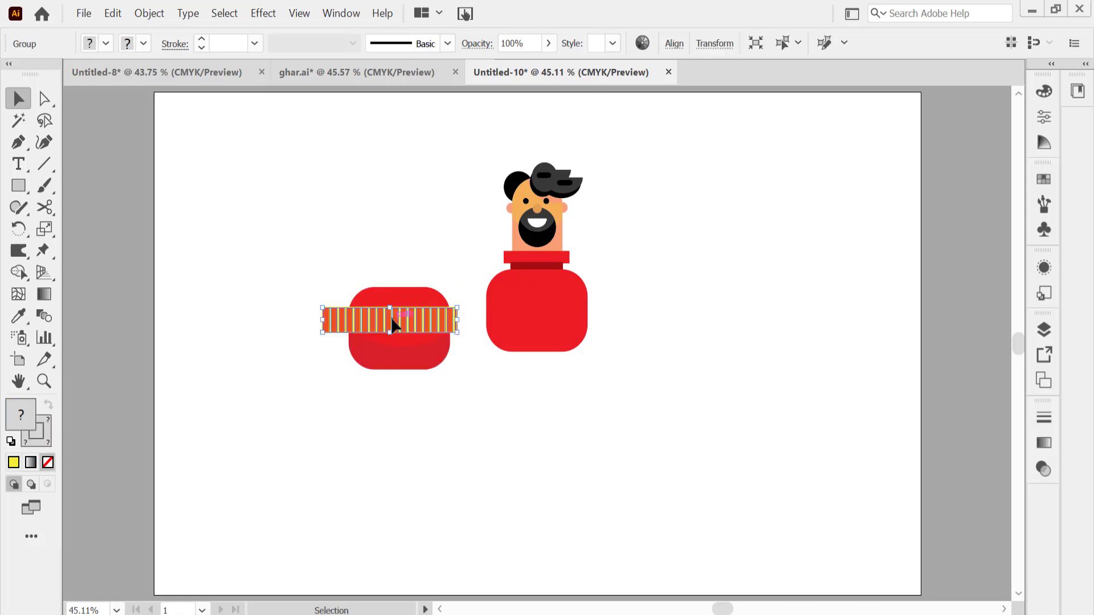
drag(391, 317, 395, 325)
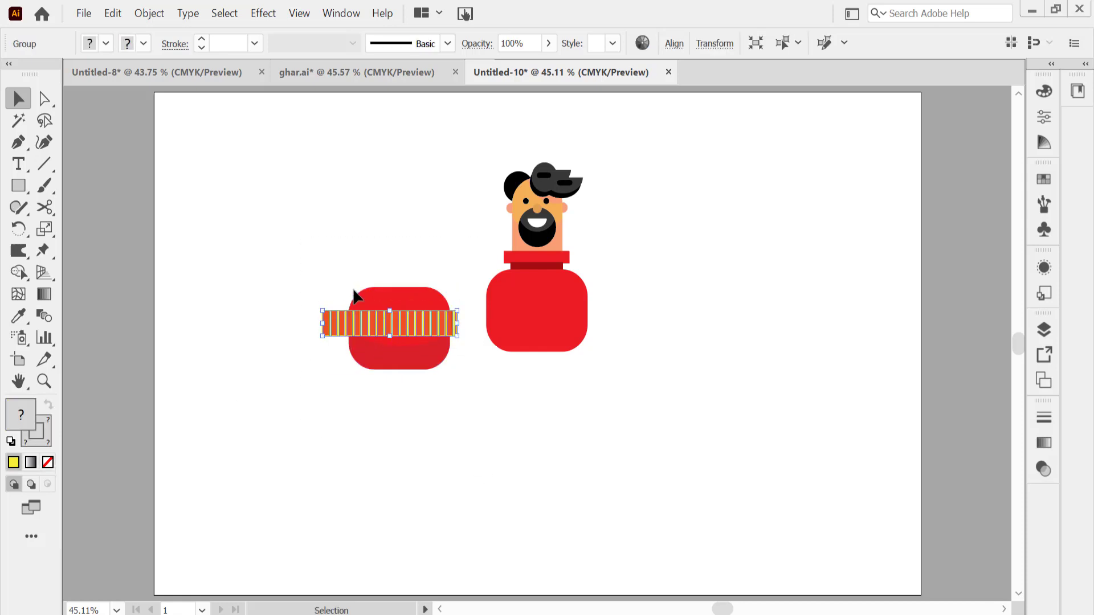
click(354, 298)
Step: Zoom in on the red shape with the striped band to 100%
click(44, 380)
click(391, 349)
click(570, 315)
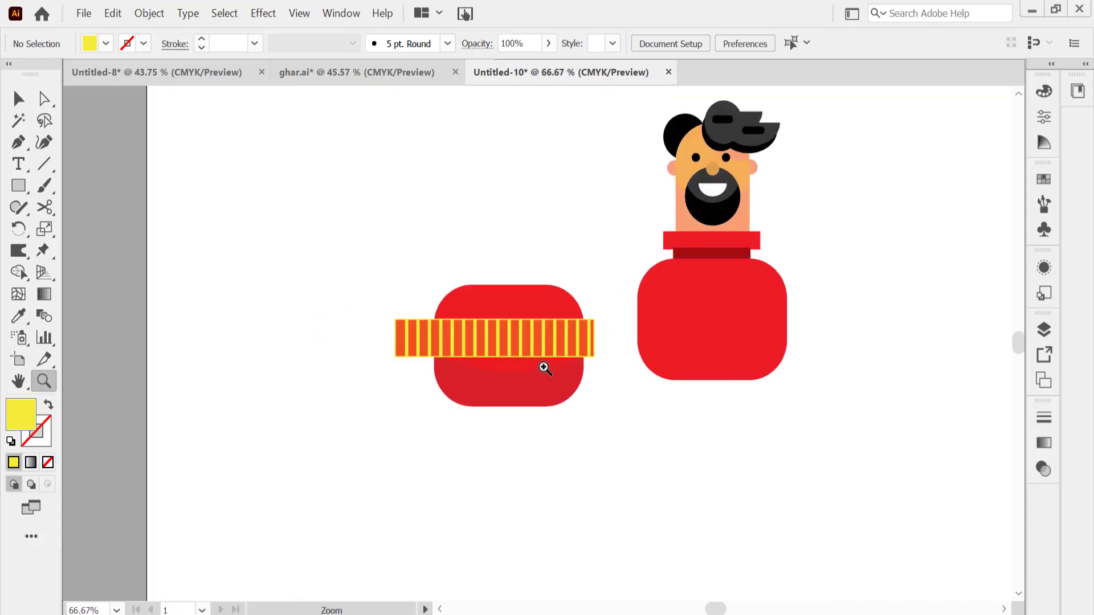
click(542, 365)
click(18, 99)
click(18, 185)
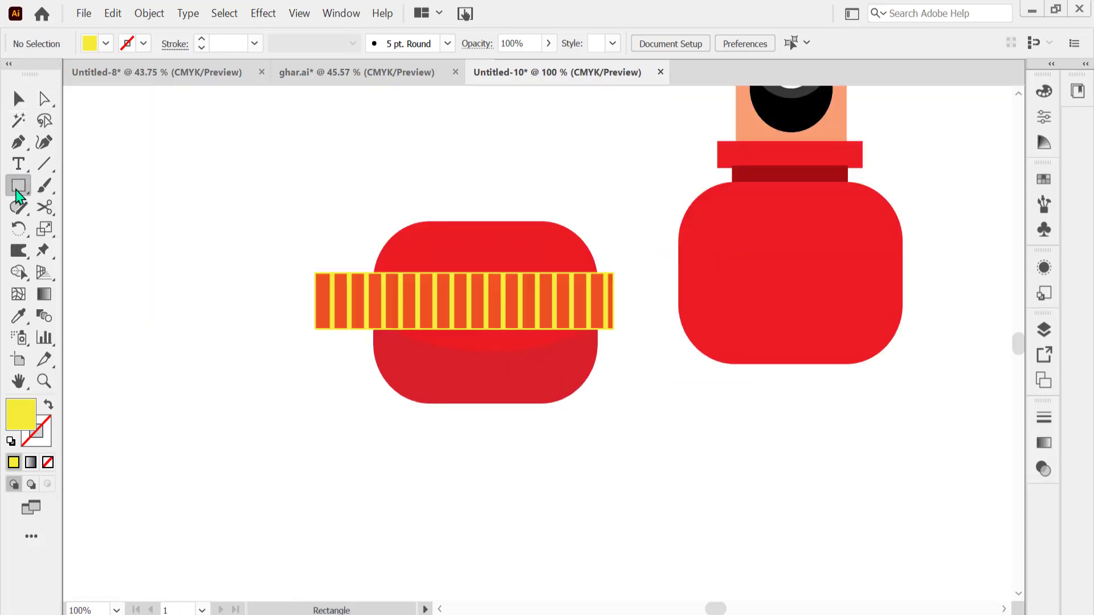
Step: Draw small yellow dots on the red shape, three above and three below the band, then select all
click(78, 231)
mouse_move(410, 231)
mouse_down()
mouse_move(434, 256)
mouse_move(573, 259)
mouse_up()
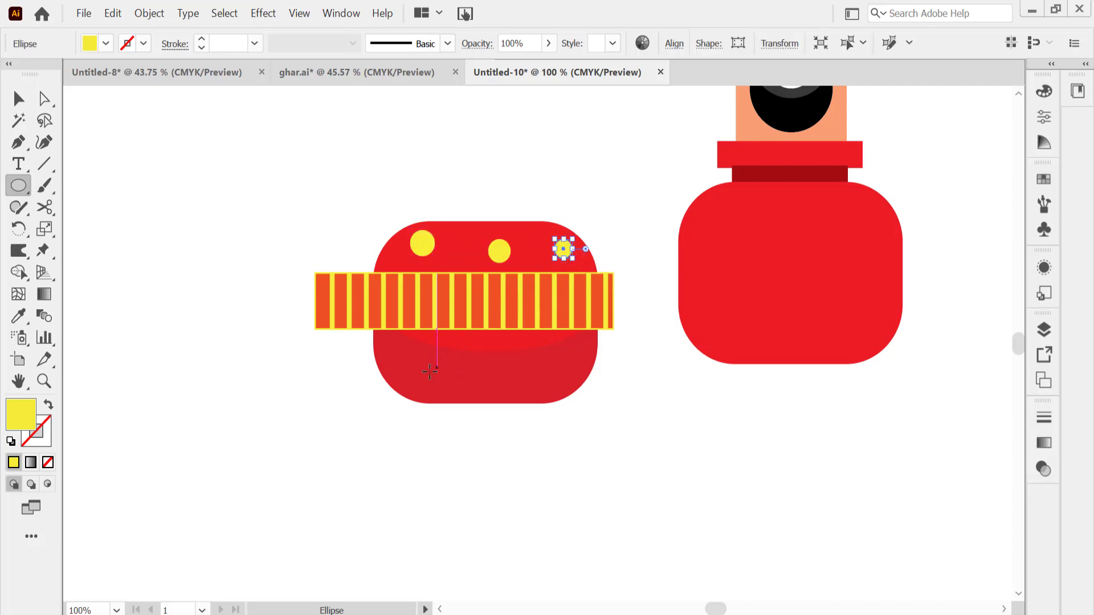
mouse_move(415, 345)
mouse_down()
mouse_move(431, 370)
mouse_move(485, 368)
mouse_move(561, 389)
mouse_up()
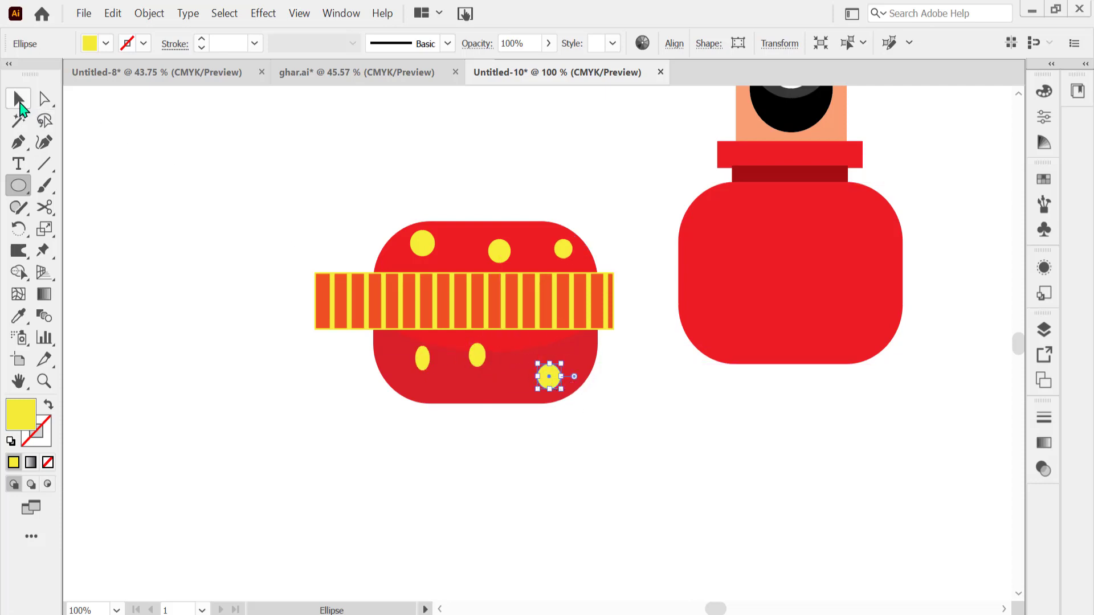
click(18, 99)
drag(275, 171, 619, 447)
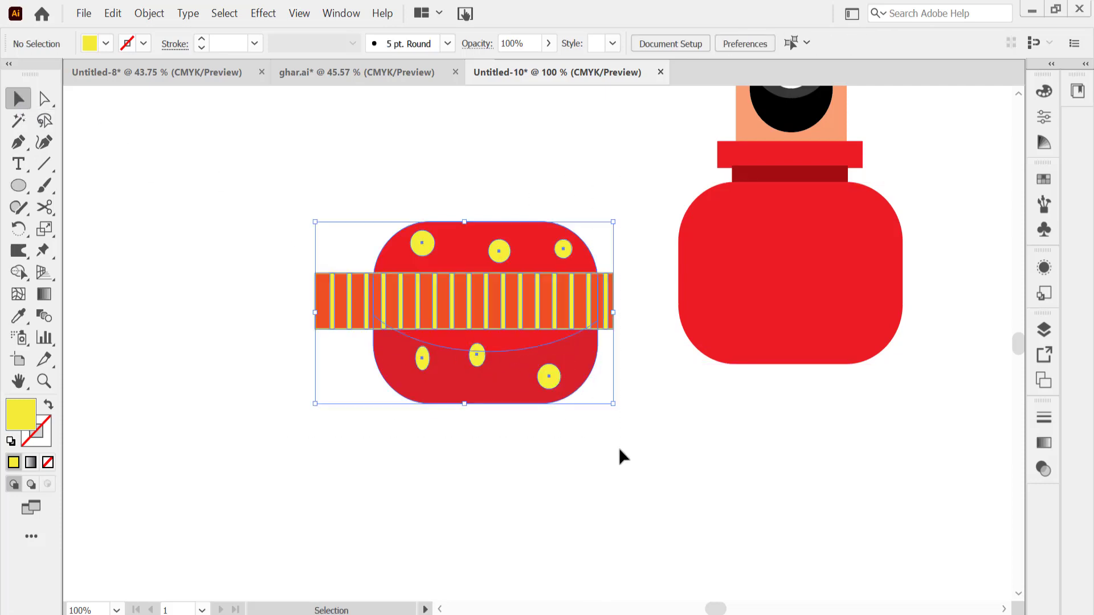
Step: Delete the striped band's left and right overhangs with Shape Builder
click(19, 273)
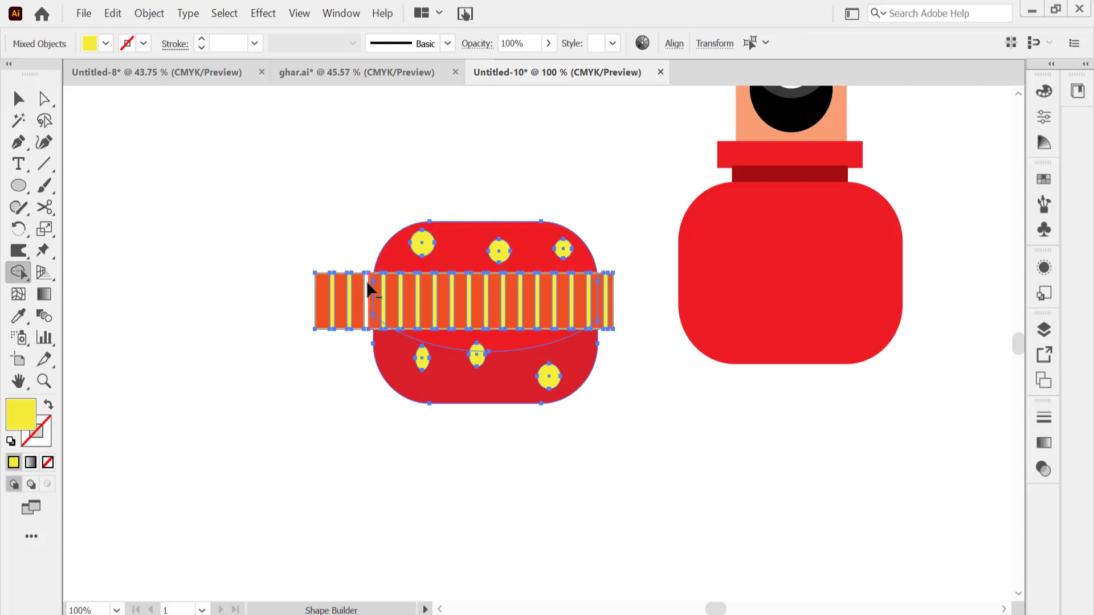
alt+click(349, 308)
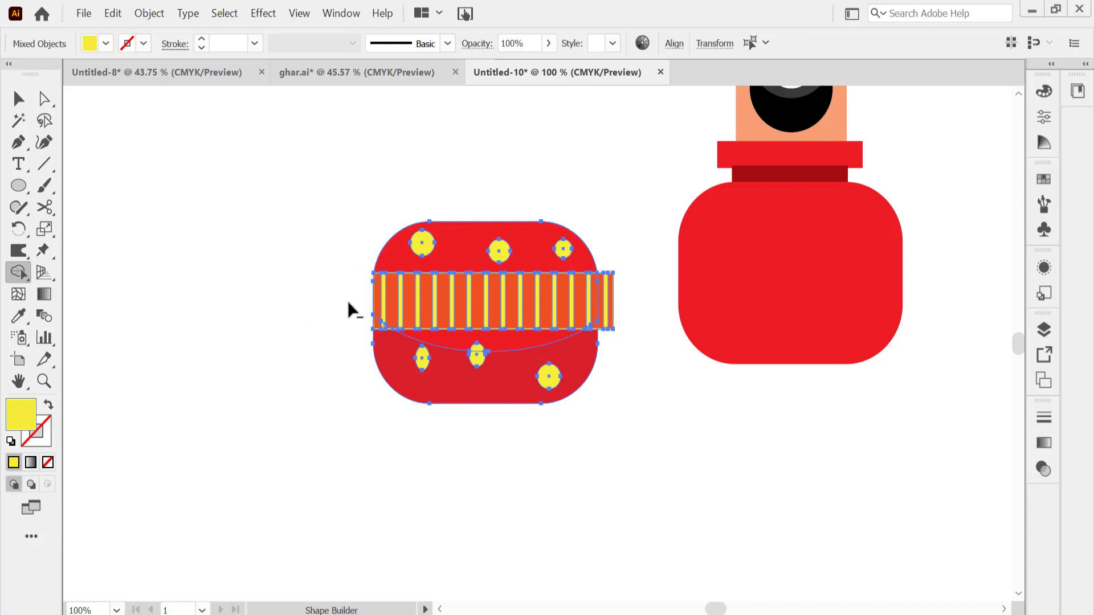
alt+click(607, 307)
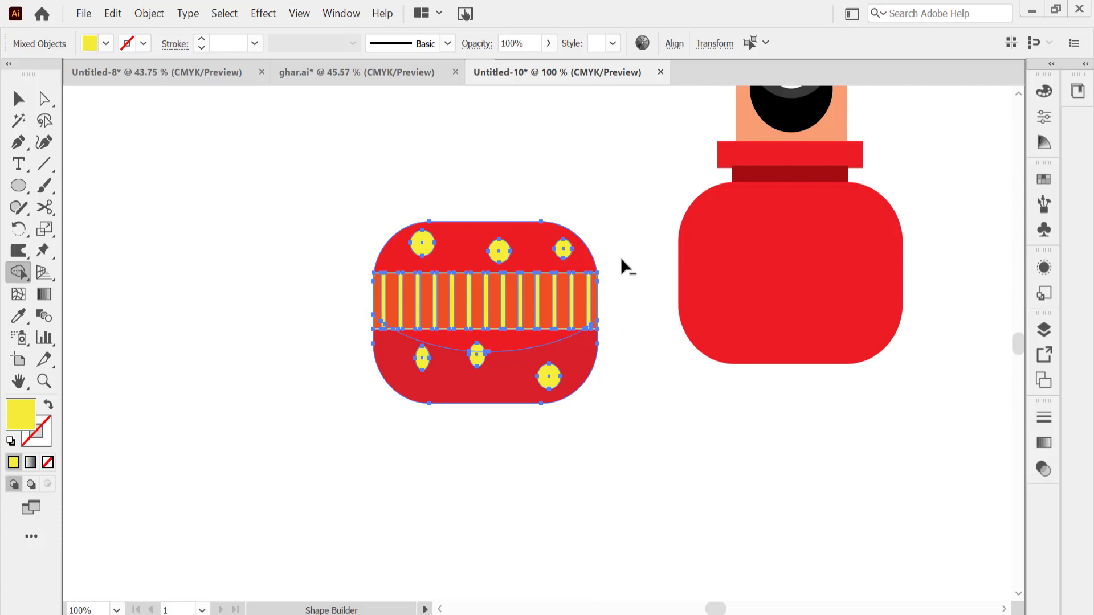
Step: Move the dotted sweater piece onto the red body and zoom in on its bottom edge
click(19, 99)
drag(337, 149, 609, 443)
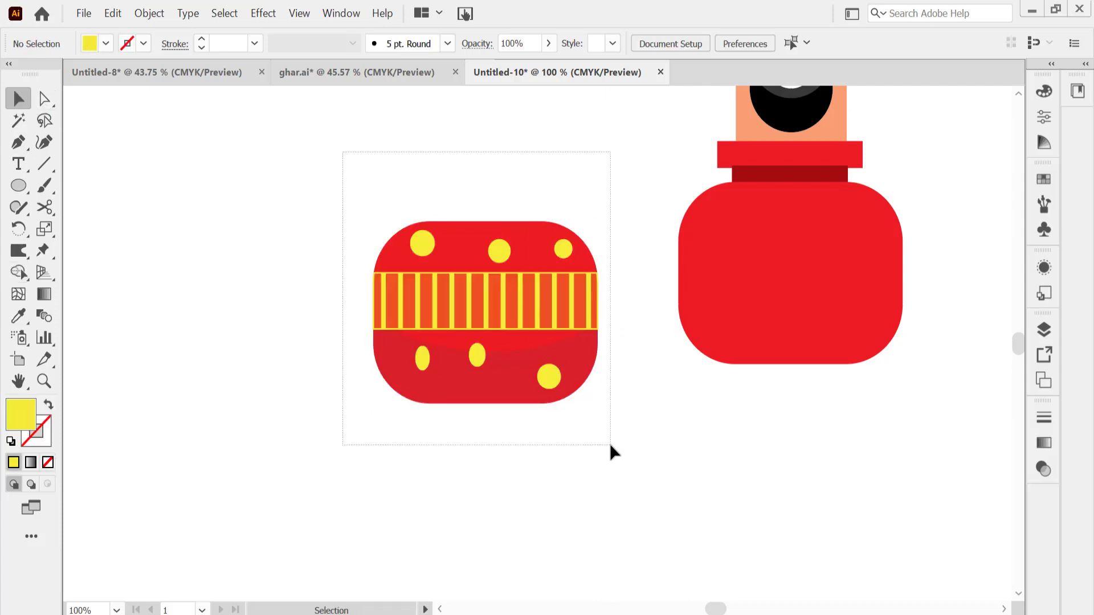
drag(512, 326, 817, 285)
click(703, 346)
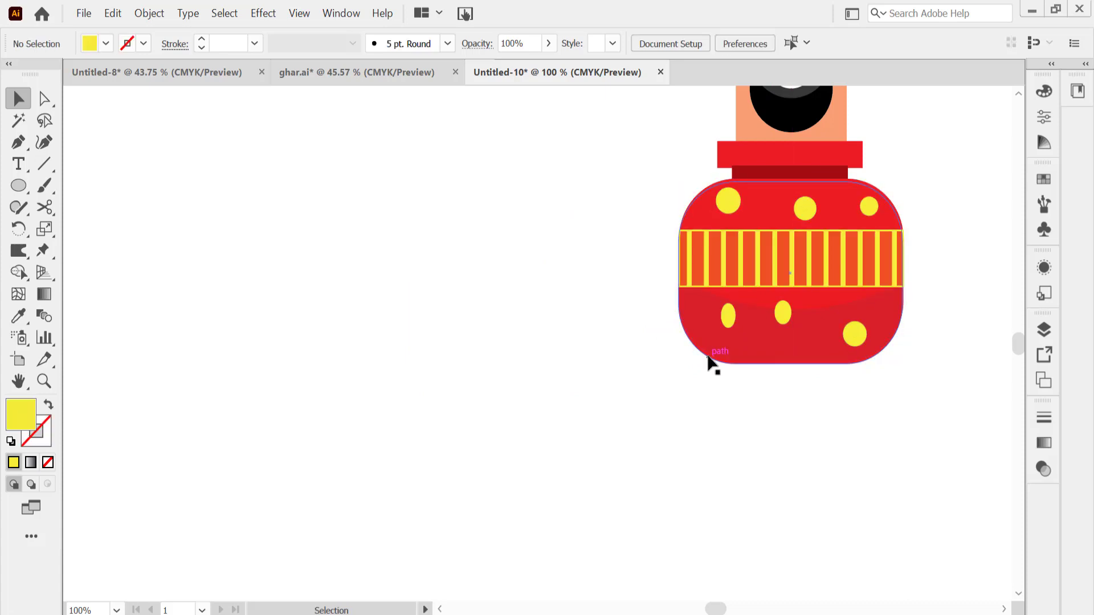
click(710, 360)
key(ctrl+0)
key(z)
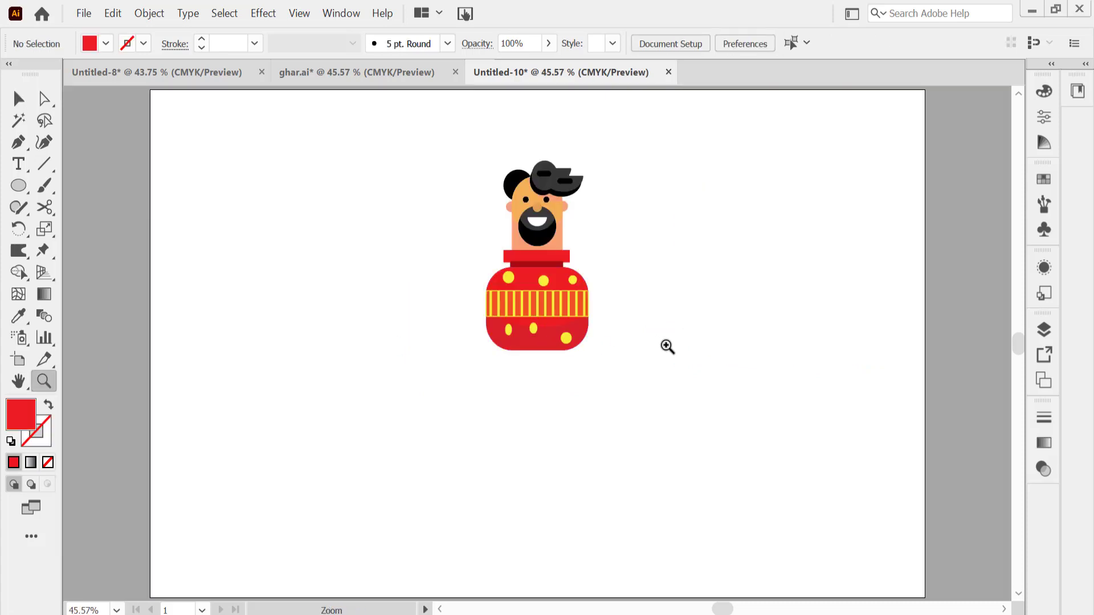
click(531, 366)
click(520, 285)
click(520, 286)
click(532, 376)
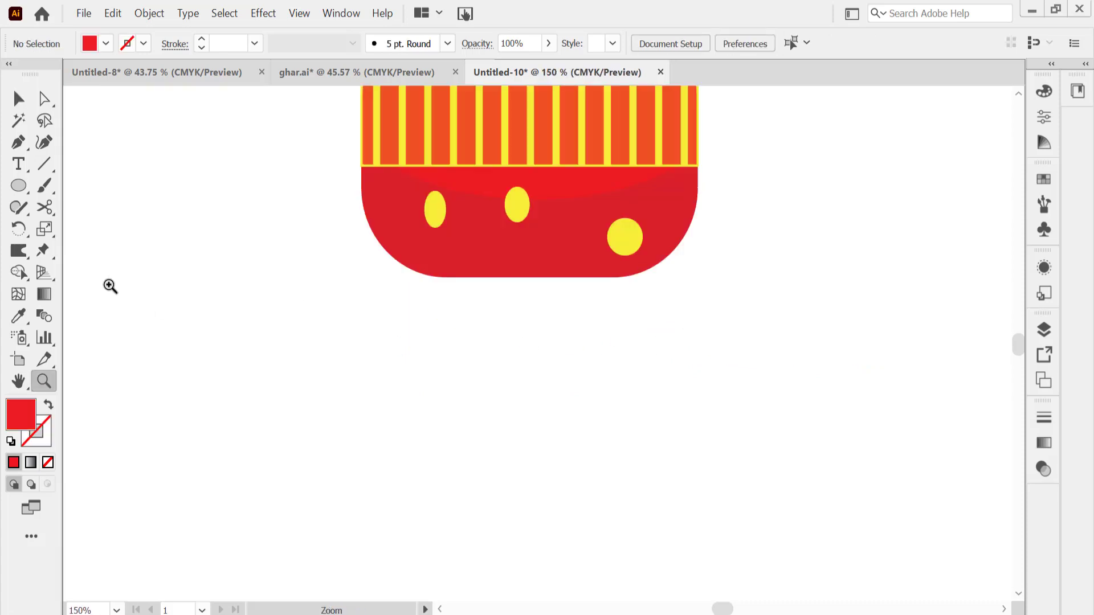
click(19, 187)
Step: Draw a rectangle band along the sweater's bottom edge filled dark green (325904)
drag(19, 188, 108, 186)
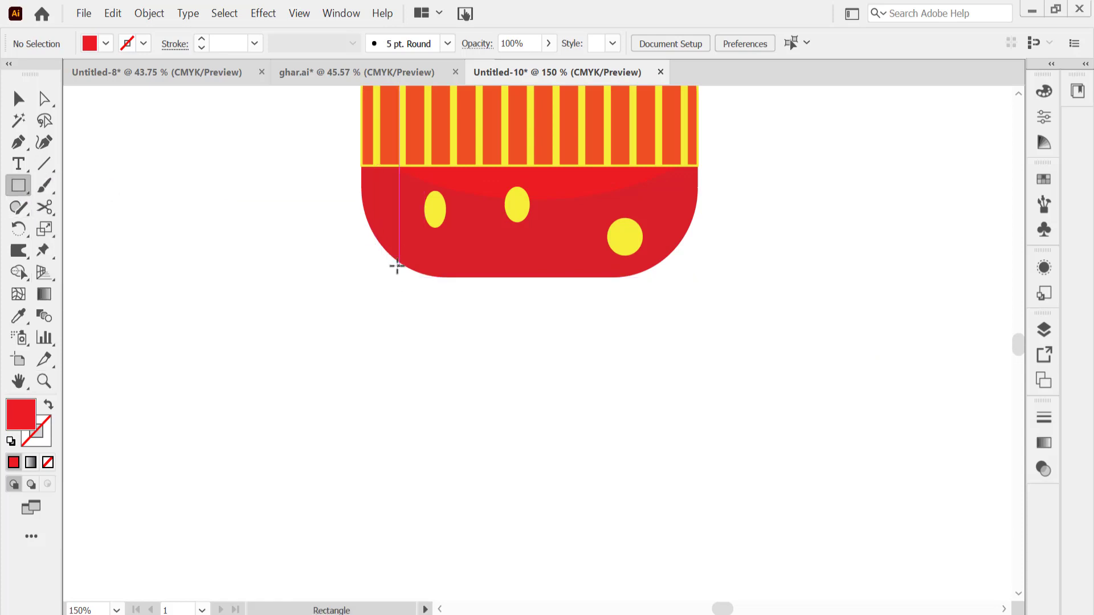
drag(414, 271, 643, 297)
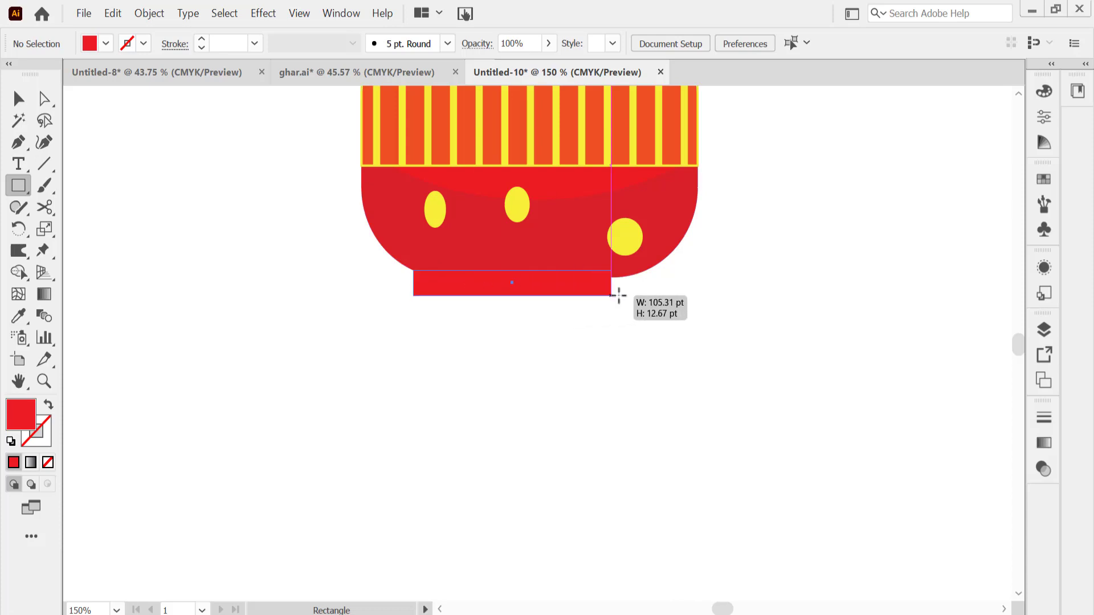
double_click(23, 422)
click(568, 343)
click(530, 345)
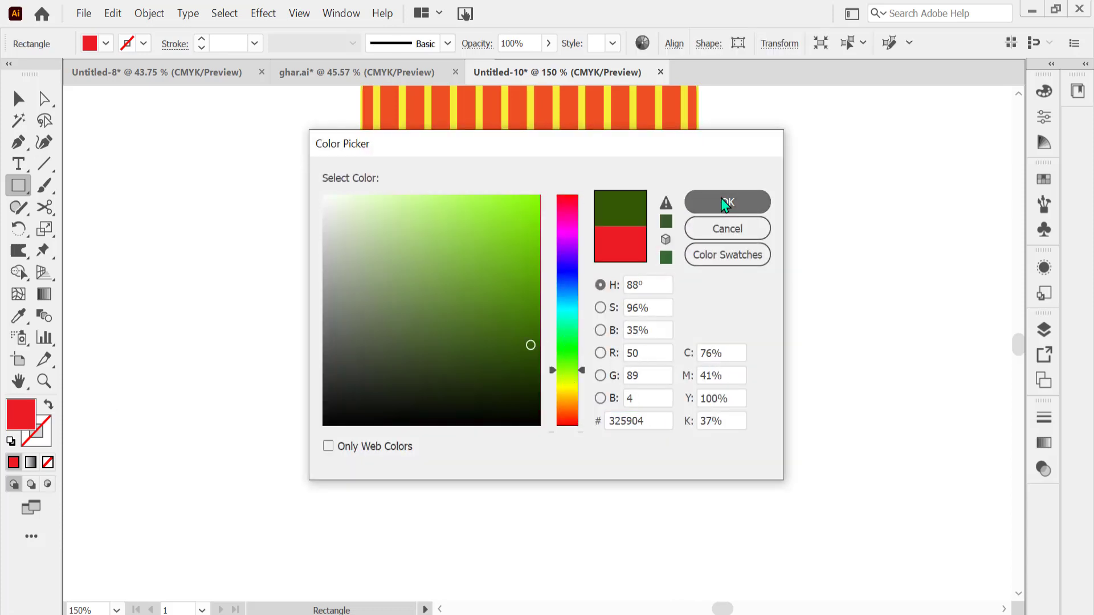
click(728, 202)
Step: Give the green band a thin dark red outline
double_click(45, 427)
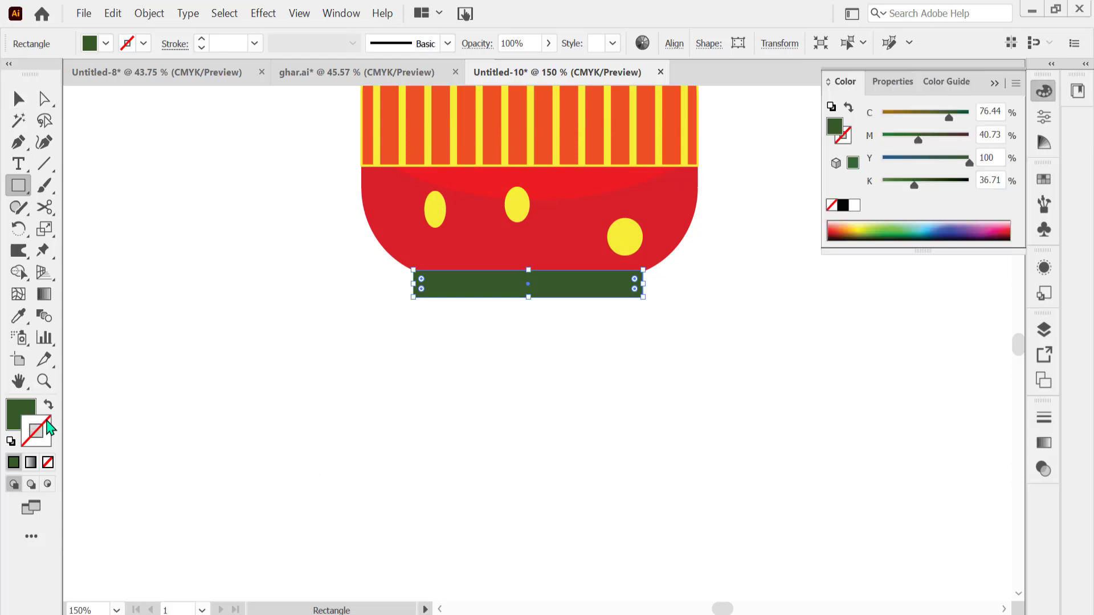
click(522, 362)
click(707, 225)
key(v)
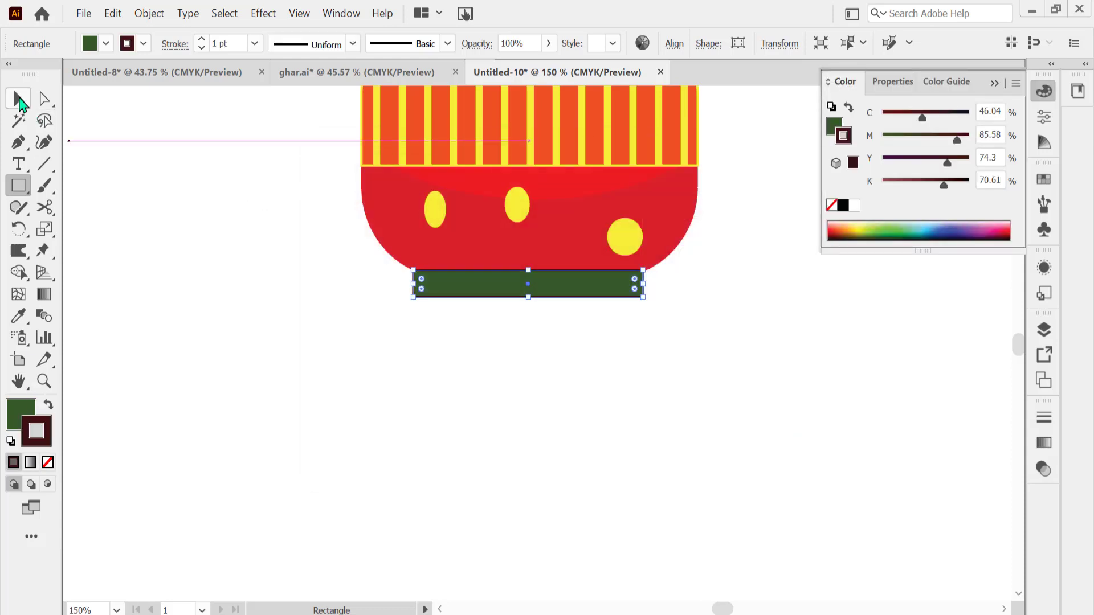
click(172, 206)
click(25, 191)
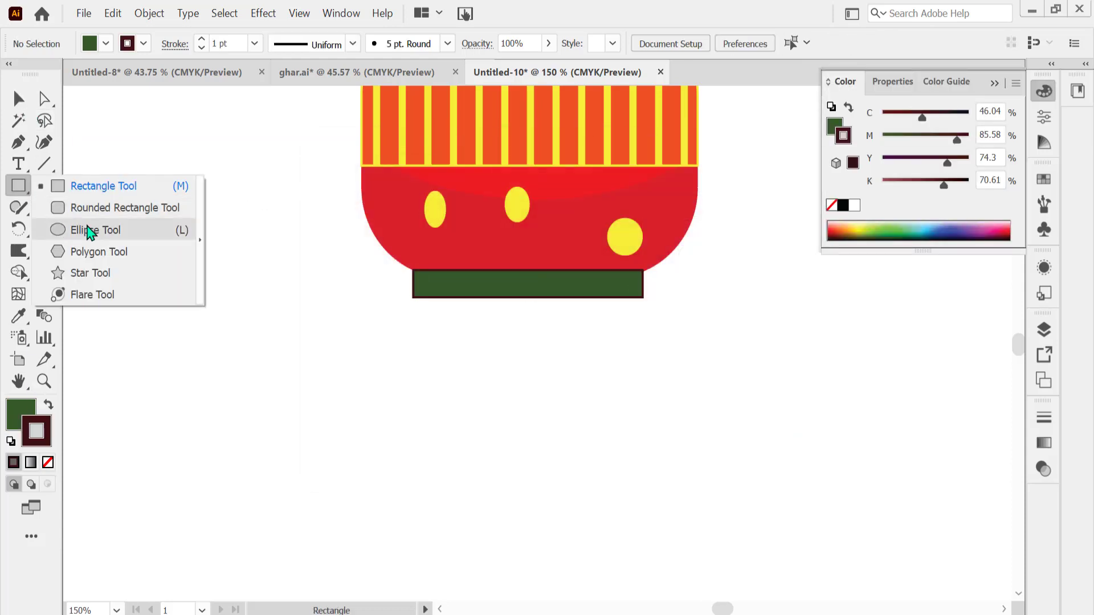
click(108, 209)
Step: Draw a tall rounded rectangle and fully round its bottom corners
mouse_move(145, 230)
mouse_down()
mouse_move(263, 366)
mouse_move(272, 407)
mouse_up()
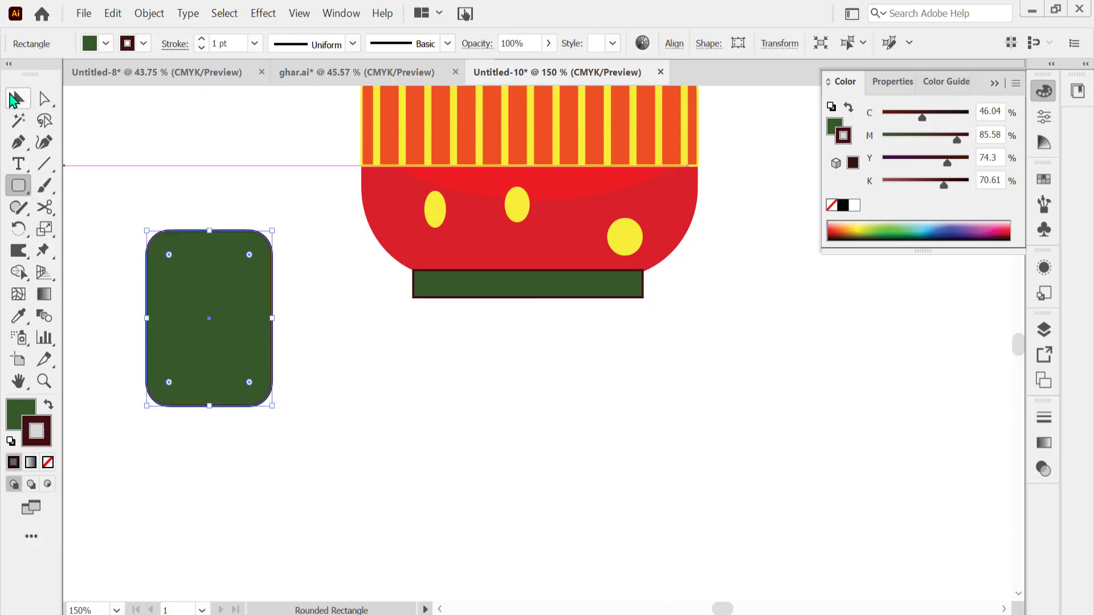
click(44, 98)
click(387, 493)
drag(387, 493, 122, 341)
drag(171, 368, 166, 203)
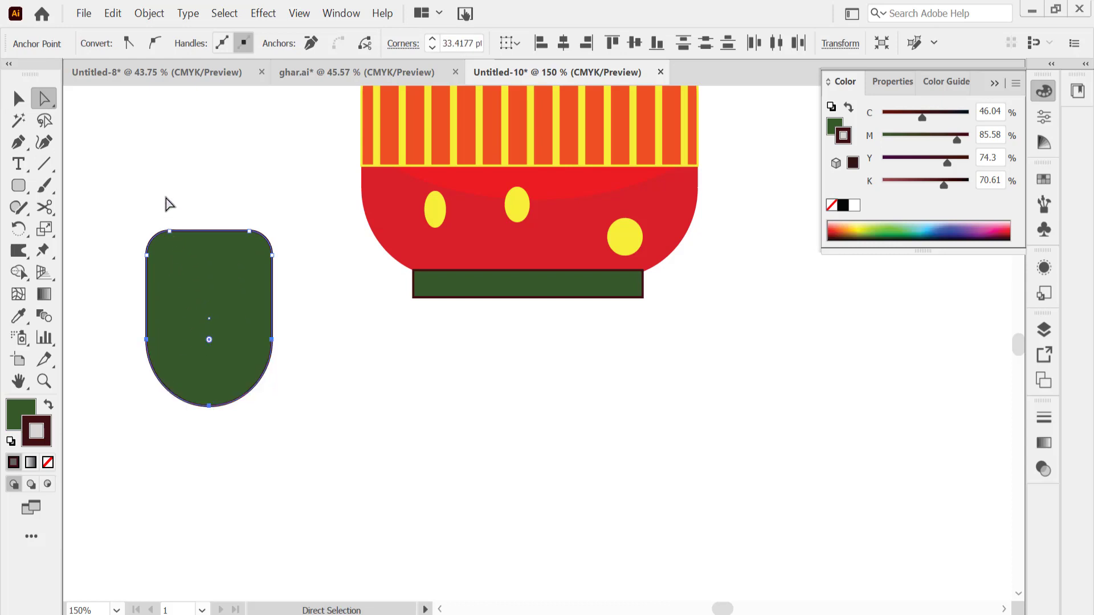
click(166, 200)
Step: Cut away the rounded shape's top half with a rectangle and Shape Builder
click(19, 188)
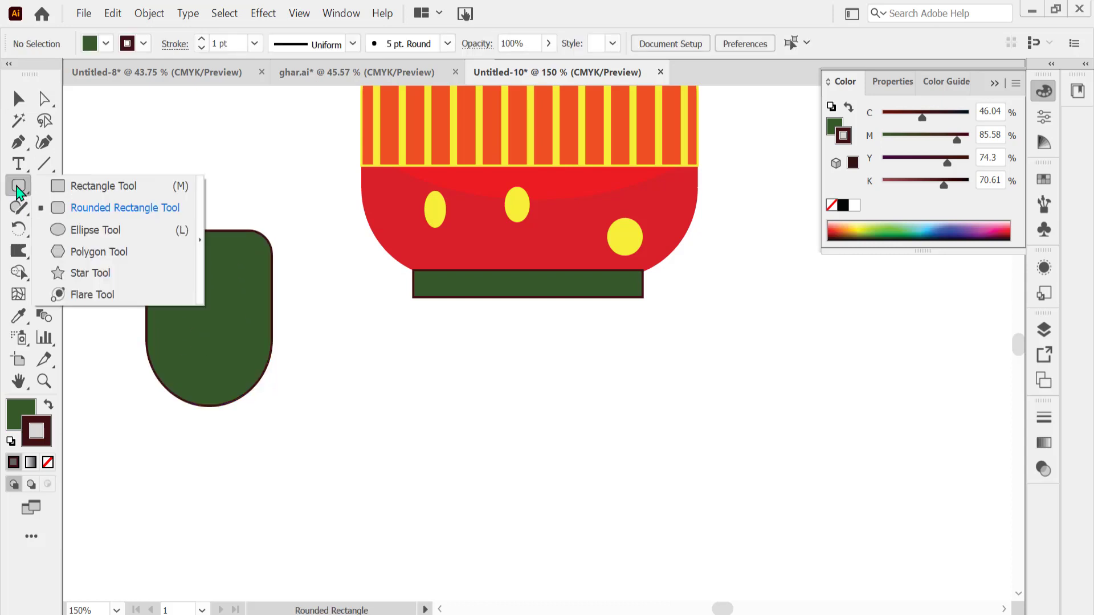
click(103, 183)
drag(124, 209, 290, 303)
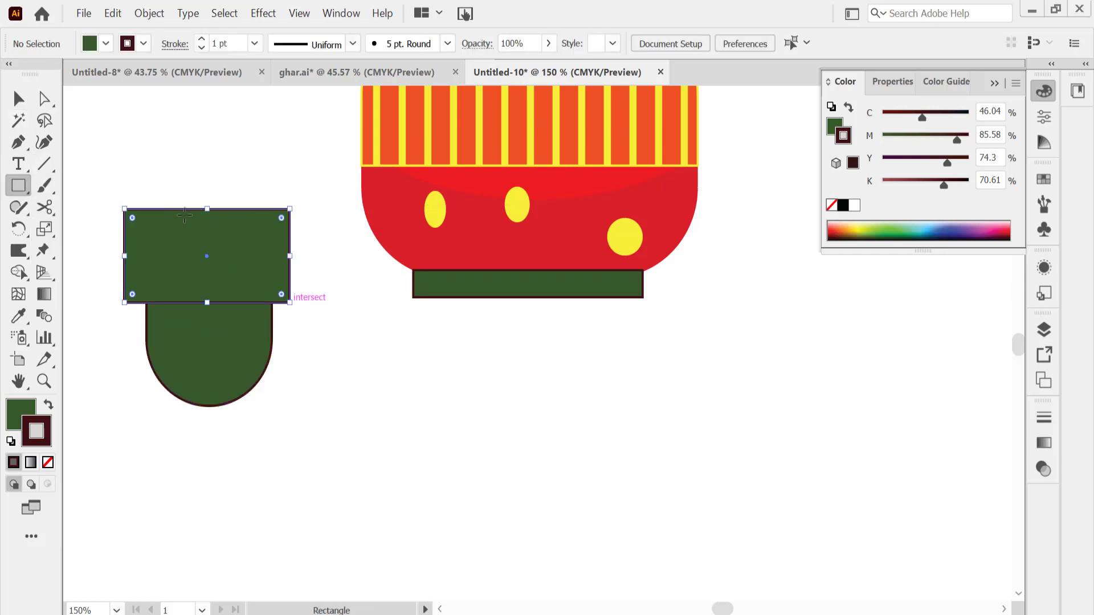
key(v)
drag(108, 146, 228, 393)
click(19, 272)
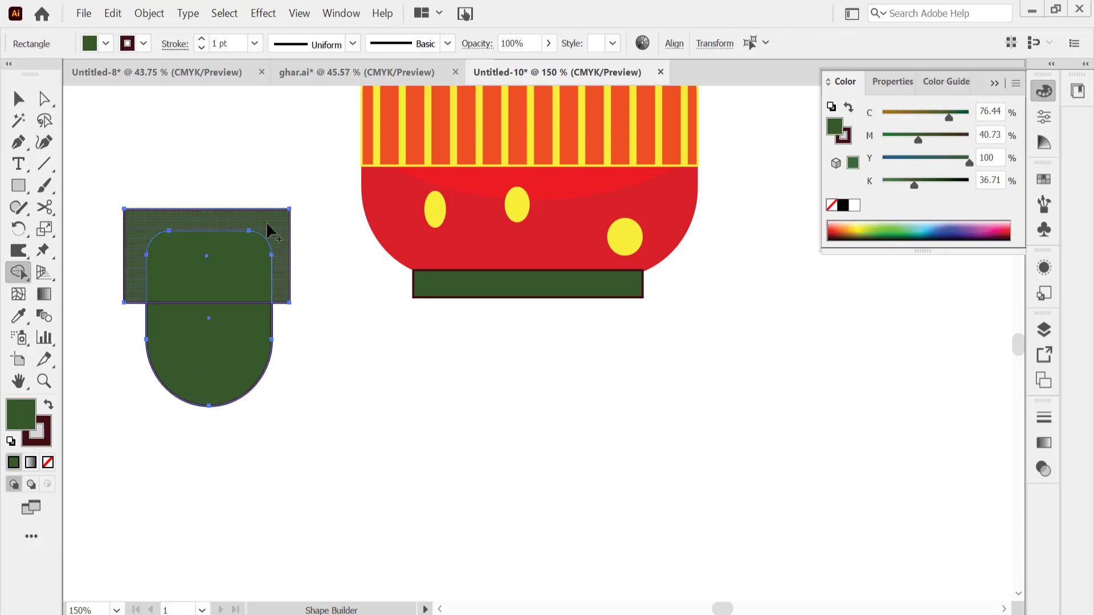
drag(268, 227, 237, 276)
key(v)
click(139, 220)
Step: Fill the half-round shape blue-purple with no outline
click(199, 334)
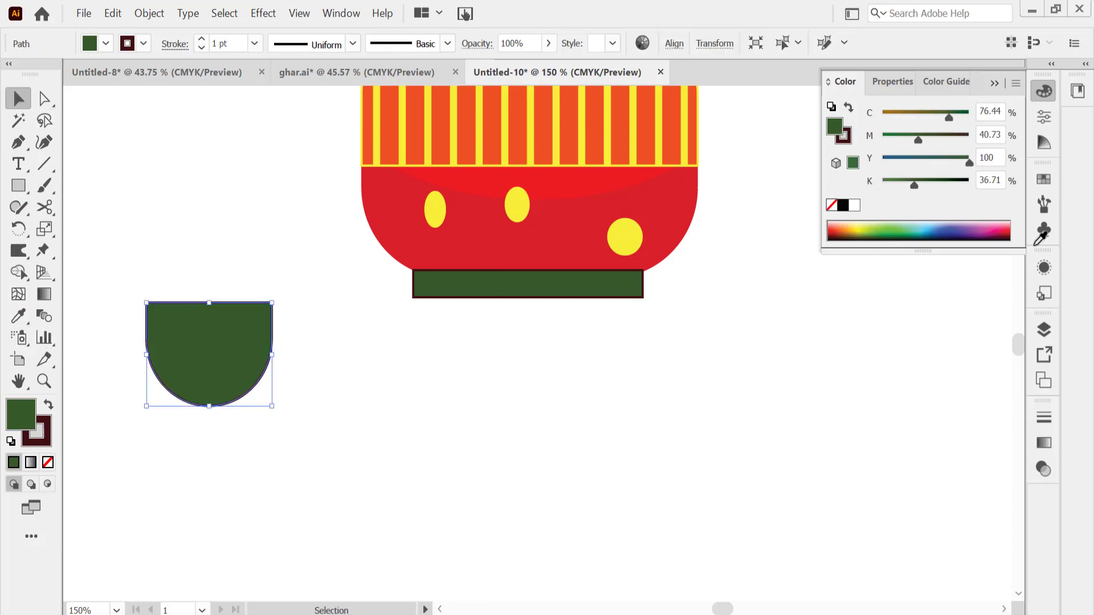
click(959, 230)
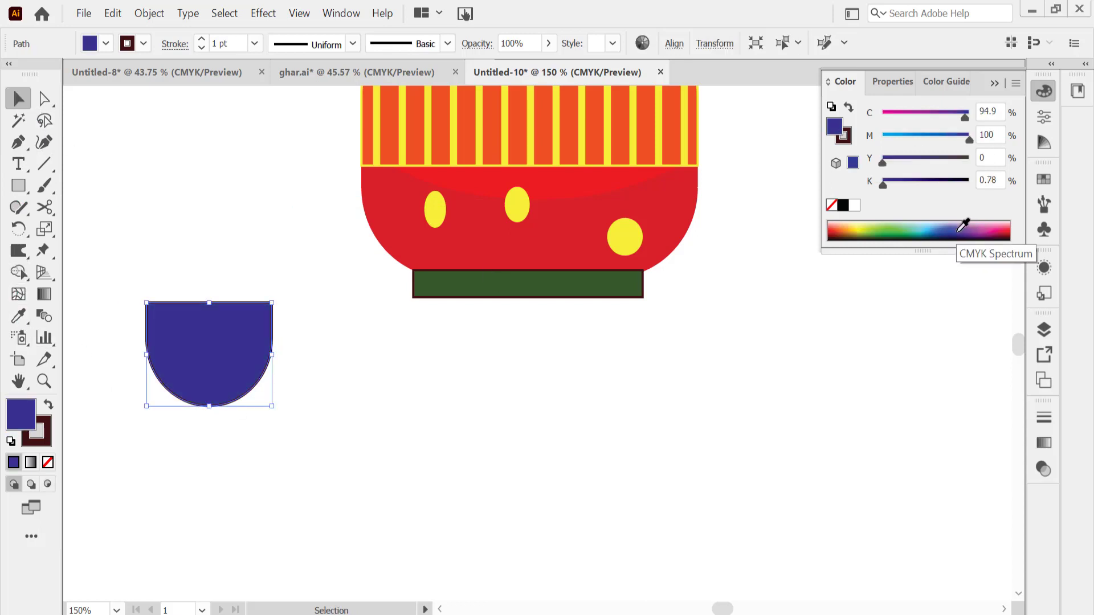
click(46, 437)
click(48, 462)
Step: Place the blue half-round under the green band at its width and send it behind
drag(196, 398, 504, 395)
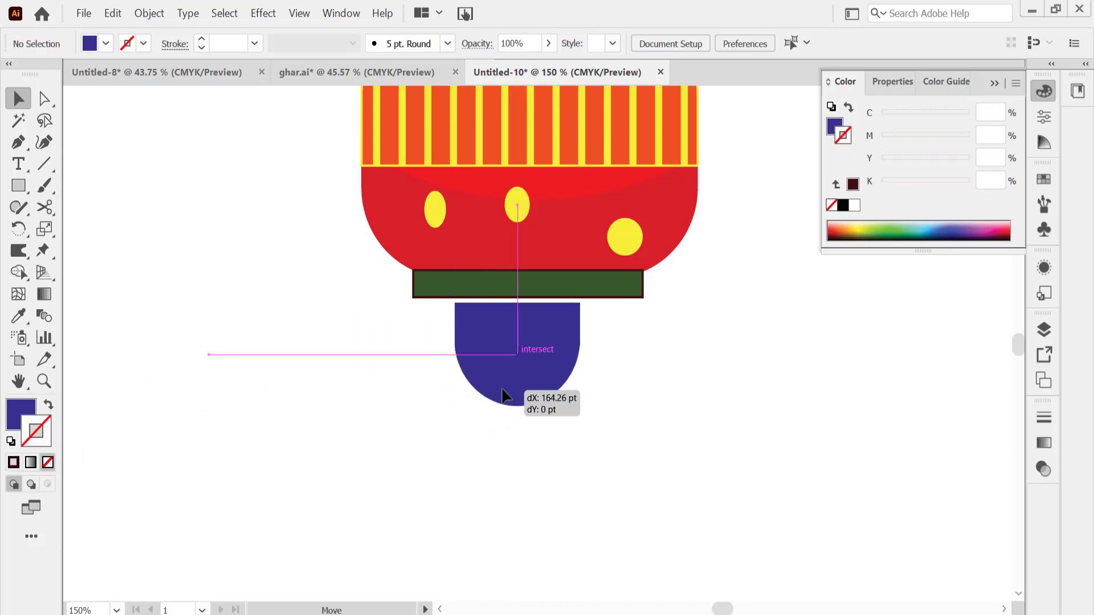
drag(455, 354, 417, 354)
drag(579, 354, 644, 349)
drag(536, 350, 526, 340)
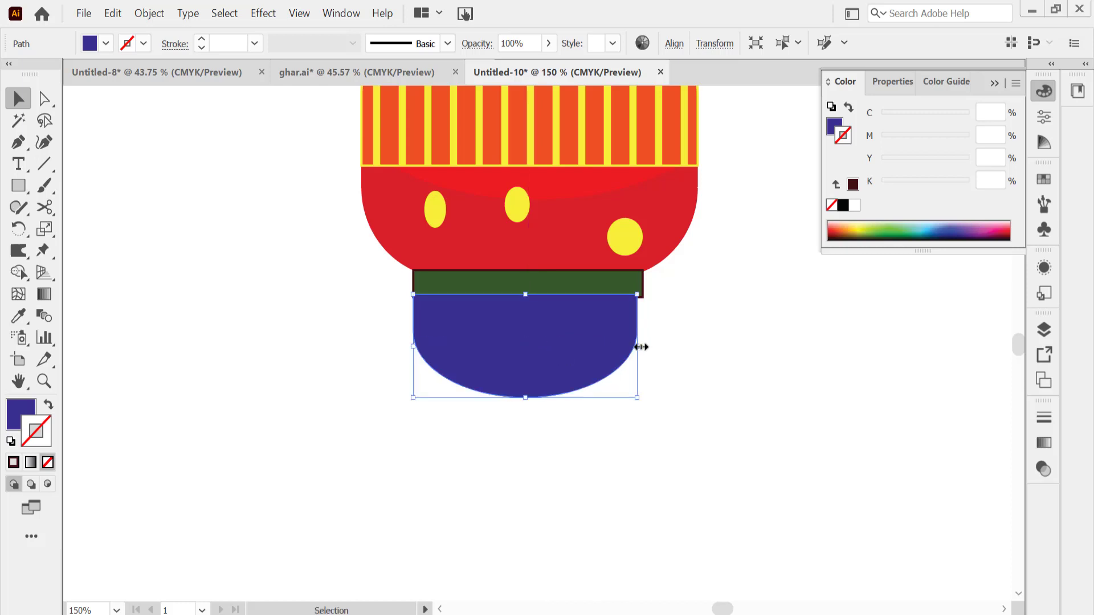
drag(639, 346, 643, 347)
right_click(577, 340)
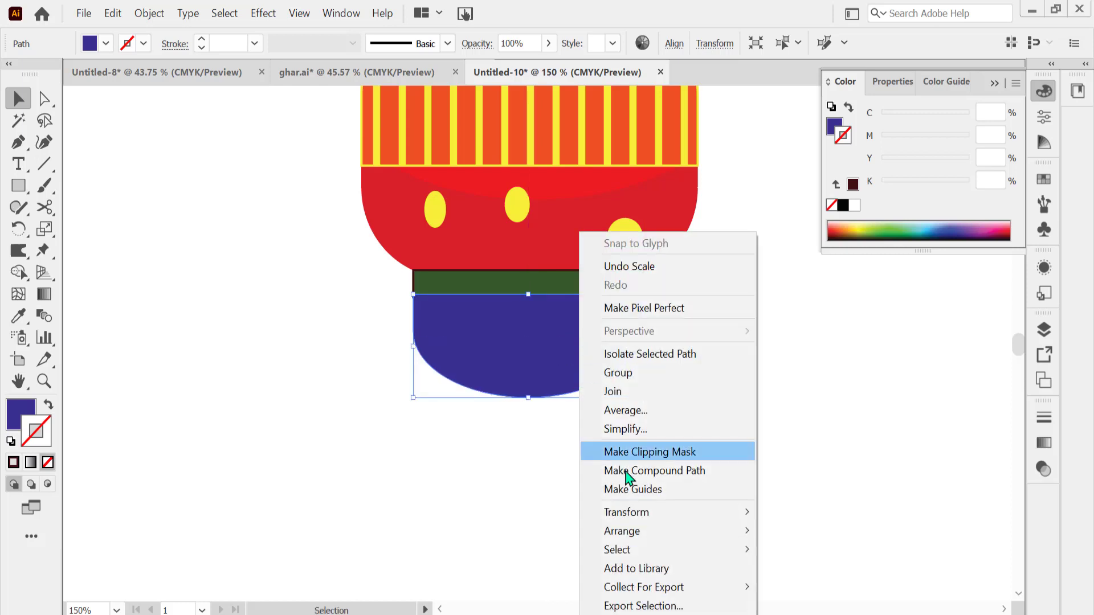
click(484, 578)
click(326, 480)
Step: Draw a tall blue strip left of the character, duplicate it slightly right, and remove outlines
key(ctrl+0)
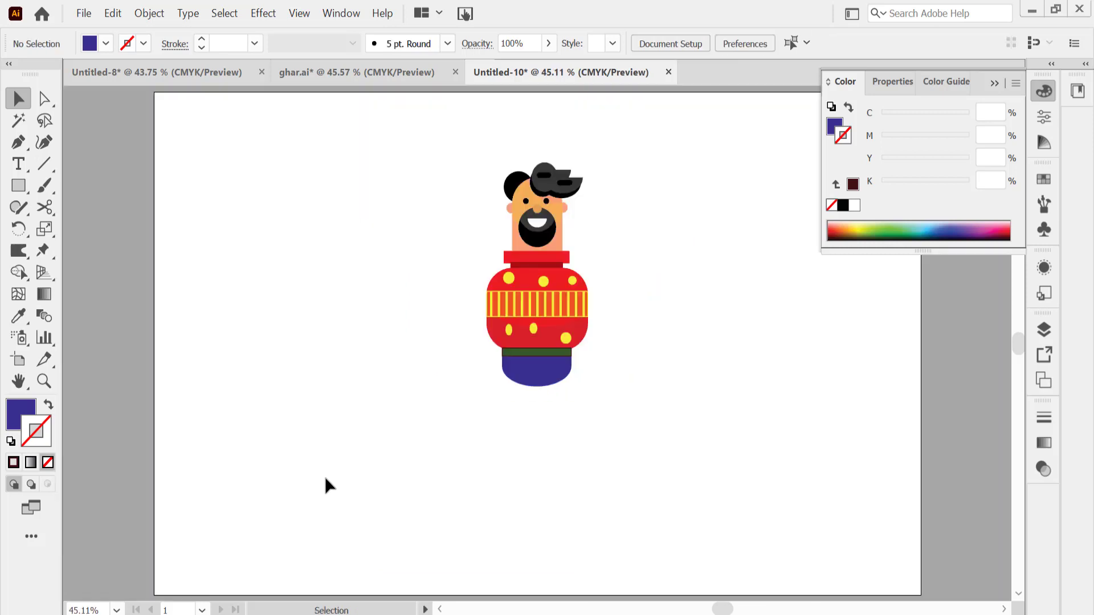
click(18, 186)
drag(199, 194, 235, 506)
click(19, 98)
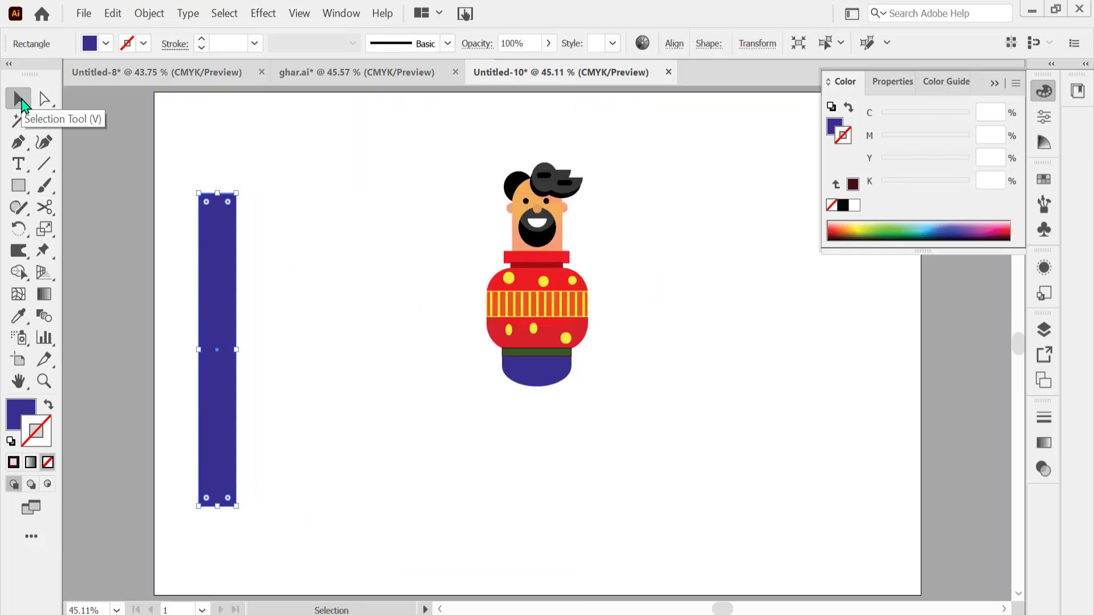
drag(220, 317, 237, 320)
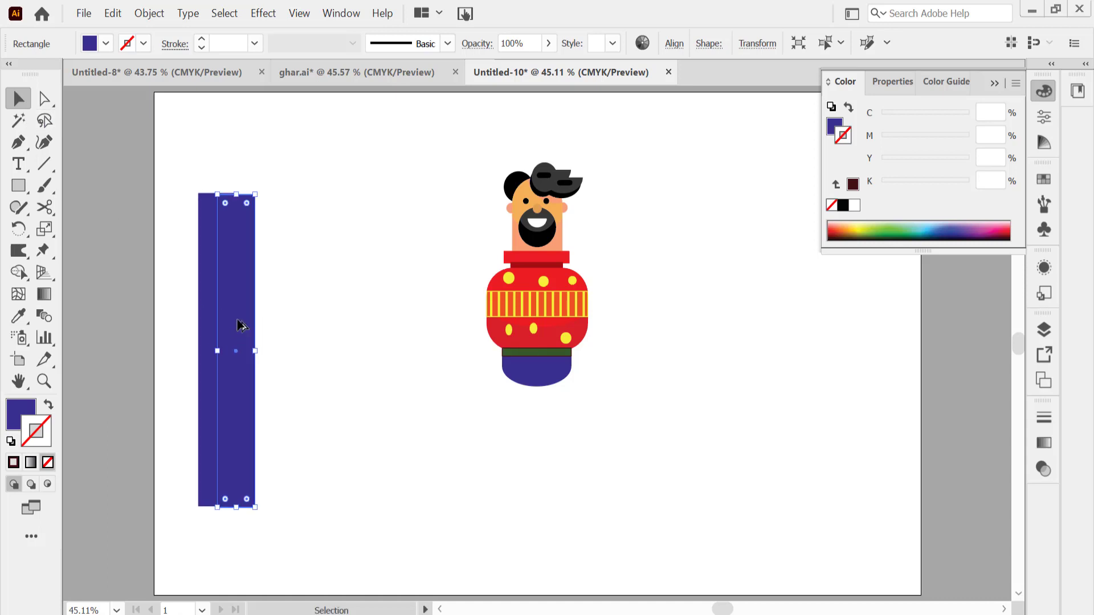
click(965, 226)
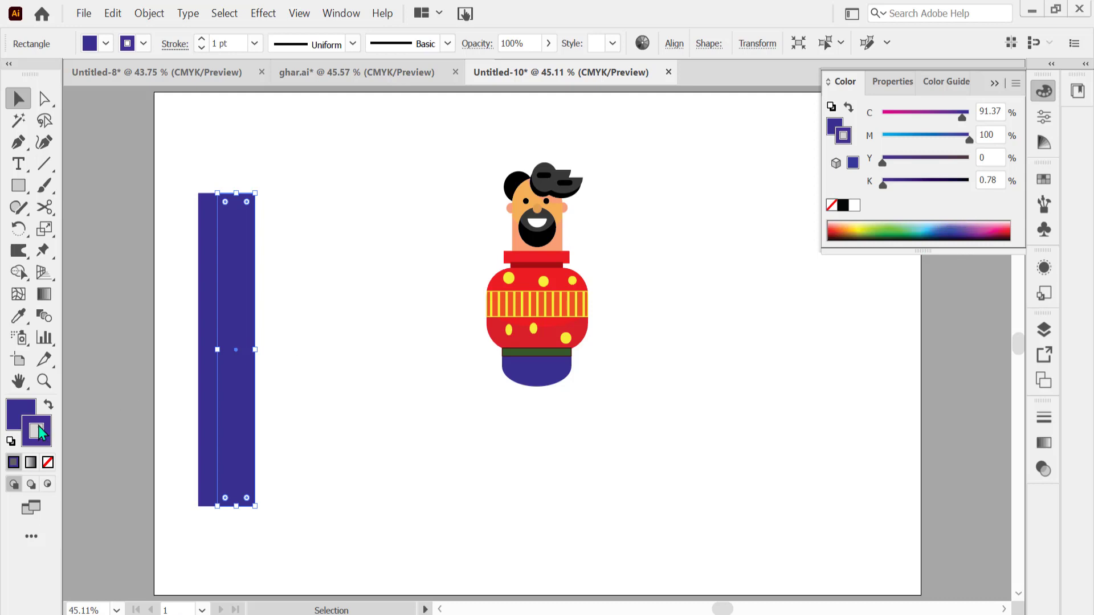
click(48, 463)
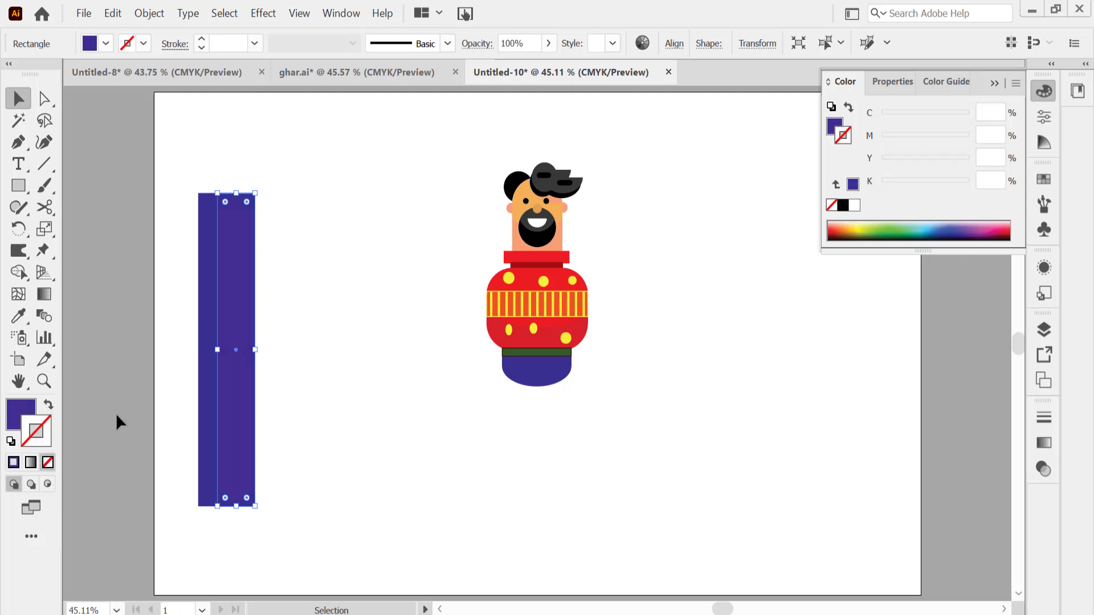
Step: Recolour the right-hand duplicate strip a lighter purple
click(115, 420)
click(239, 245)
click(835, 130)
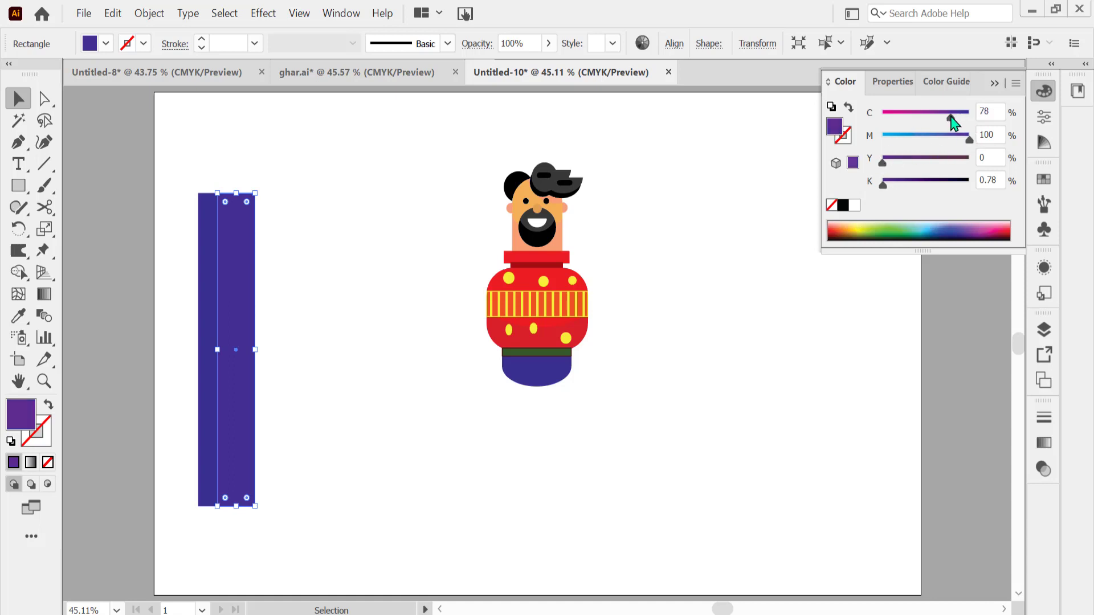
click(467, 203)
Step: Trim the purple strip's overhang with Shape Builder, leaving a two-tone leg bar
drag(165, 180, 336, 371)
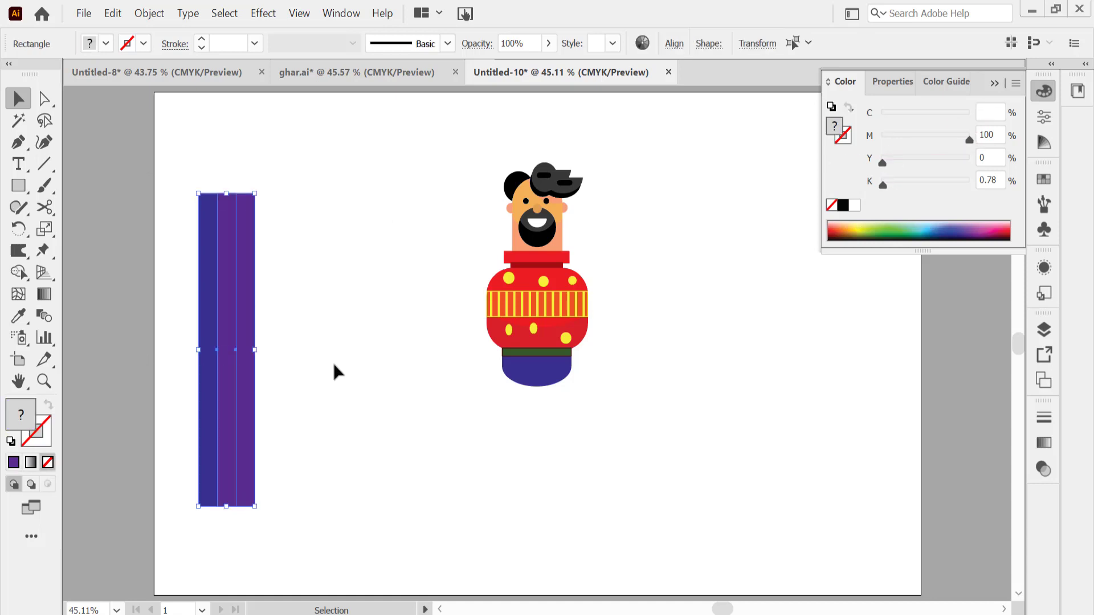
click(17, 273)
alt+click(250, 350)
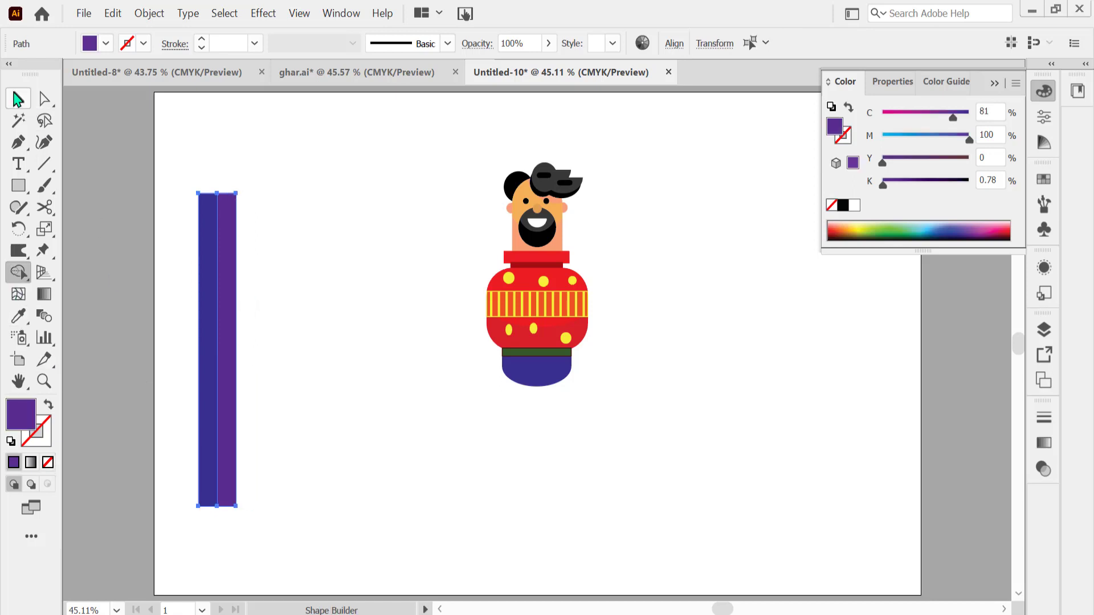
key(v)
click(159, 196)
drag(158, 195, 251, 262)
Step: Draw an oval left of the character and fill it black
click(177, 256)
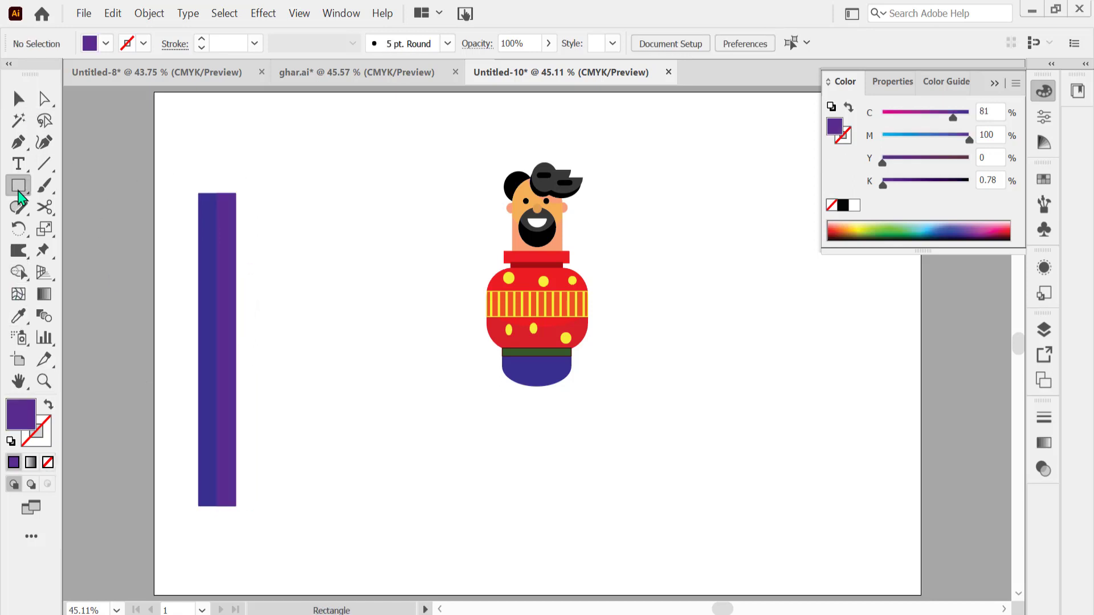
drag(18, 185, 72, 229)
drag(355, 248, 410, 294)
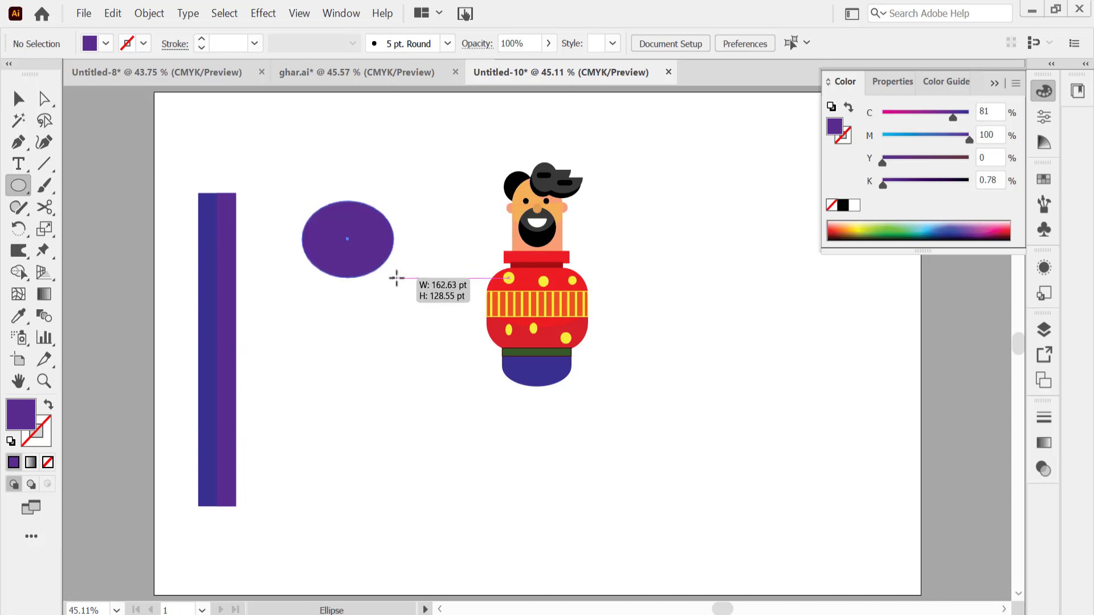
drag(883, 185, 969, 185)
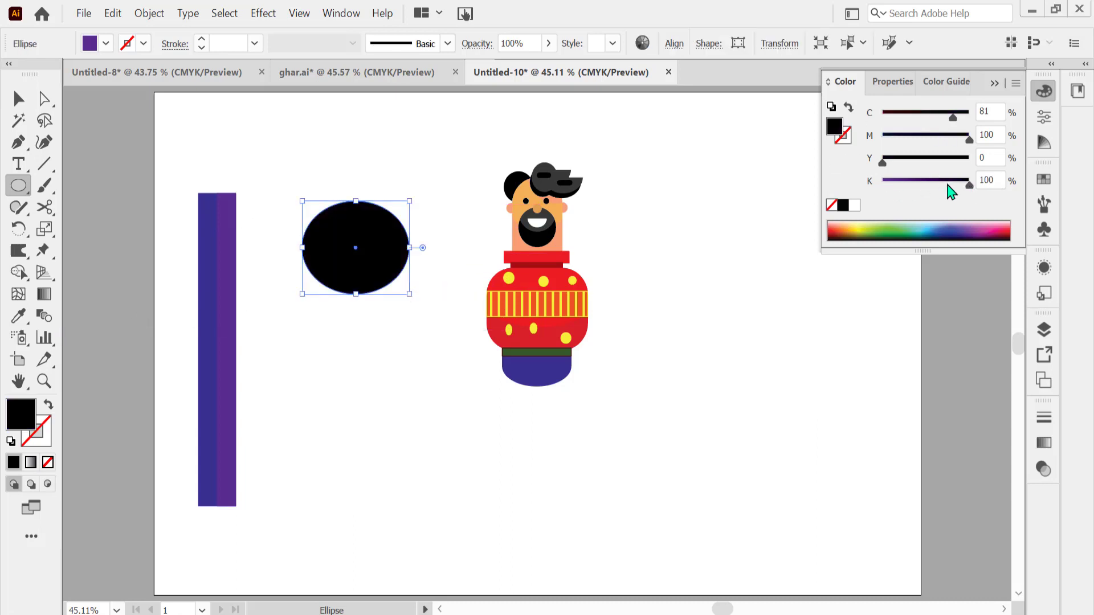
Step: Cut off the oval's lower half with a rectangle and Shape Builder
drag(18, 185, 71, 184)
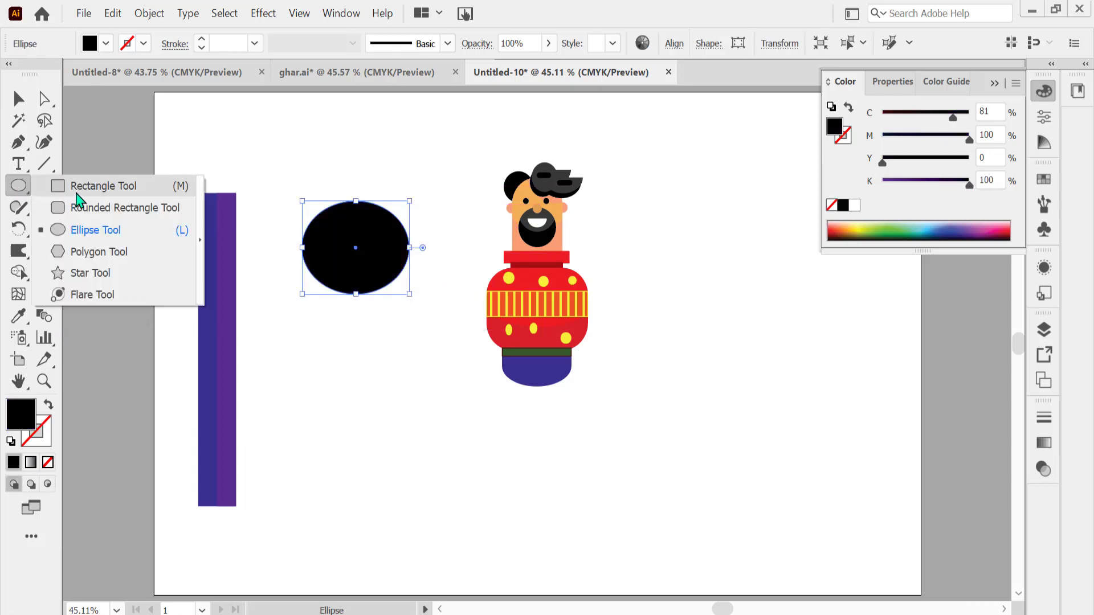
mouse_move(283, 248)
mouse_down()
mouse_move(410, 285)
mouse_move(429, 310)
mouse_up()
key(v)
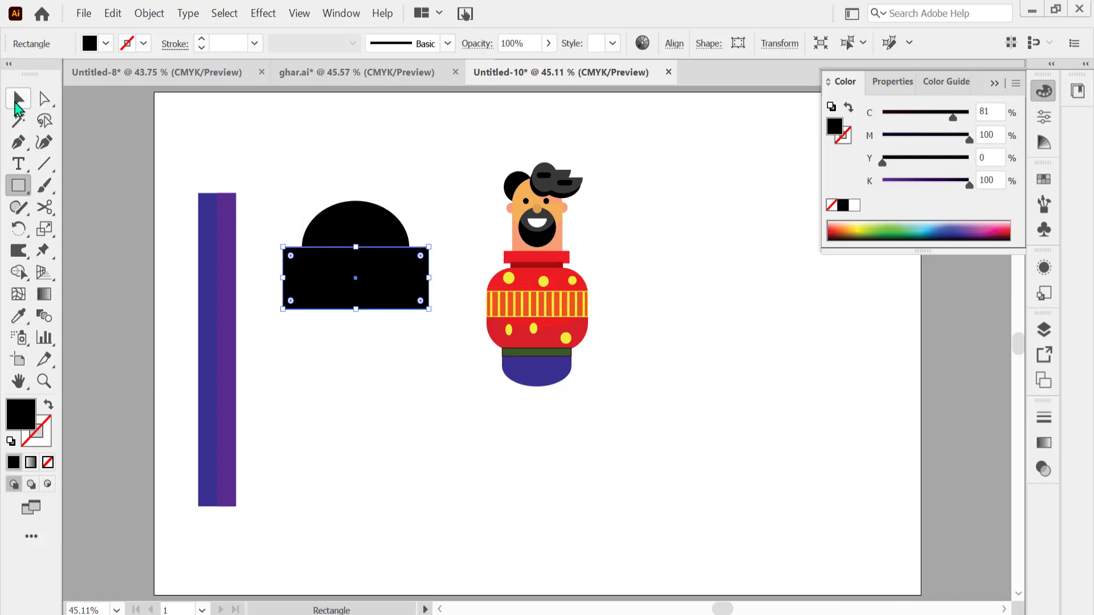
click(19, 272)
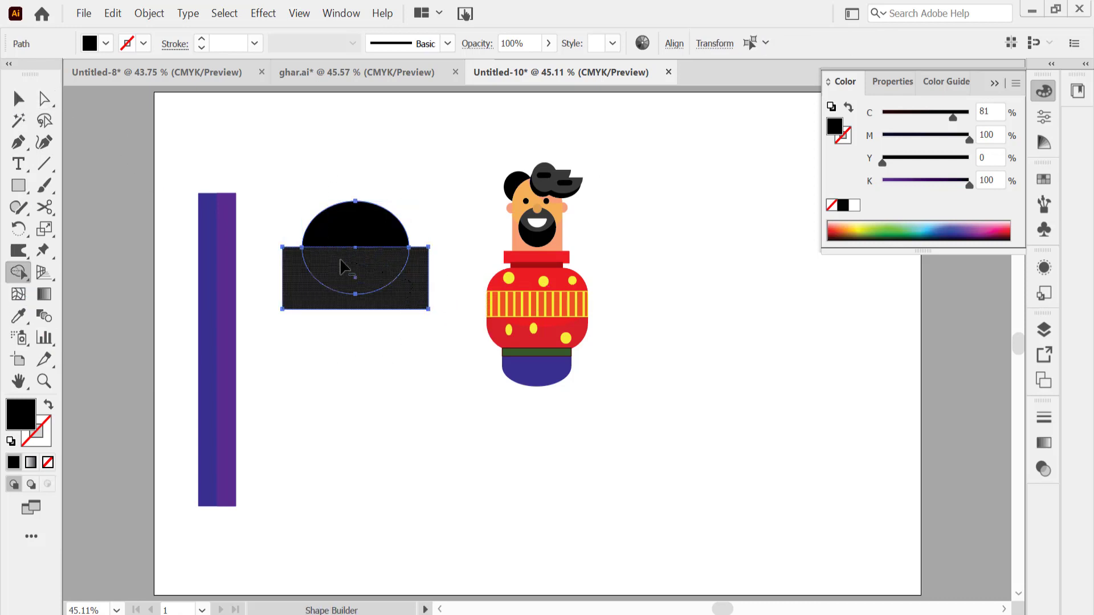
alt+click(410, 301)
key(v)
Step: Shrink the black half-circle to shoe size and place it at the leg bar's base
drag(319, 239, 170, 494)
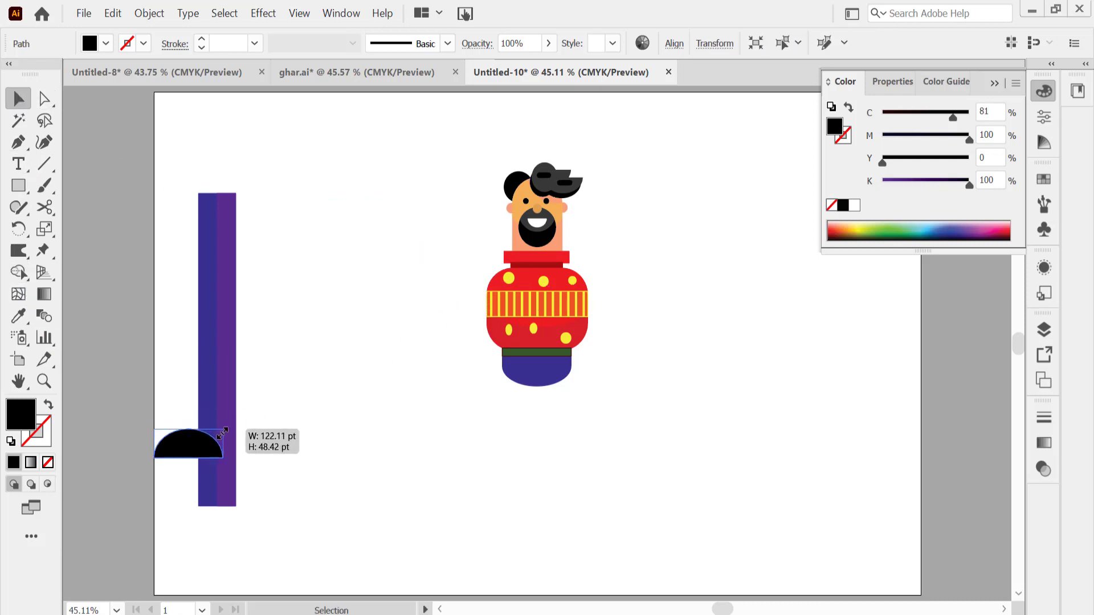
mouse_move(256, 414)
mouse_down()
mouse_move(208, 425)
mouse_move(188, 483)
mouse_move(196, 492)
mouse_up()
click(233, 528)
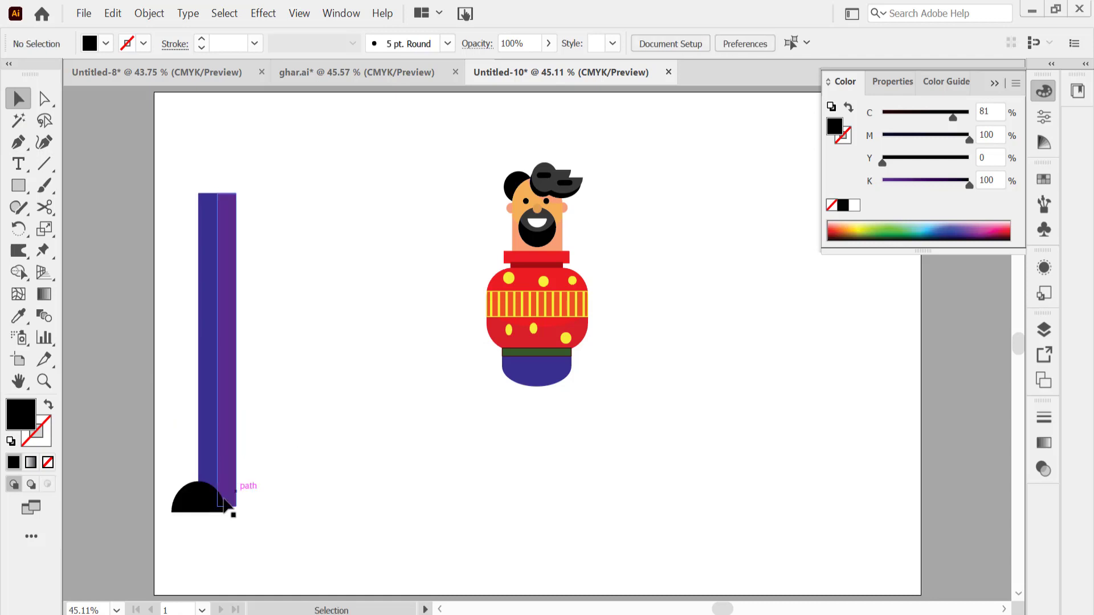
click(233, 456)
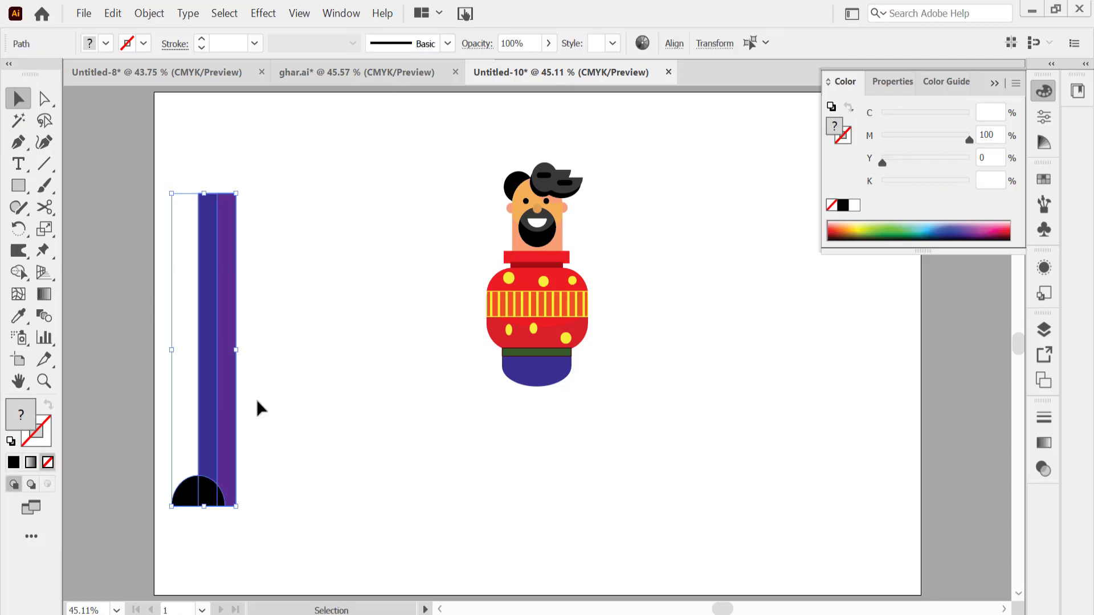
Step: Narrow and shorten the purple leg, place it under the sweater, and send it backward
drag(235, 194, 215, 269)
mouse_move(212, 406)
mouse_down()
mouse_move(439, 440)
mouse_move(411, 353)
mouse_up()
drag(387, 246, 388, 316)
drag(411, 441, 516, 471)
right_click(516, 471)
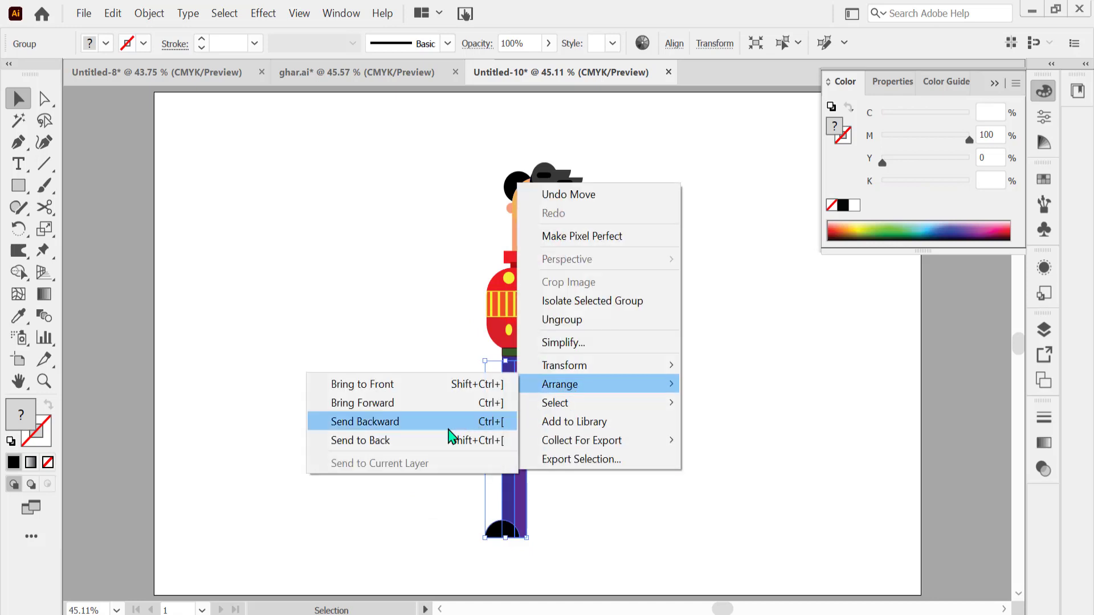
click(452, 433)
click(345, 371)
Step: Reflect a copy of the leg beside the first, then draw a tall bar at left
right_click(505, 464)
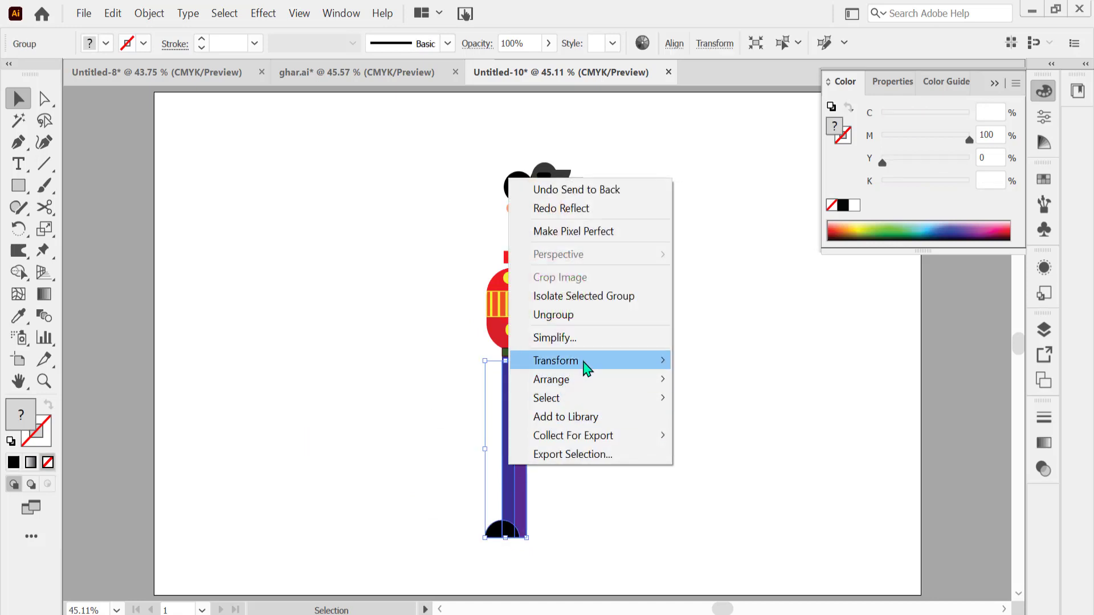
click(349, 422)
click(456, 434)
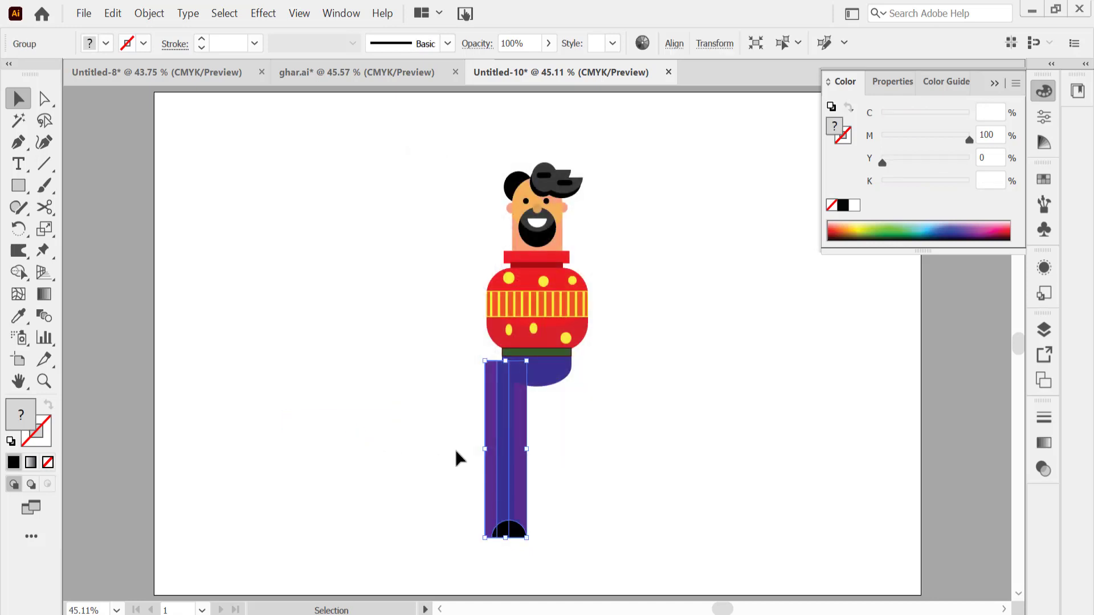
drag(489, 478, 551, 473)
click(625, 447)
click(563, 478)
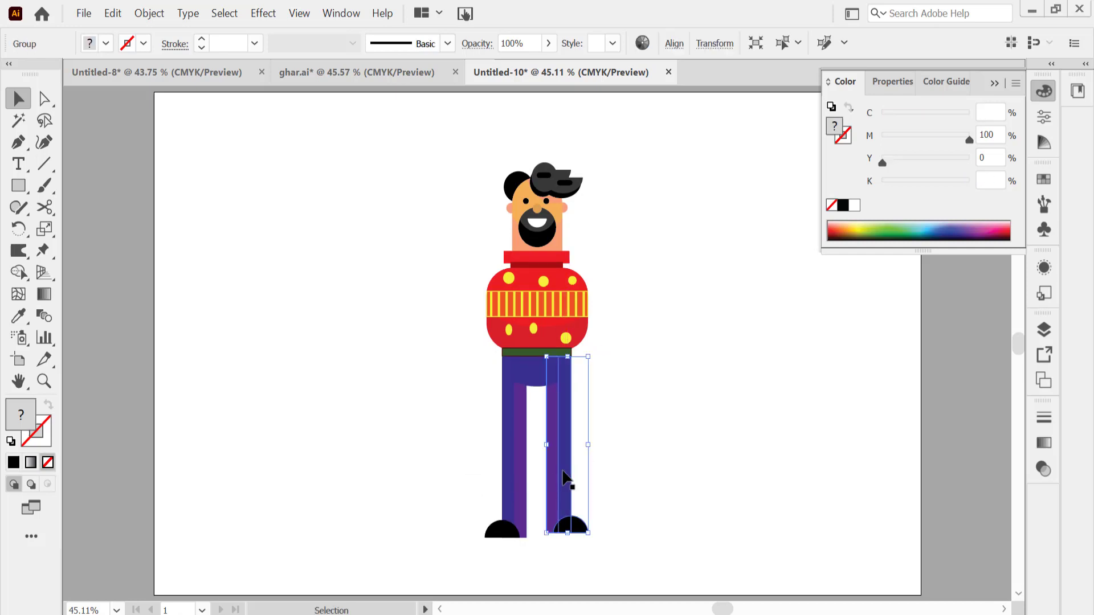
click(635, 433)
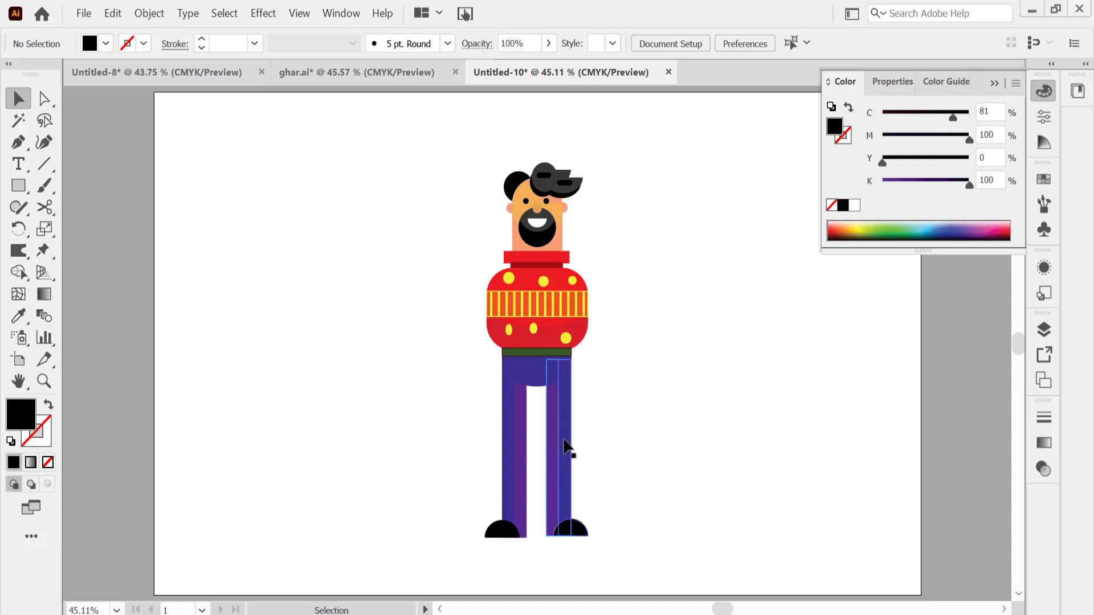
click(566, 447)
click(630, 415)
key(m)
mouse_move(245, 188)
mouse_down()
mouse_move(300, 337)
mouse_move(273, 374)
mouse_move(272, 360)
mouse_up()
Step: Fill the tall bar with the sweater's red and zoom in on it
key(i)
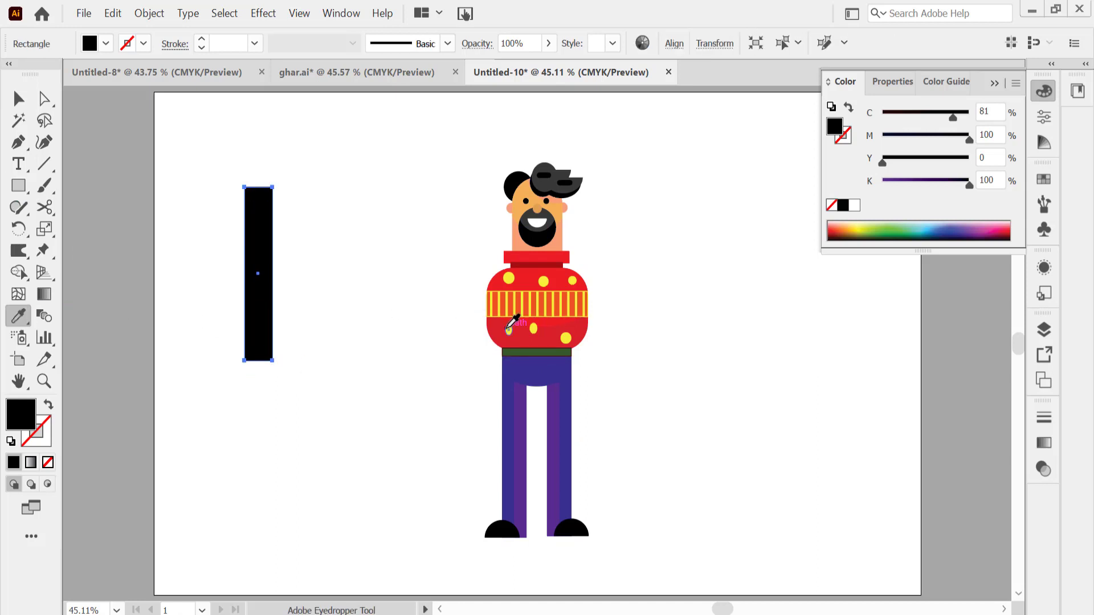
click(505, 336)
click(10, 104)
click(128, 231)
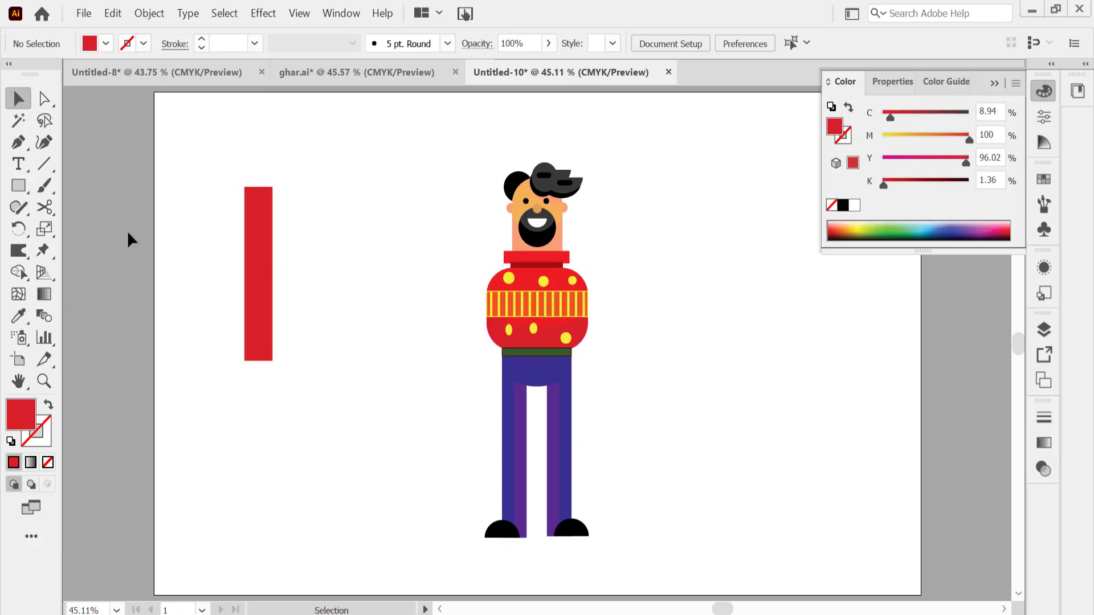
click(44, 381)
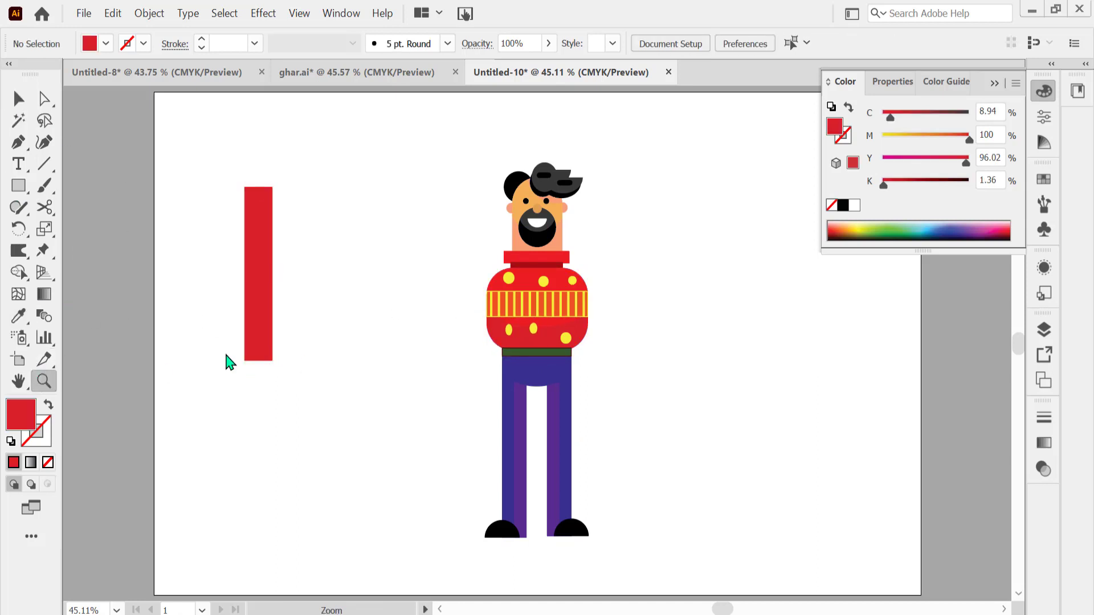
click(276, 286)
click(548, 345)
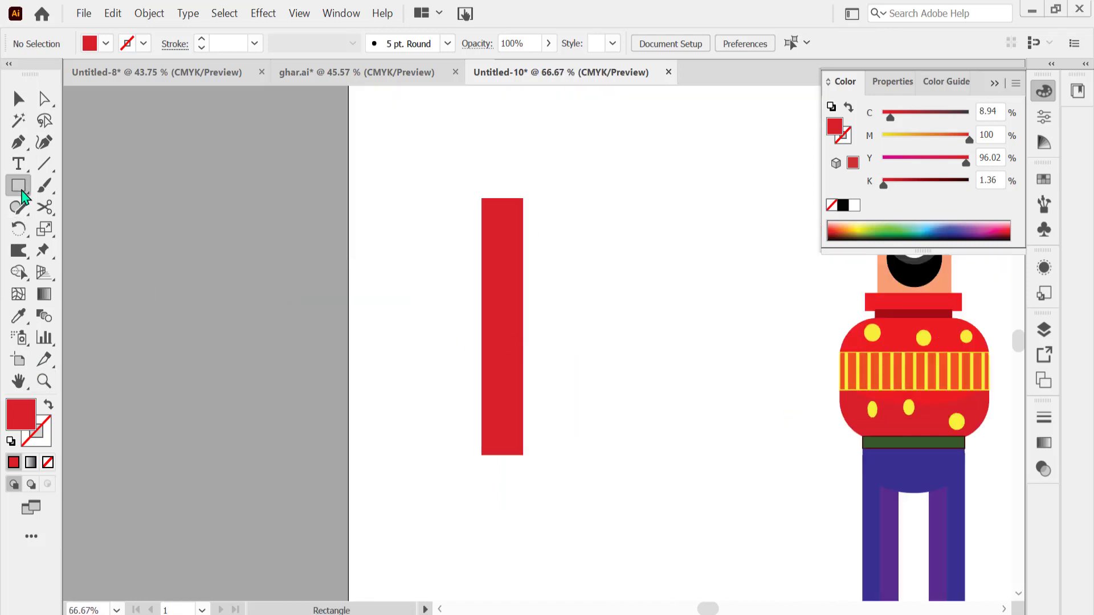
Step: Add three yellow ellipse dots to the red sleeve and adjust their positions
drag(19, 185, 103, 229)
click(875, 330)
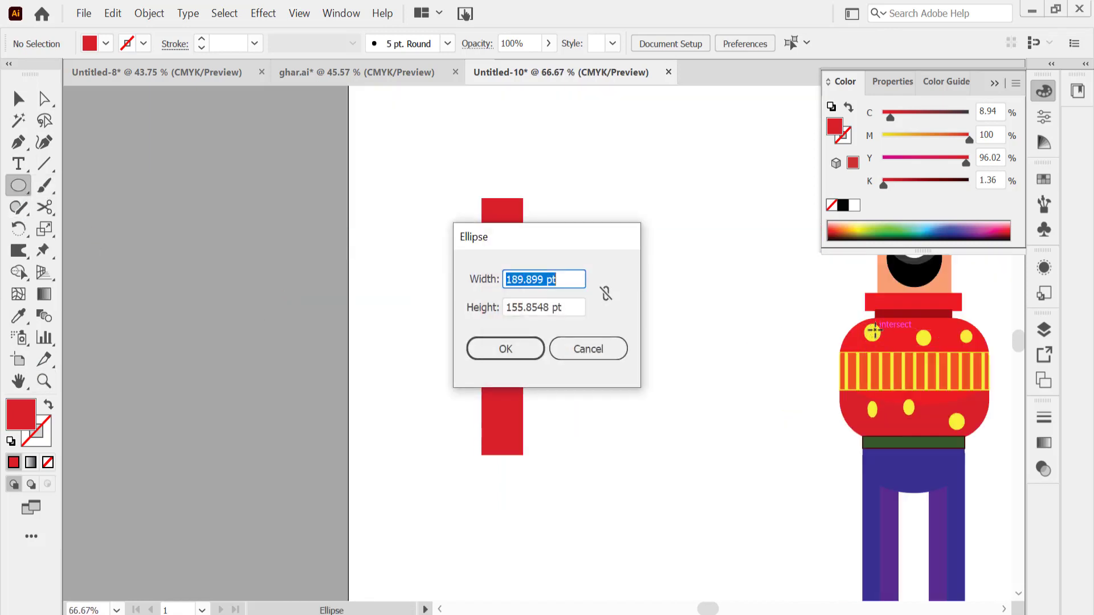
click(595, 352)
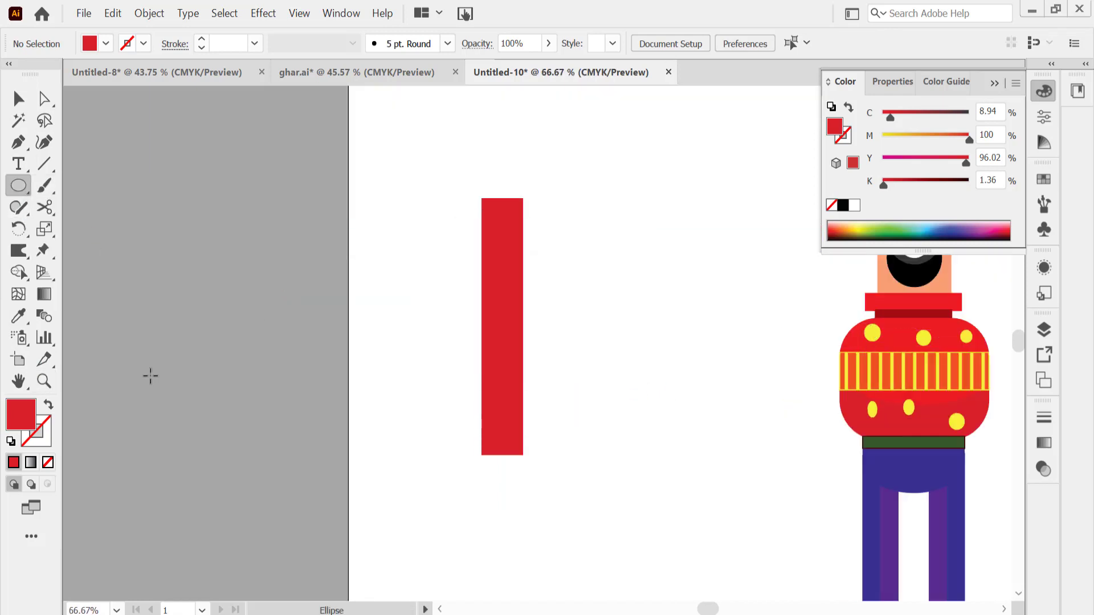
click(19, 317)
click(872, 334)
click(19, 185)
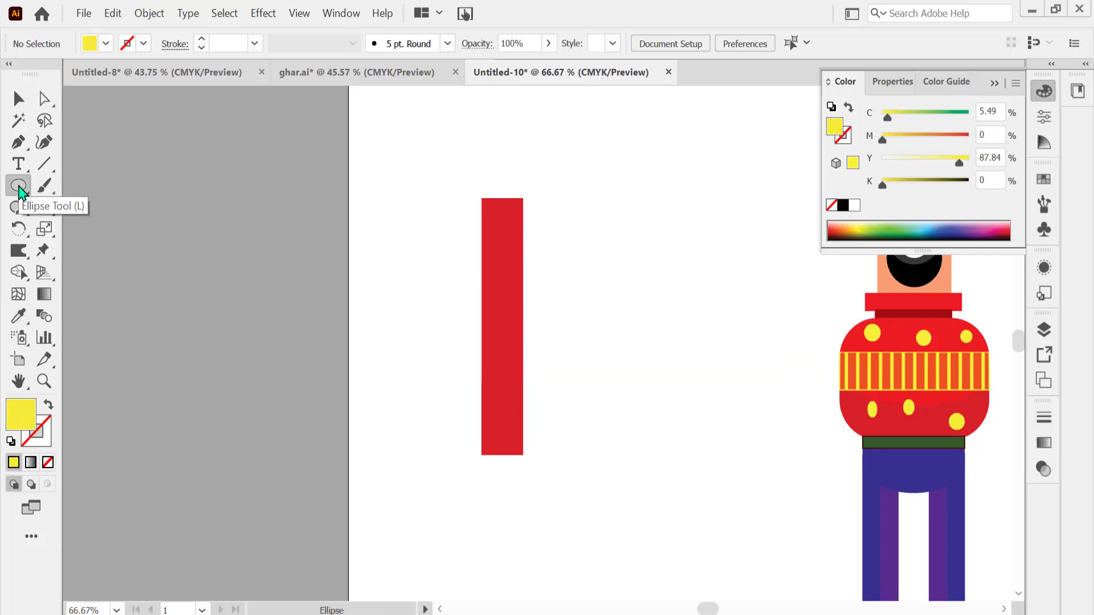
mouse_move(488, 215)
mouse_down()
mouse_move(499, 246)
mouse_move(495, 237)
mouse_up()
drag(506, 259, 517, 287)
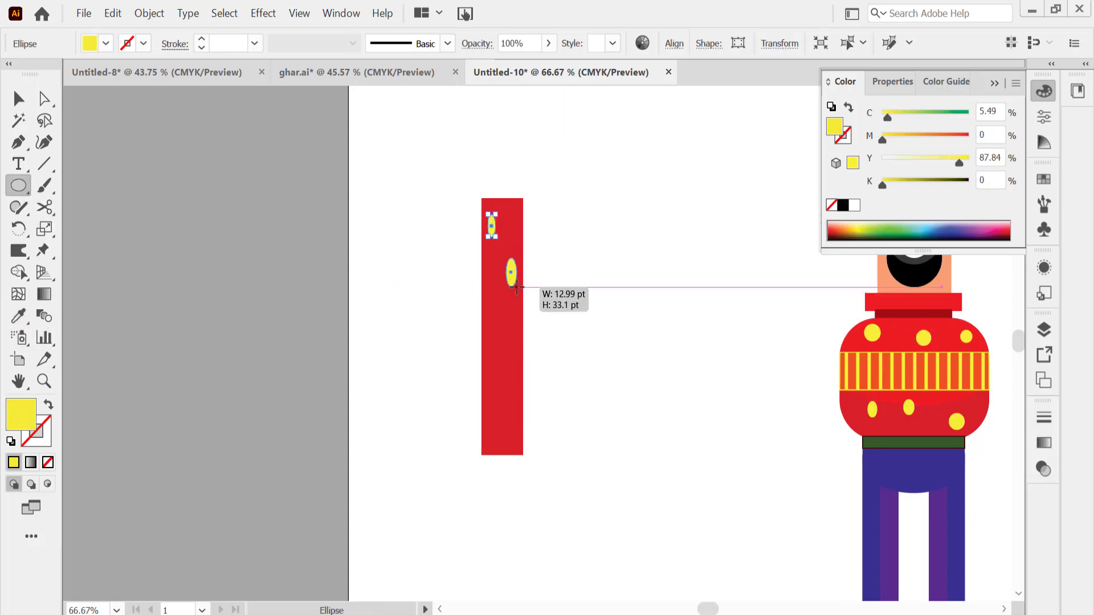
drag(490, 336, 522, 405)
click(19, 98)
click(205, 197)
drag(495, 350, 495, 323)
drag(517, 395, 508, 377)
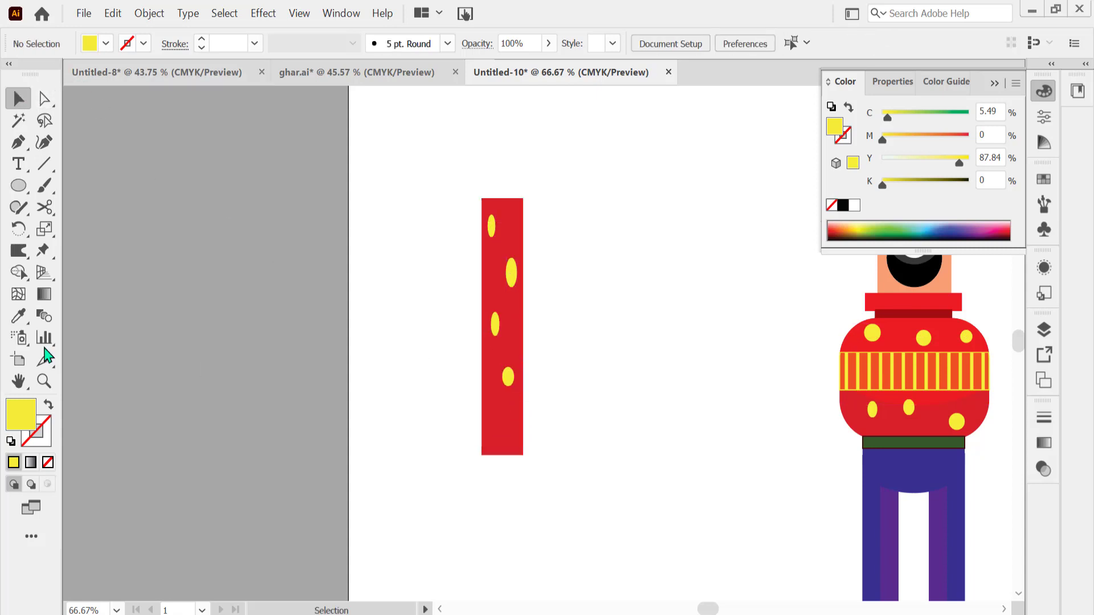
Step: Draw a red-orange cuff band across the lower sleeve and nudge the top dot down
drag(18, 186, 71, 184)
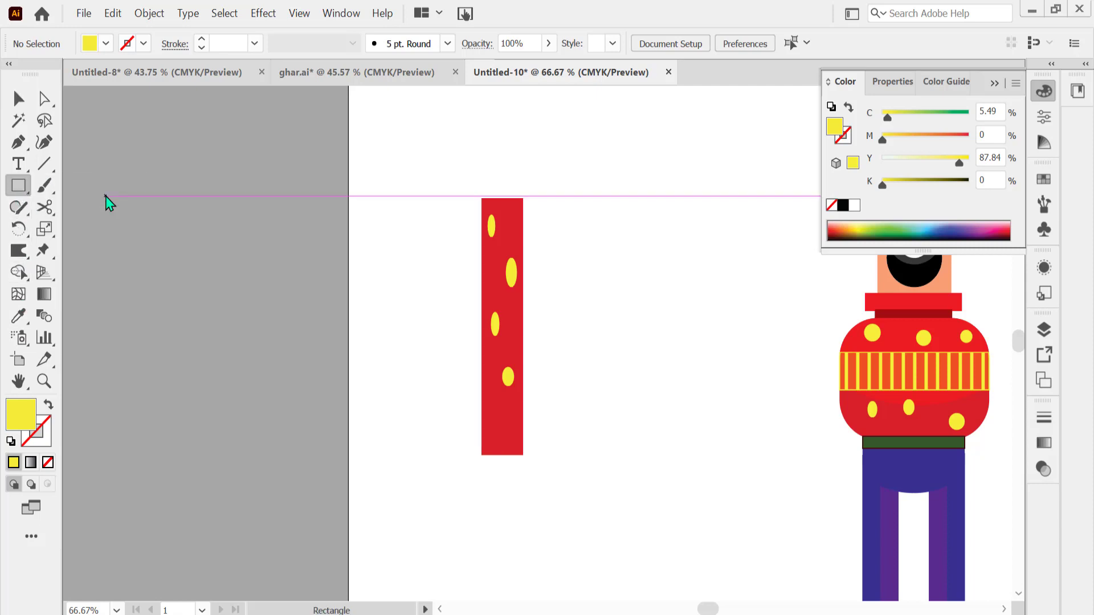
drag(460, 422, 540, 442)
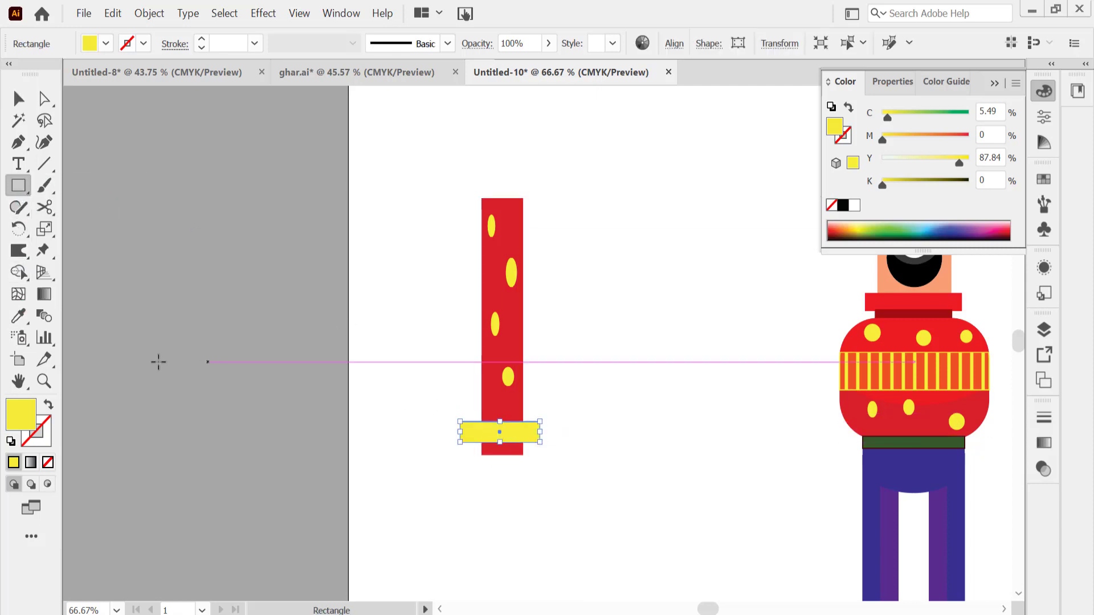
mouse_move(880, 143)
mouse_down()
mouse_move(959, 143)
mouse_move(934, 144)
mouse_up()
key(v)
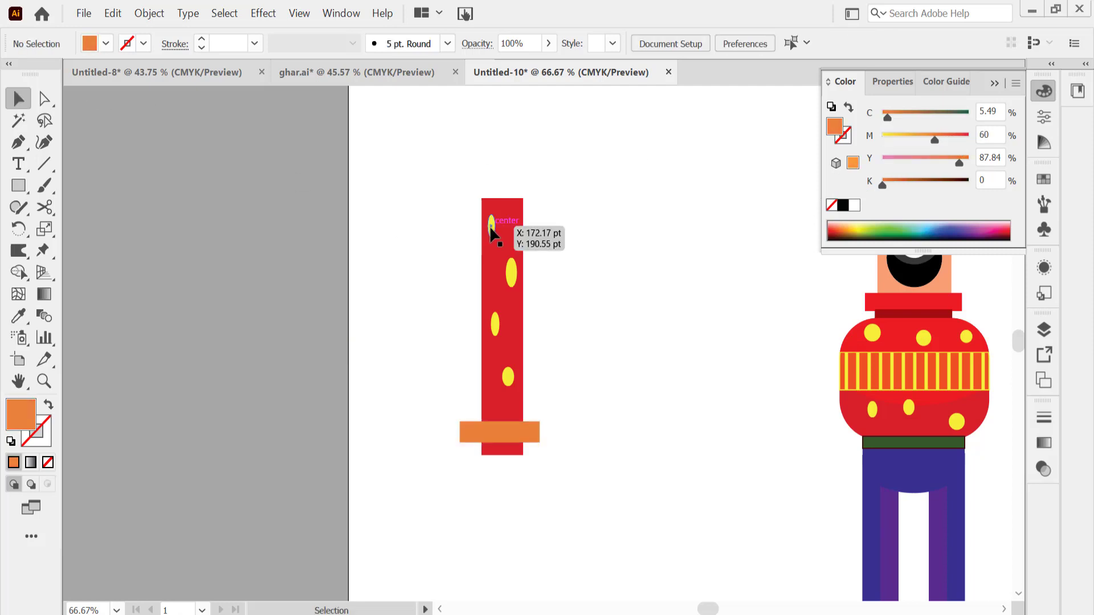
drag(490, 231, 493, 258)
click(415, 227)
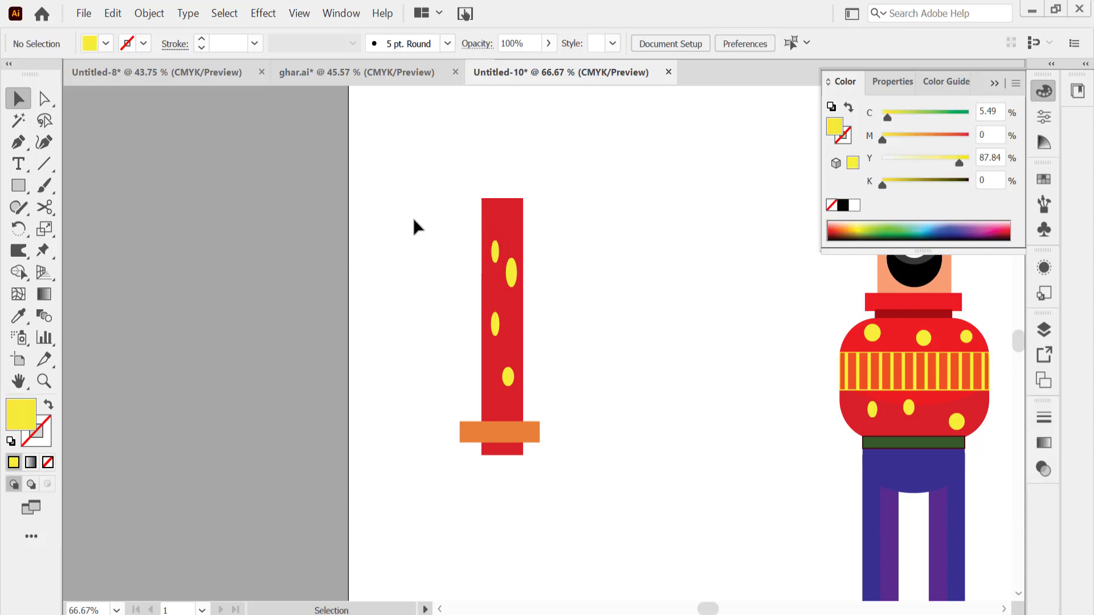
Step: Round the sleeve's top-left corner with Direct Selection
click(45, 102)
drag(458, 189, 542, 244)
click(19, 98)
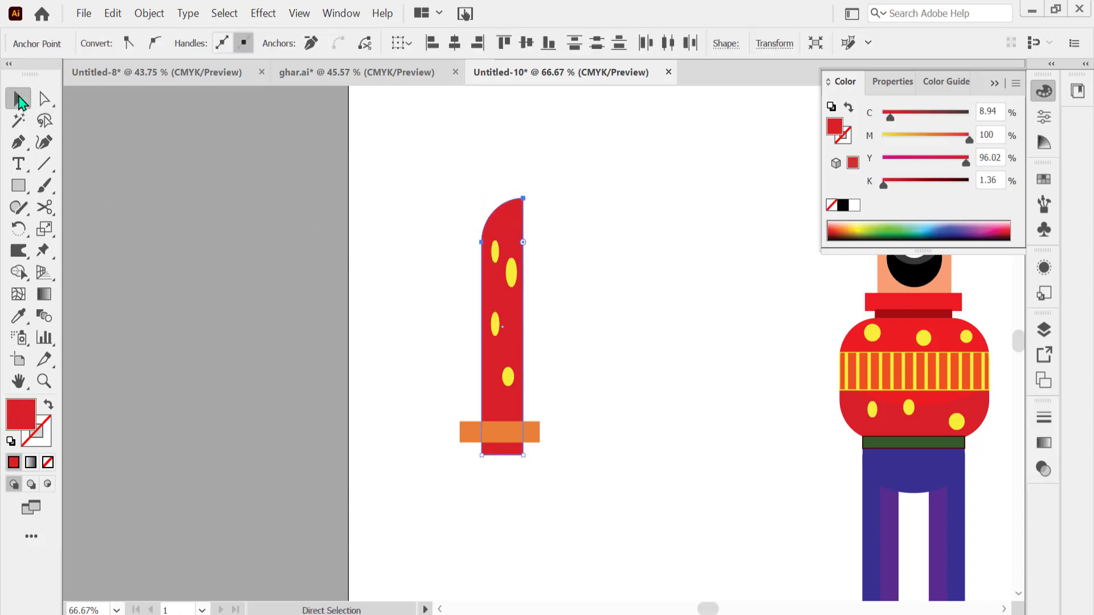
click(234, 216)
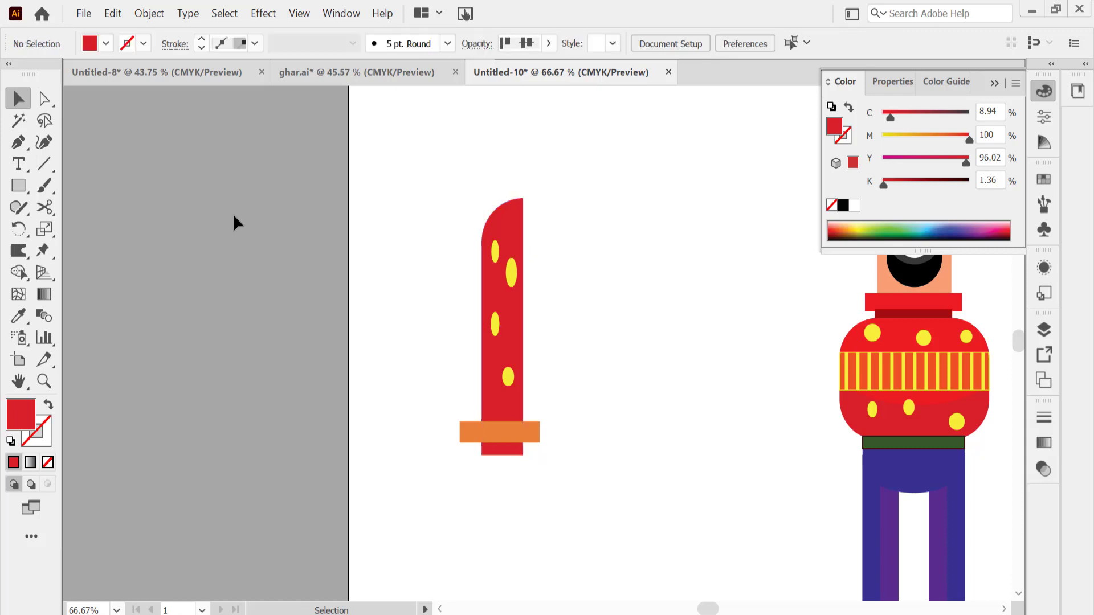
Step: Add a small skin-coloured rectangle below the orange cuff
click(24, 192)
drag(482, 453, 523, 467)
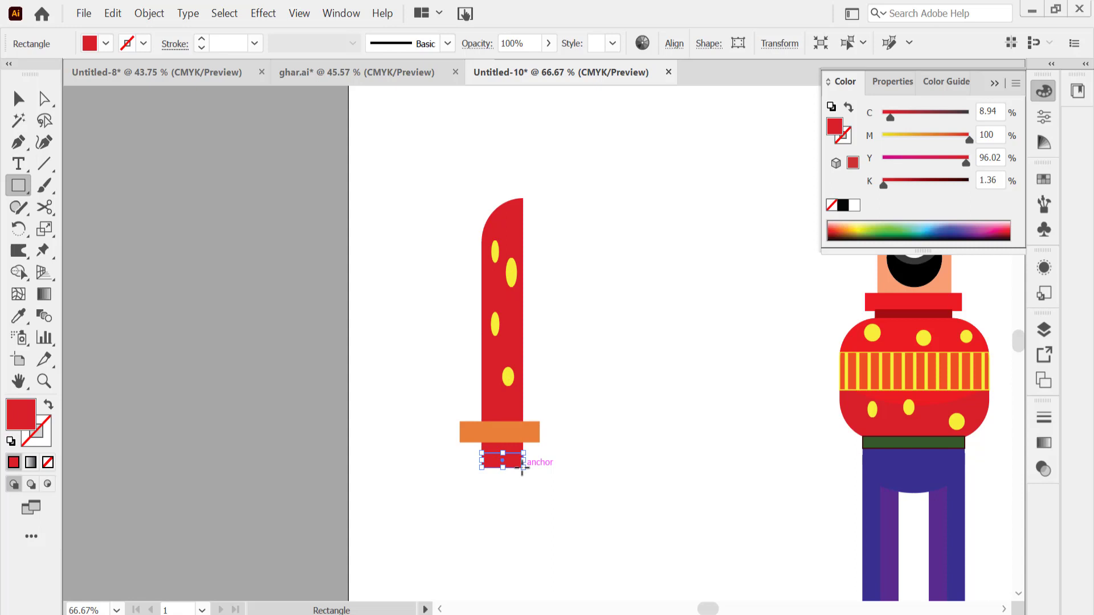
click(19, 315)
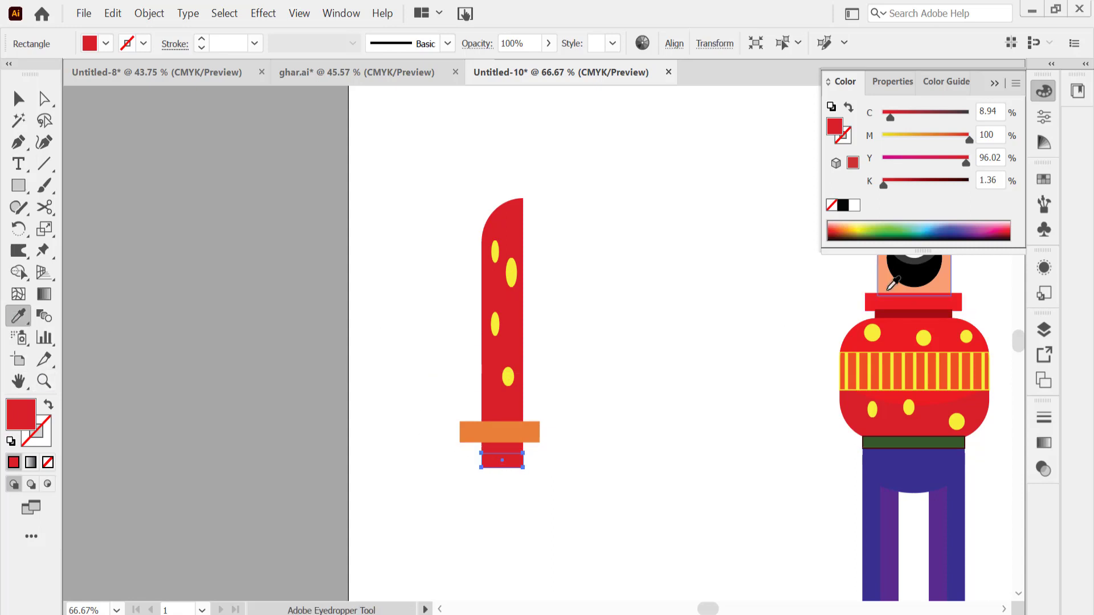
click(892, 283)
click(18, 99)
click(235, 171)
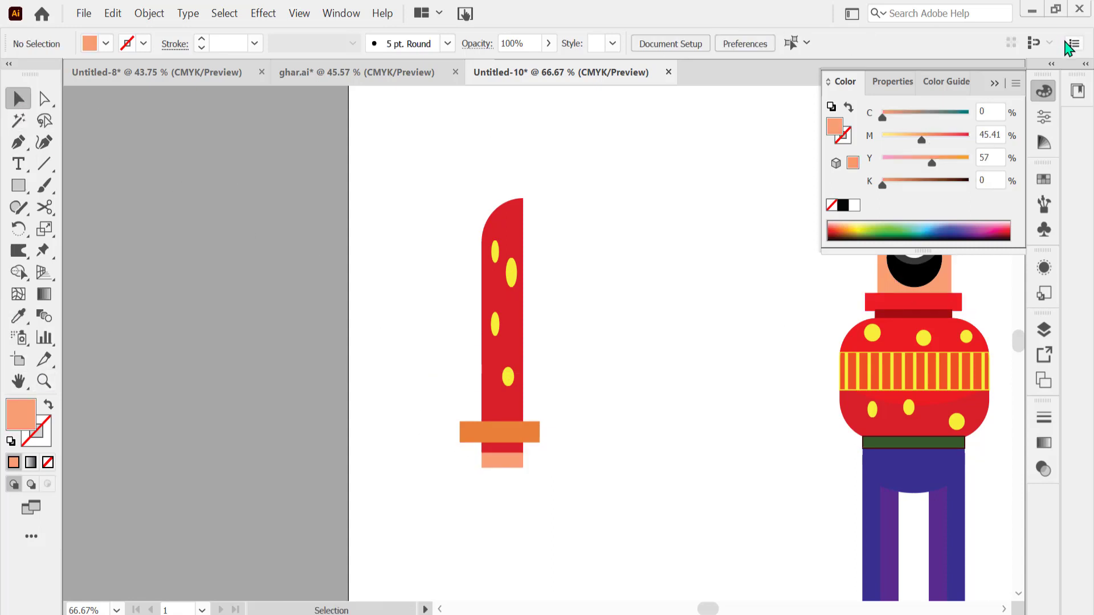
click(993, 84)
click(19, 186)
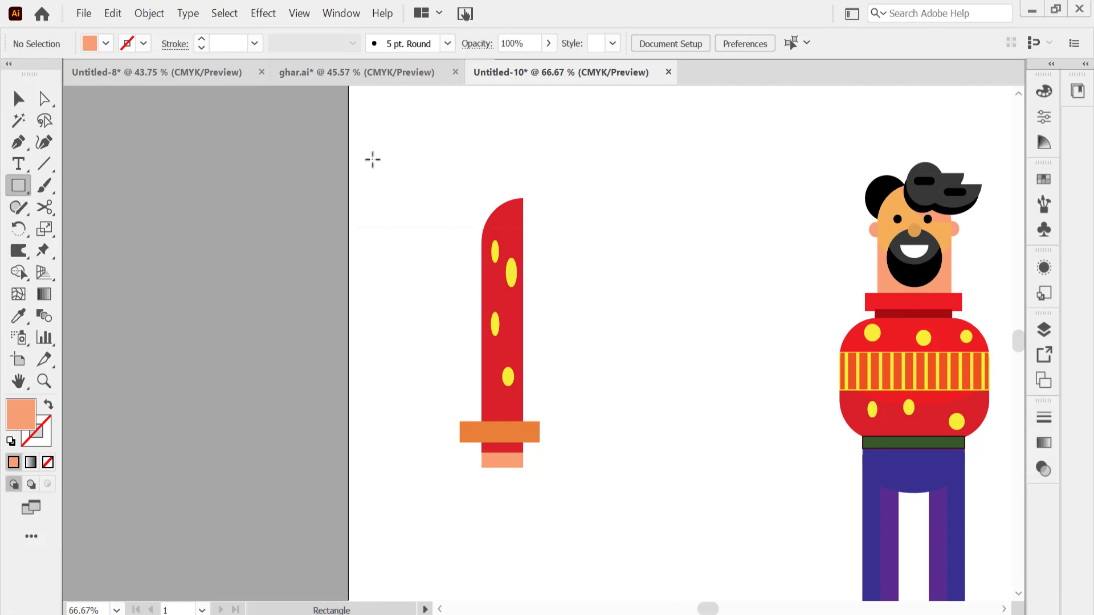
Step: Draw a palm rectangle filled with the face's skin colour
drag(371, 158, 405, 223)
drag(405, 223, 405, 222)
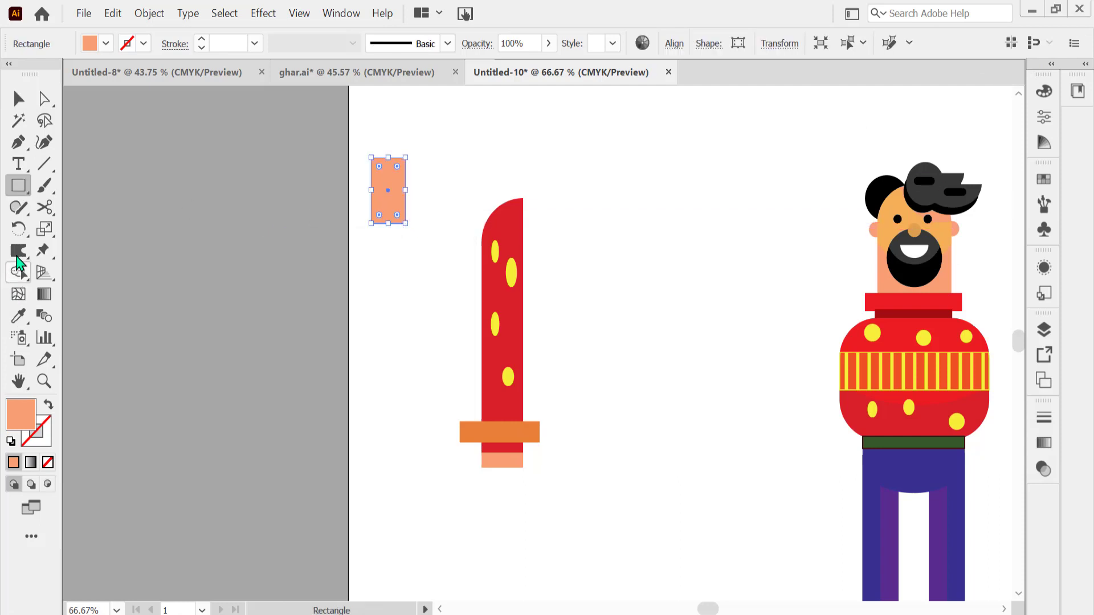
click(19, 316)
click(906, 217)
click(19, 98)
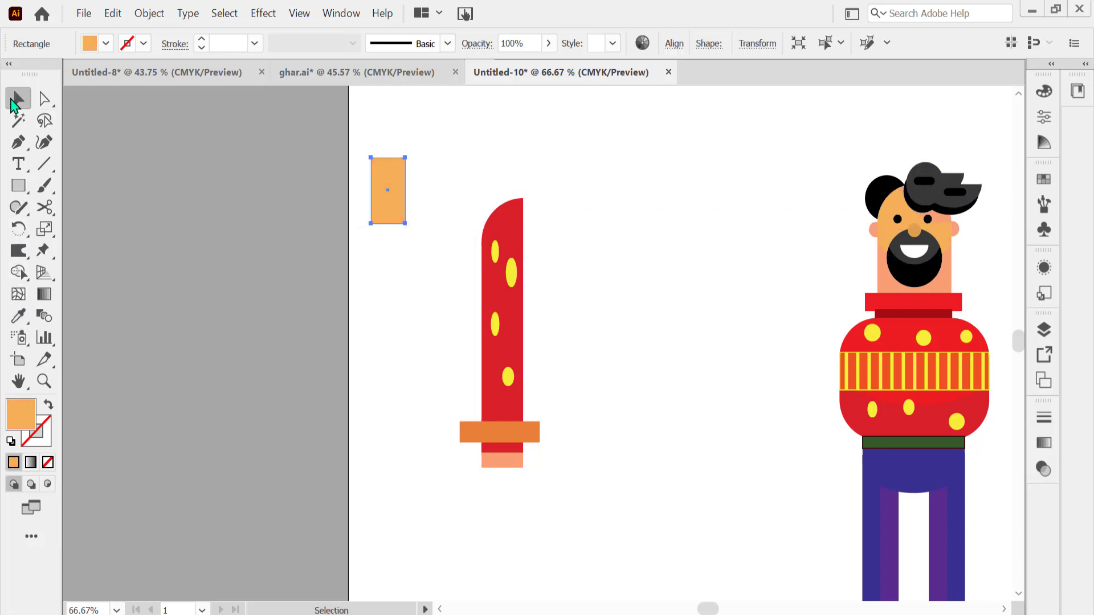
click(115, 189)
Step: Draw a salmon rounded-rectangle pill and place it beside the palm as a thumb
drag(24, 196, 61, 231)
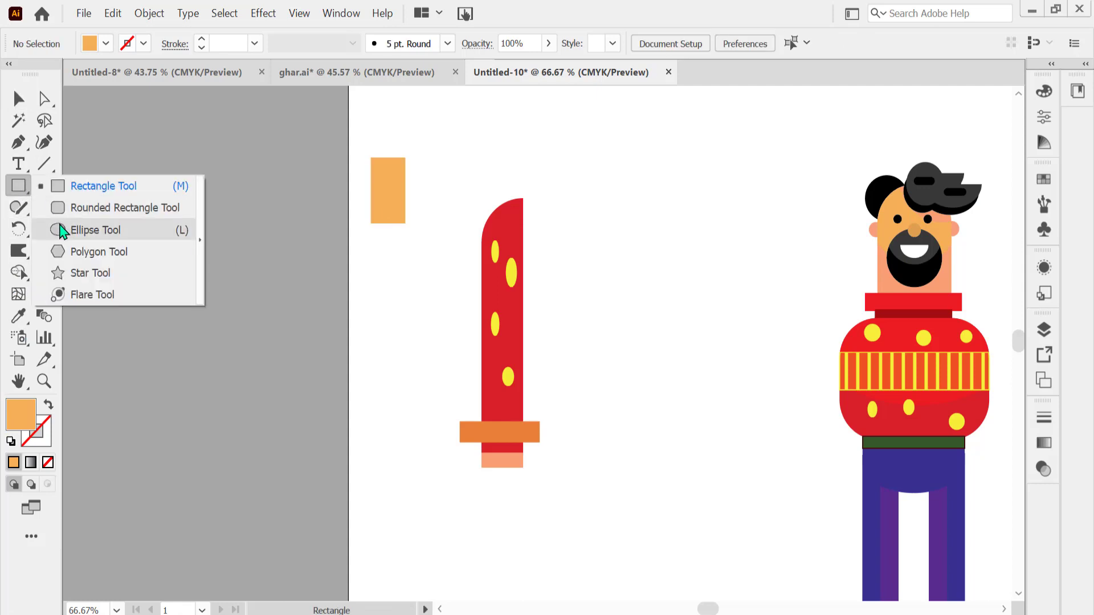
click(90, 208)
drag(159, 184, 175, 222)
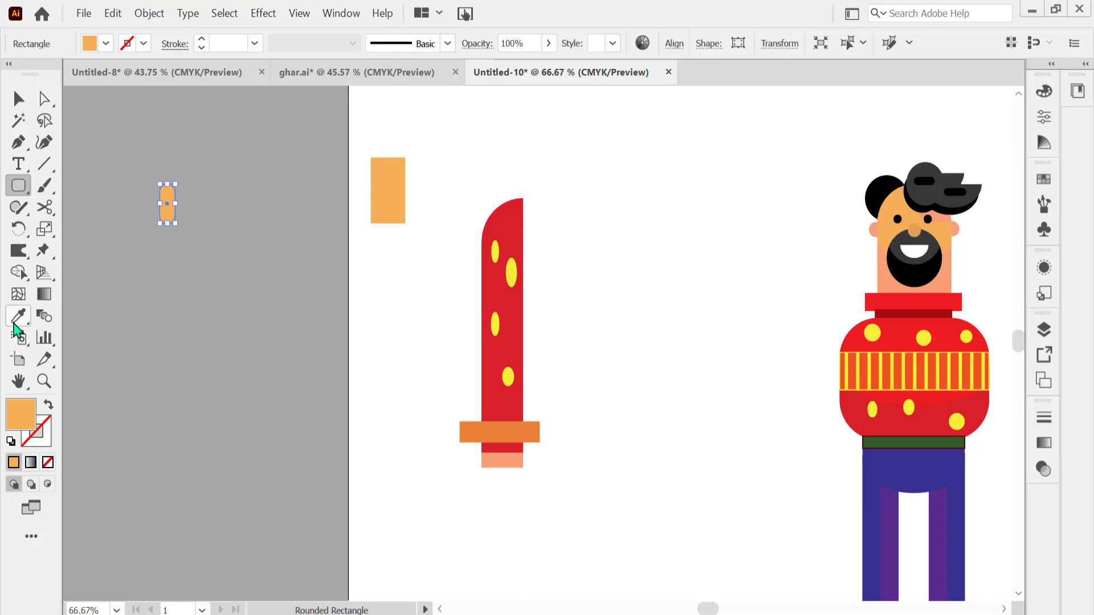
key(i)
click(886, 274)
click(18, 100)
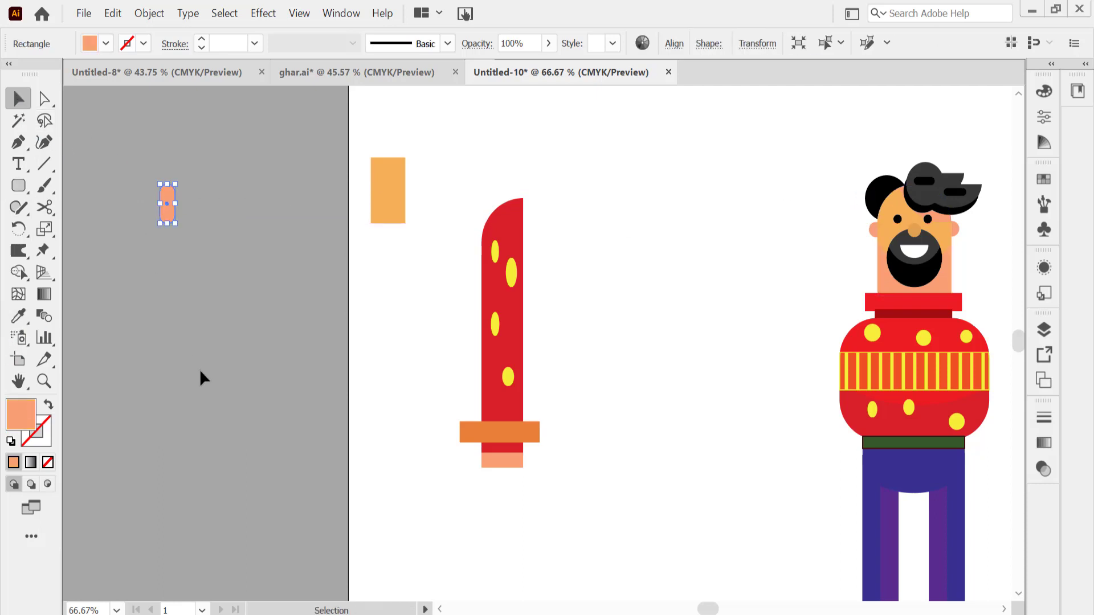
click(199, 368)
drag(165, 215, 408, 216)
right_click(408, 216)
click(332, 553)
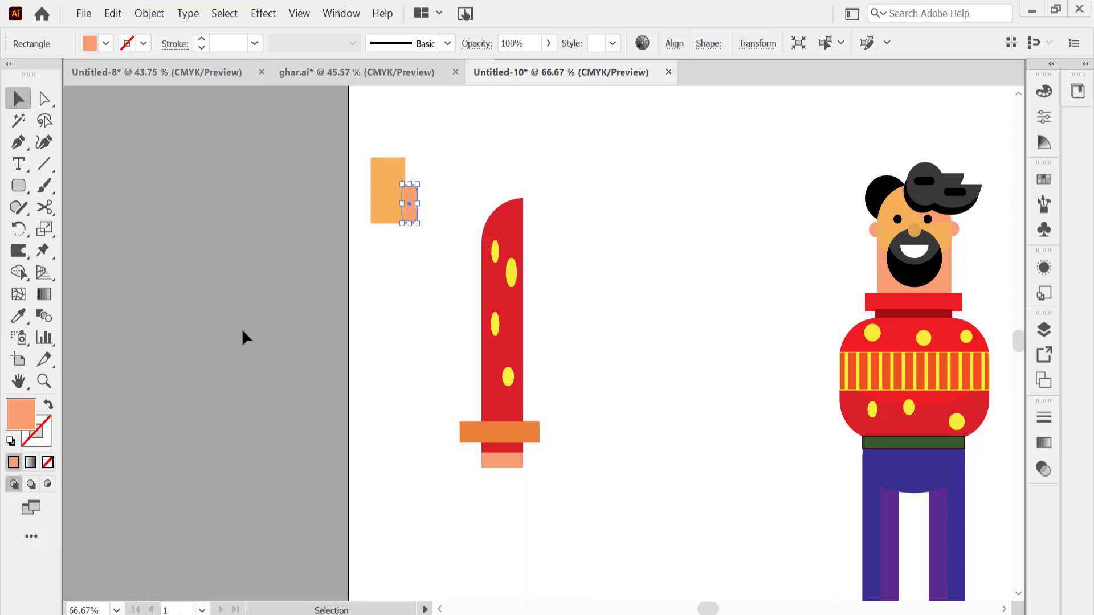
click(241, 330)
Step: Arrange the finger pills along the palm's bottom edge
click(409, 215)
drag(410, 211, 401, 238)
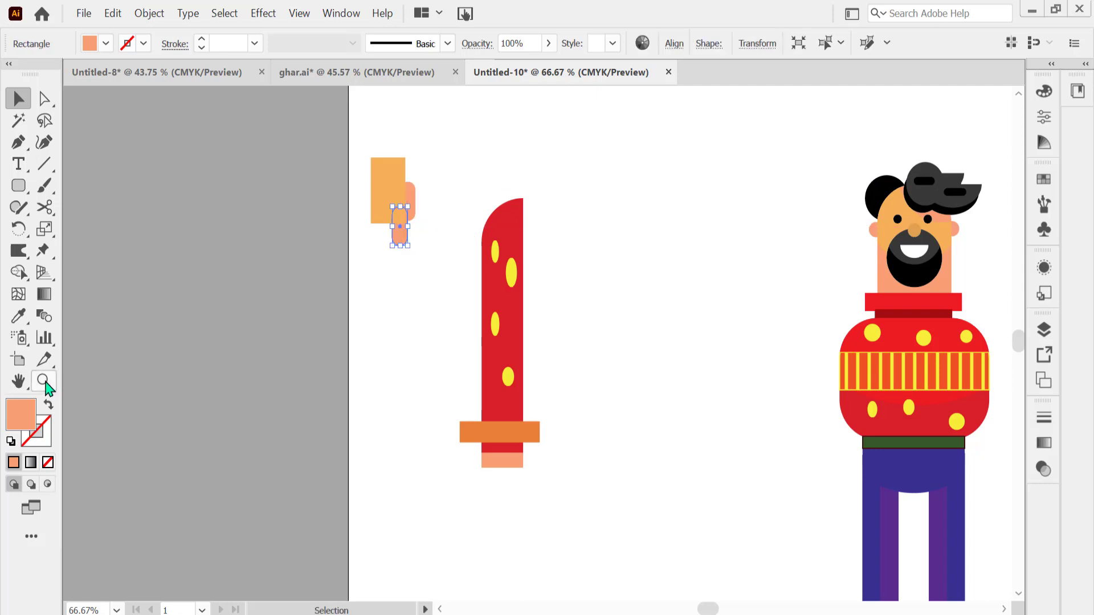
click(44, 381)
click(408, 232)
click(408, 231)
click(525, 329)
click(17, 100)
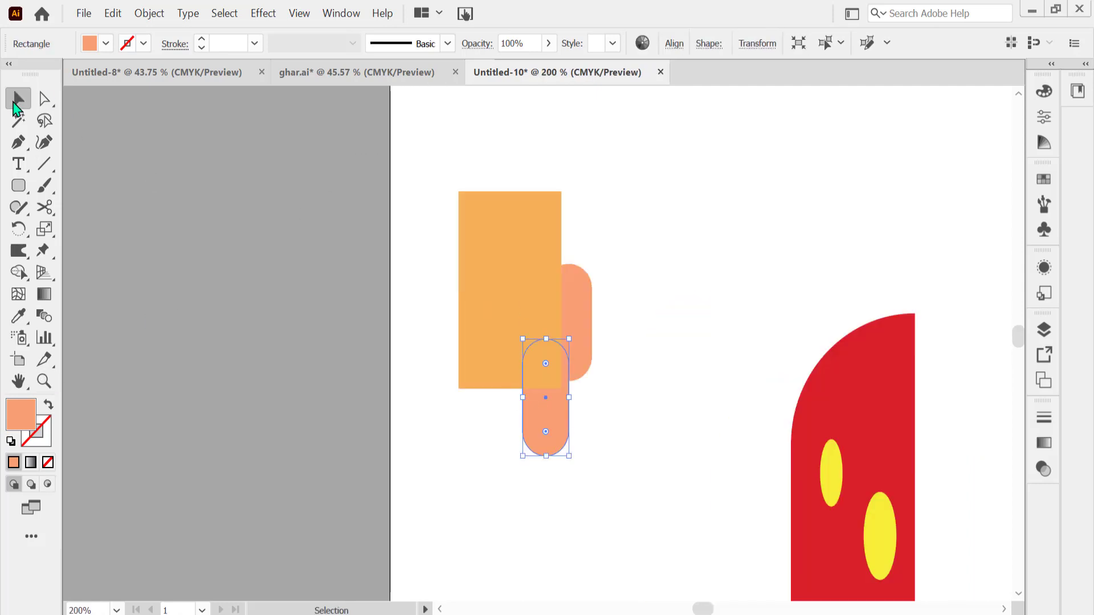
click(439, 368)
mouse_move(546, 412)
mouse_down()
mouse_move(536, 420)
mouse_move(529, 402)
mouse_move(499, 402)
mouse_up()
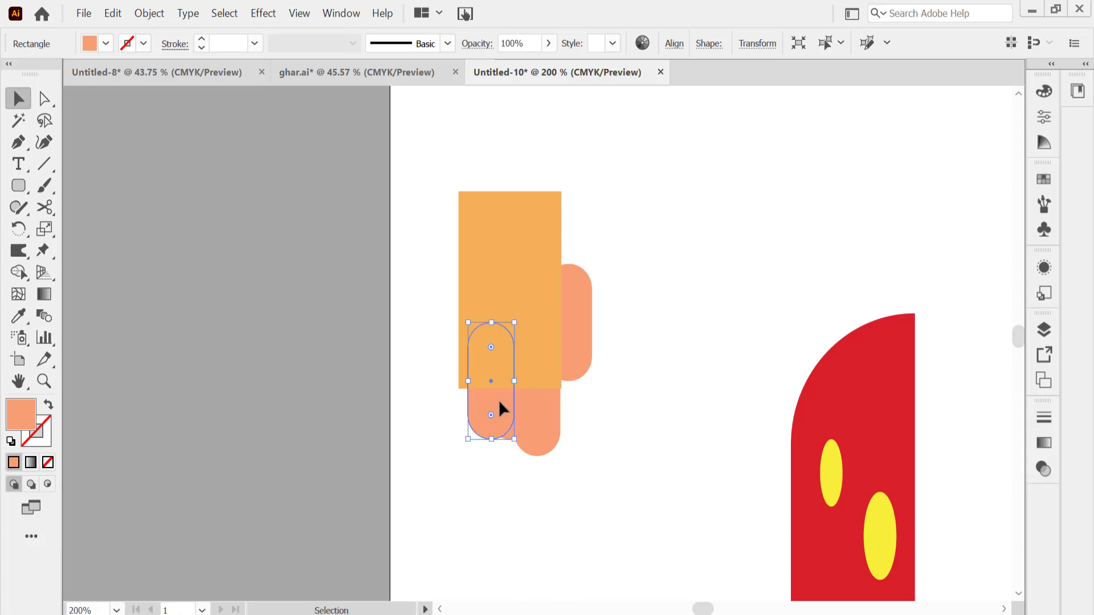
drag(495, 388, 476, 404)
key(ctrl+z)
click(458, 485)
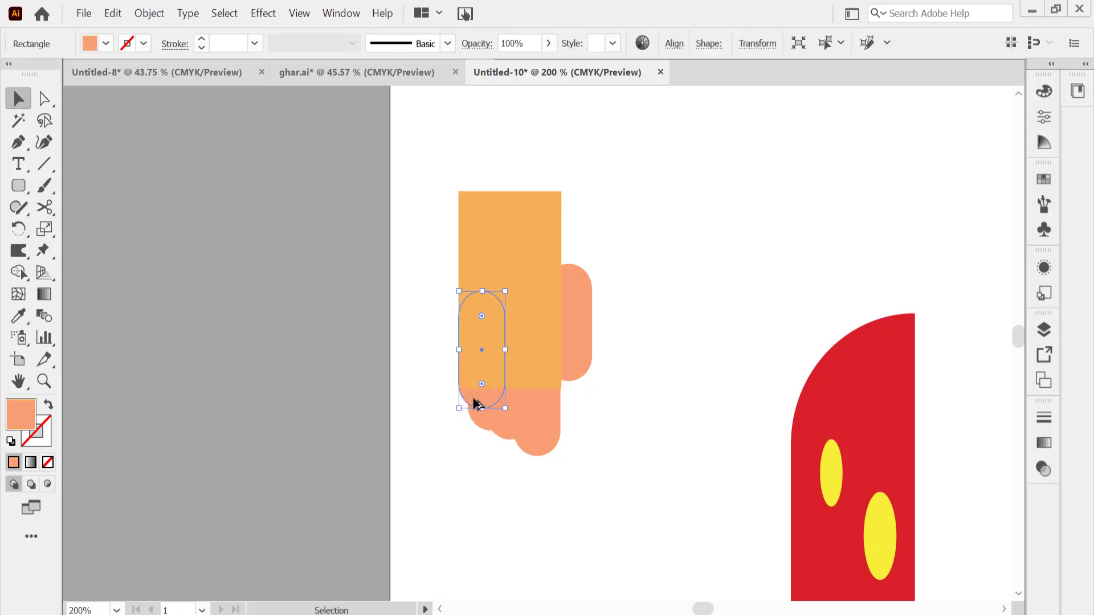
Step: Merge the palm and finger pills into one hand shape with Shape Builder
drag(596, 499, 455, 399)
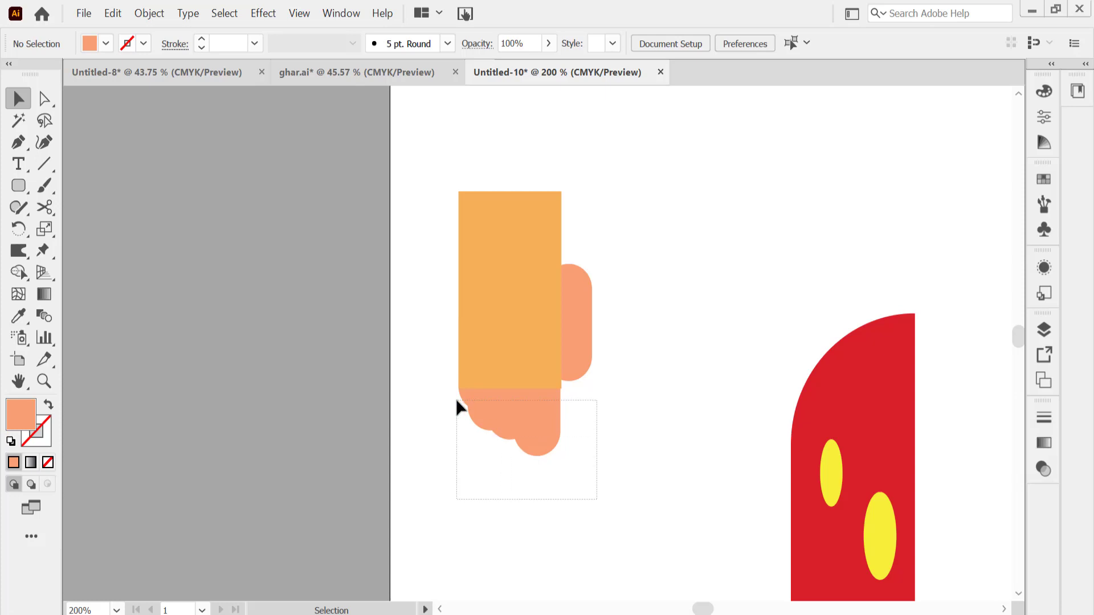
click(19, 272)
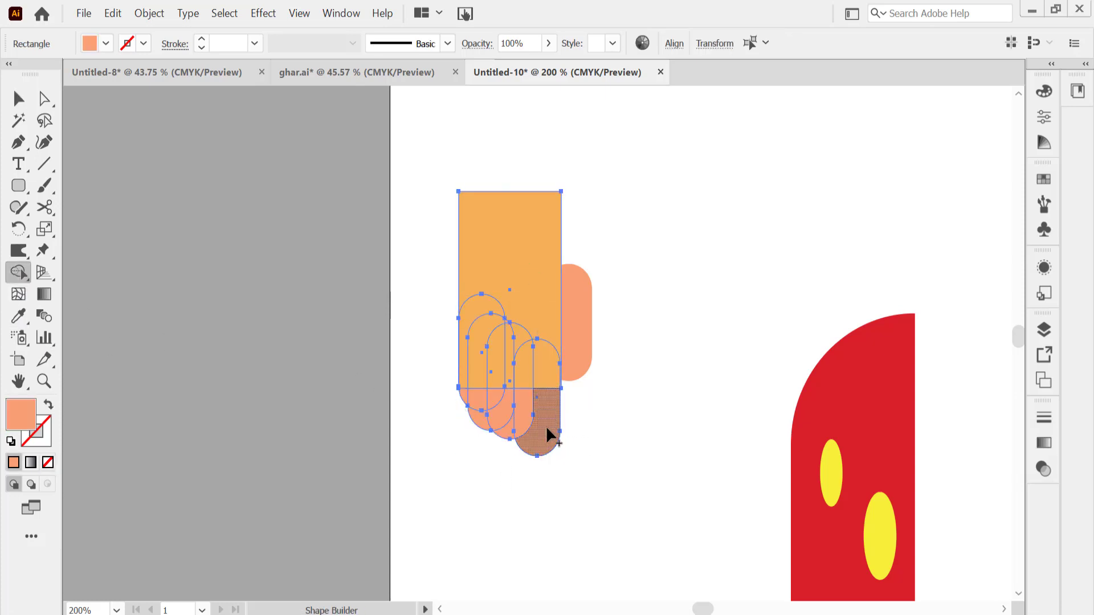
click(541, 281)
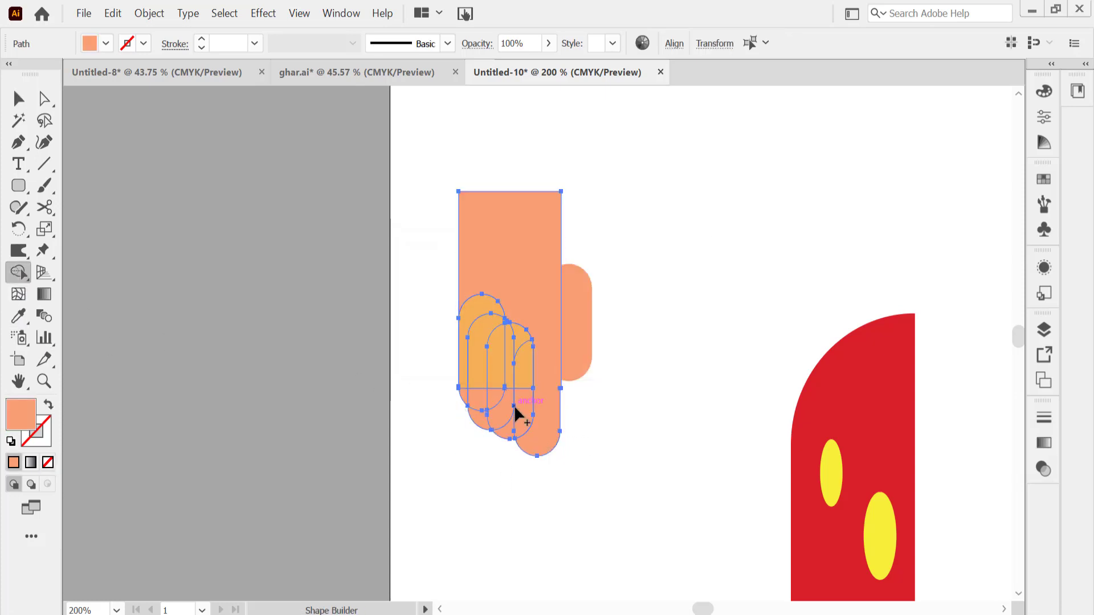
drag(500, 317, 481, 411)
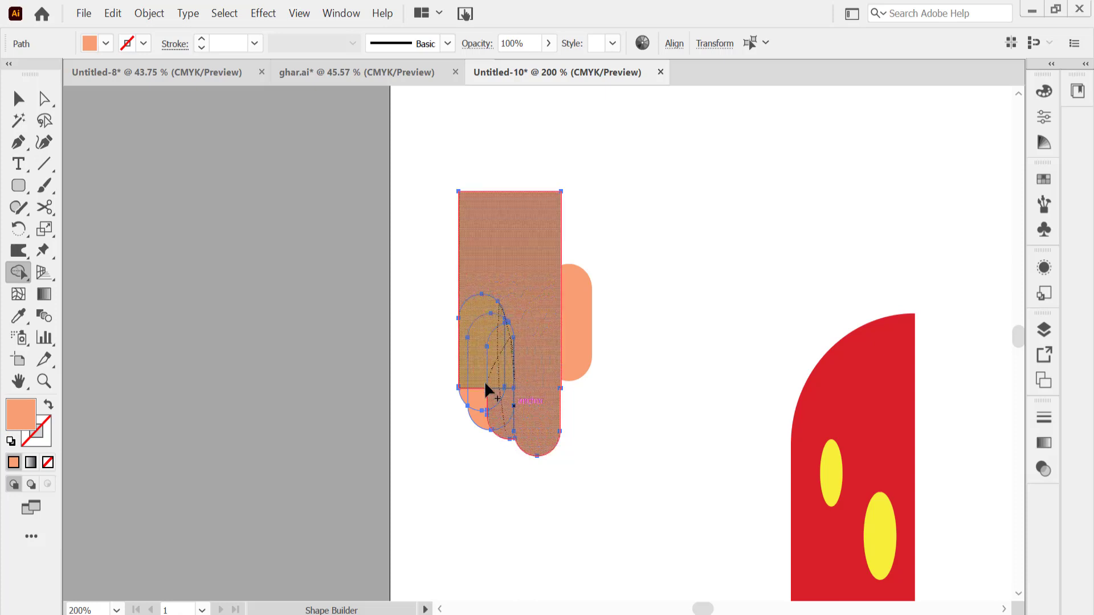
key(v)
click(176, 243)
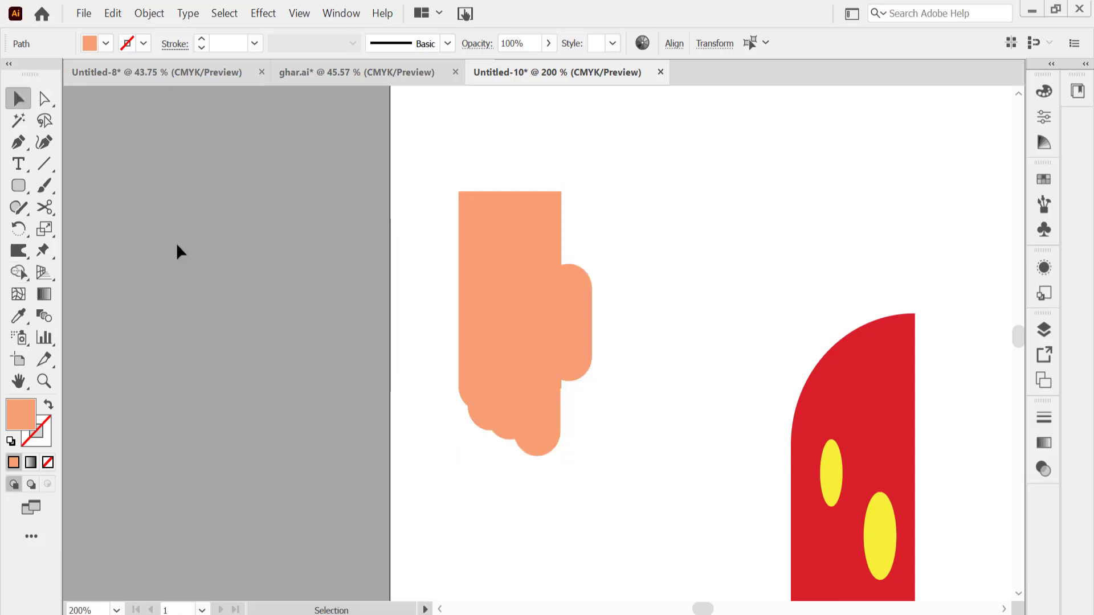
key(ctrl+0)
click(178, 190)
Step: Fill the hand with the face's orange and send it behind the sleeve's cuff
key(i)
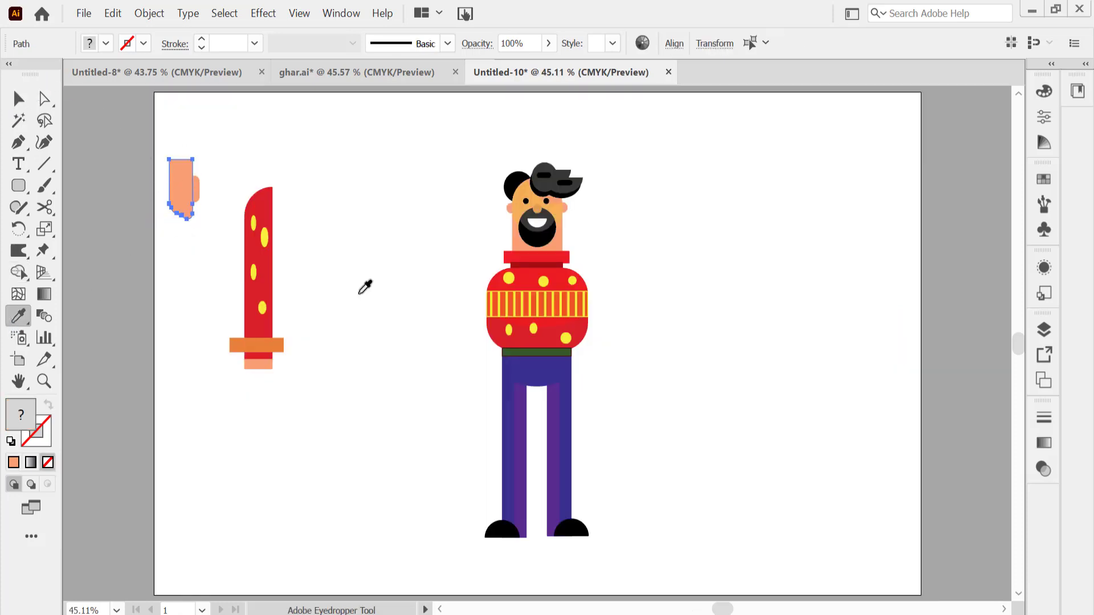
click(552, 211)
key(v)
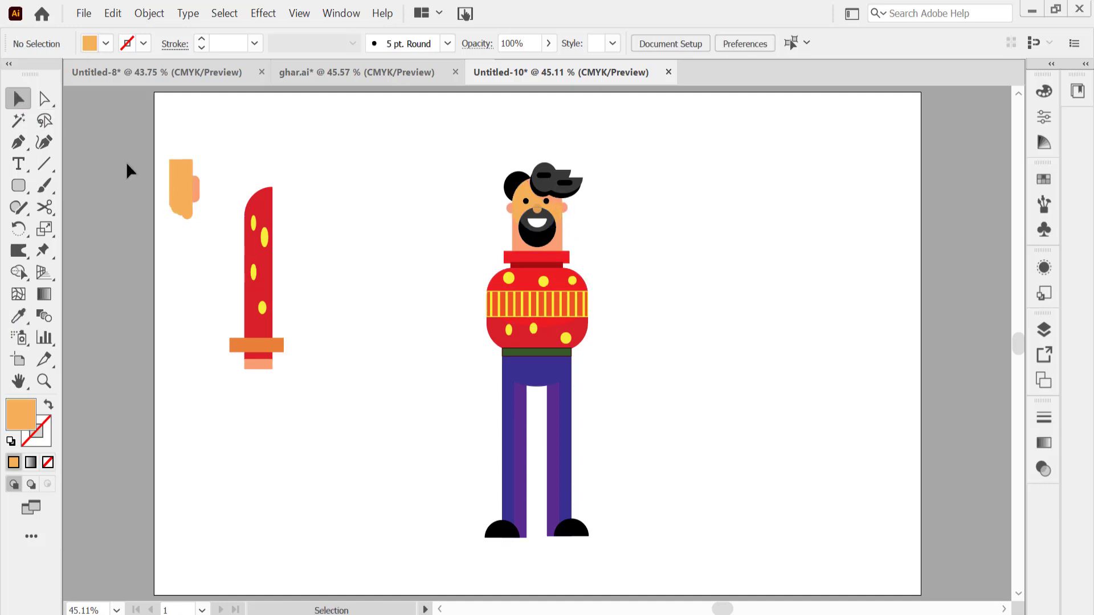
mouse_move(126, 165)
mouse_down()
mouse_move(203, 217)
mouse_move(260, 393)
mouse_up()
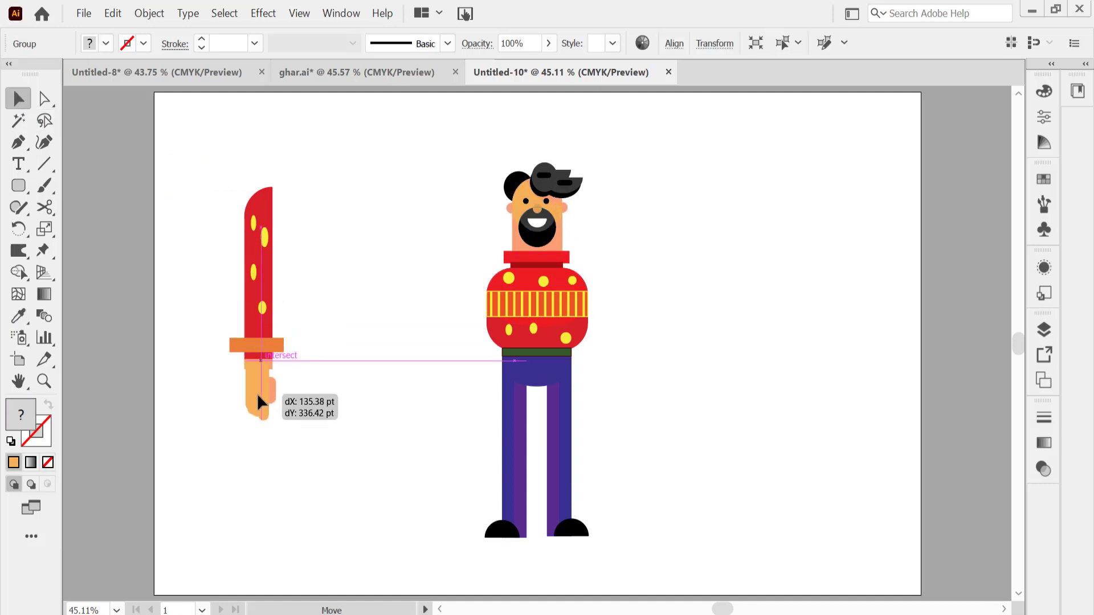
right_click(260, 389)
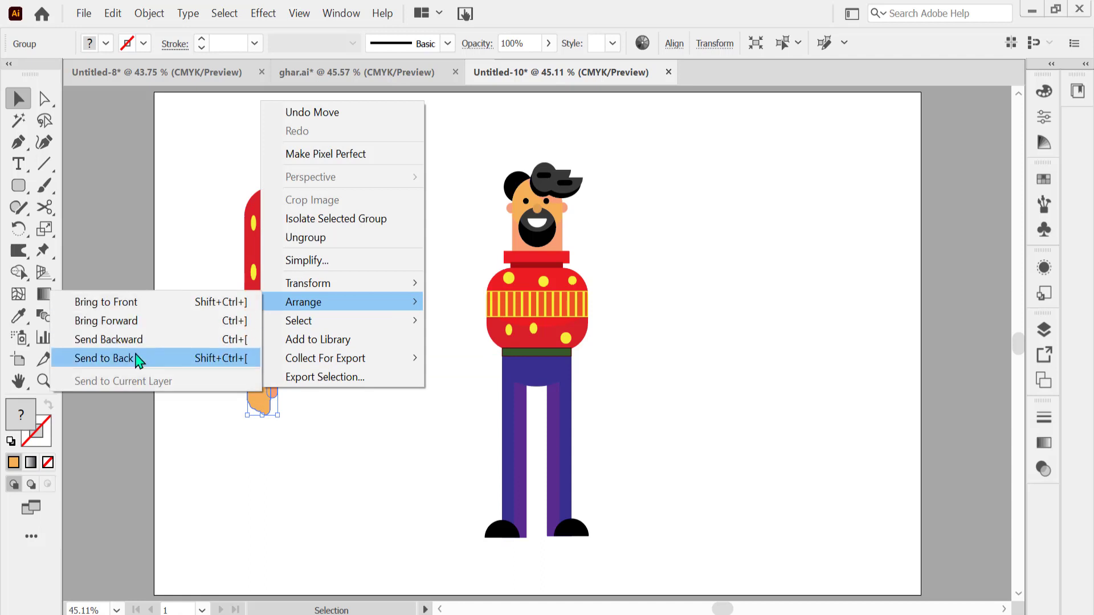
click(139, 357)
click(229, 384)
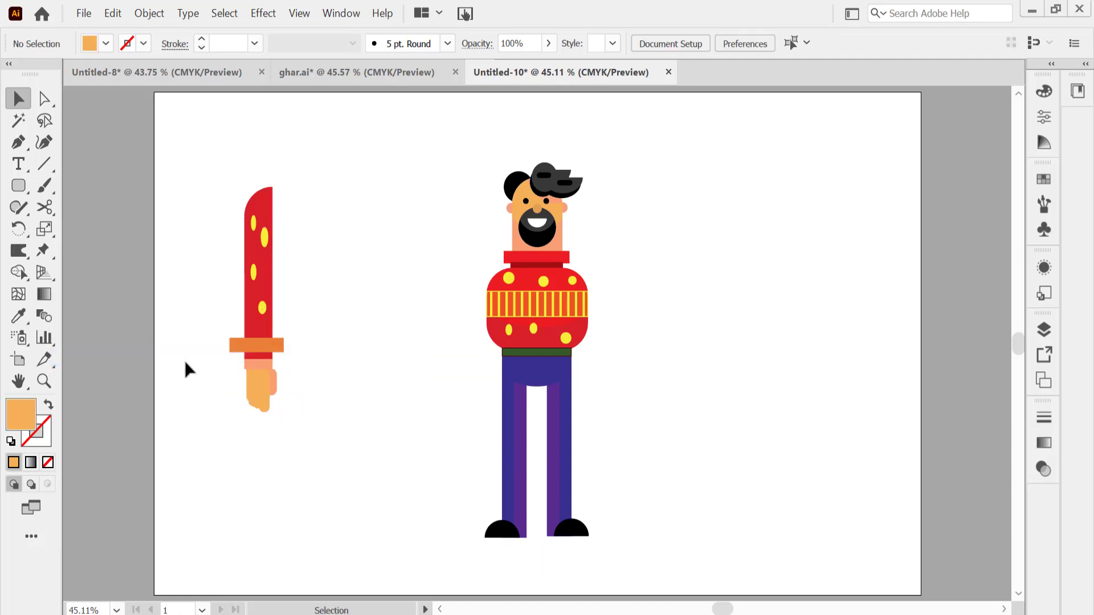
Step: Shorten the hand and tuck it up under the cuff
key(z)
click(520, 356)
click(554, 381)
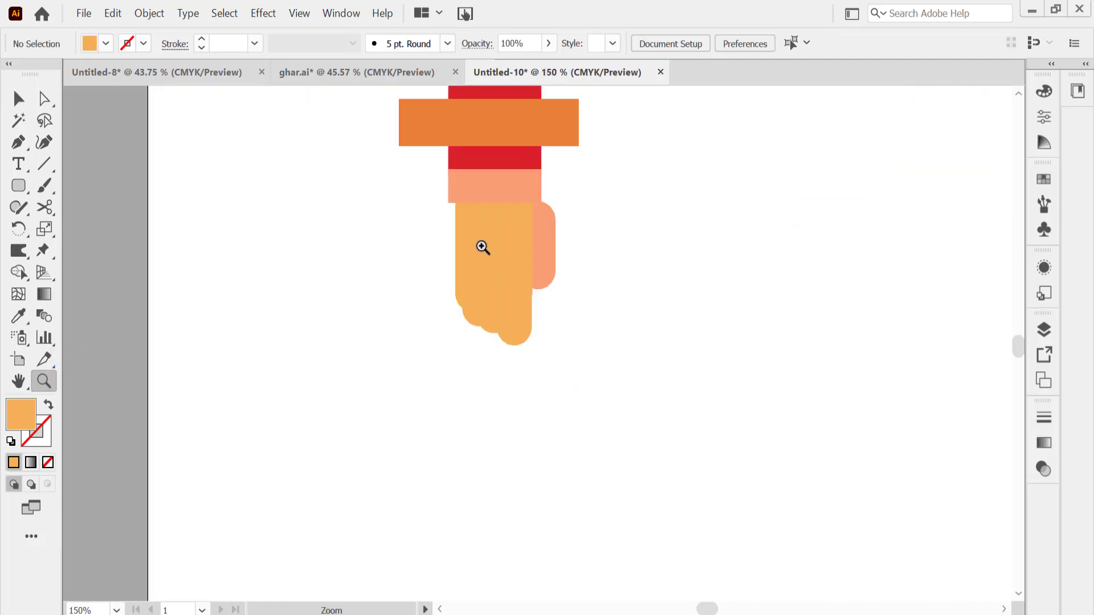
click(19, 99)
click(454, 247)
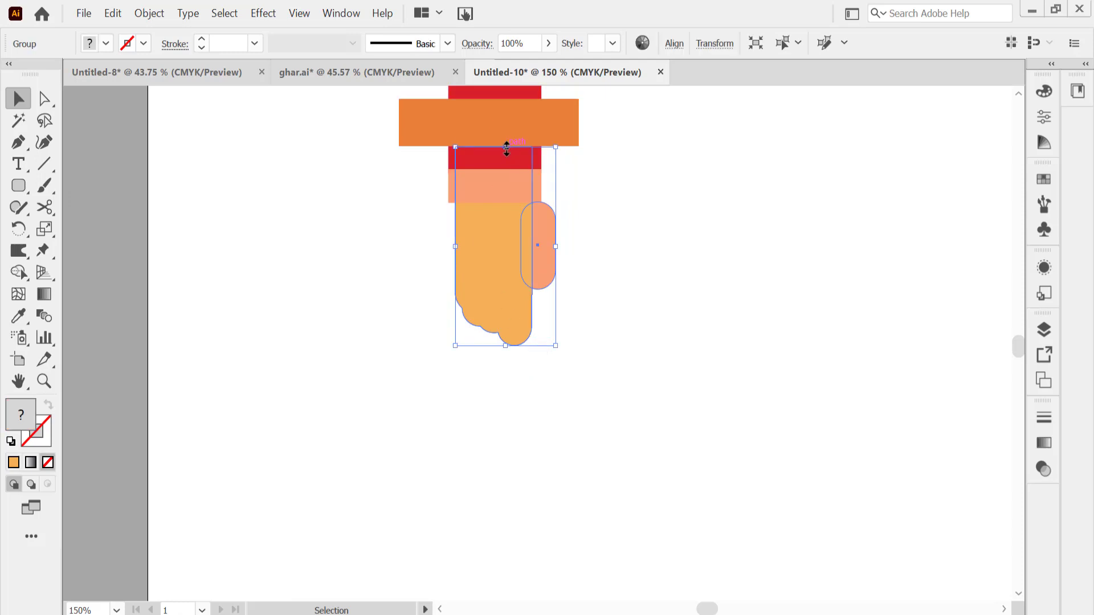
drag(506, 203, 507, 187)
drag(488, 286, 480, 258)
click(378, 238)
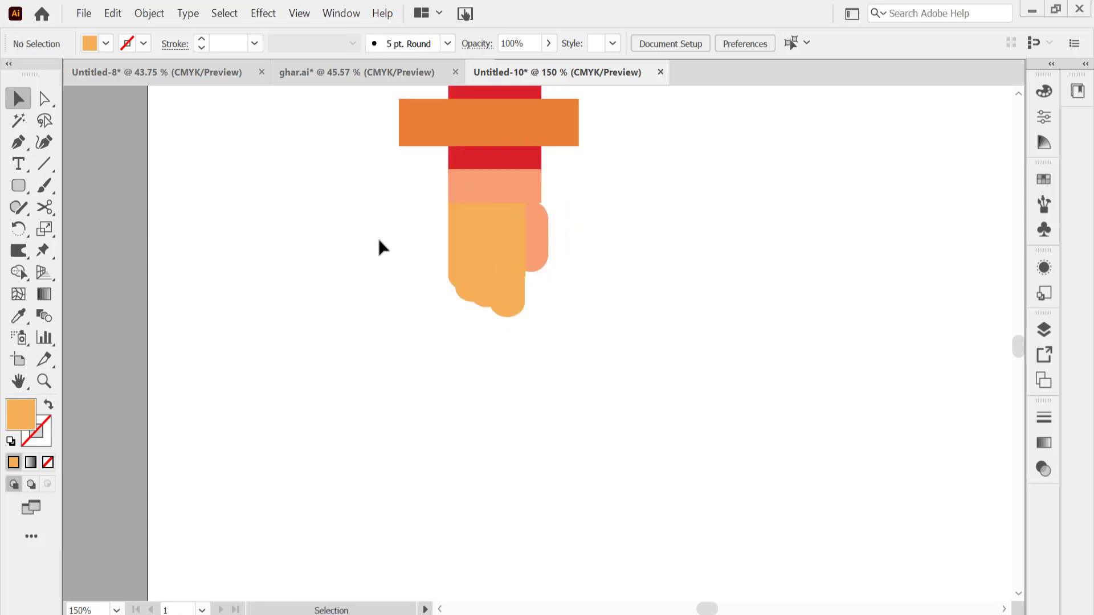
click(487, 238)
click(415, 259)
Step: Trim both cuff overhangs with Shape Builder and group the arm pieces
key(ctrl+0)
drag(203, 190, 318, 402)
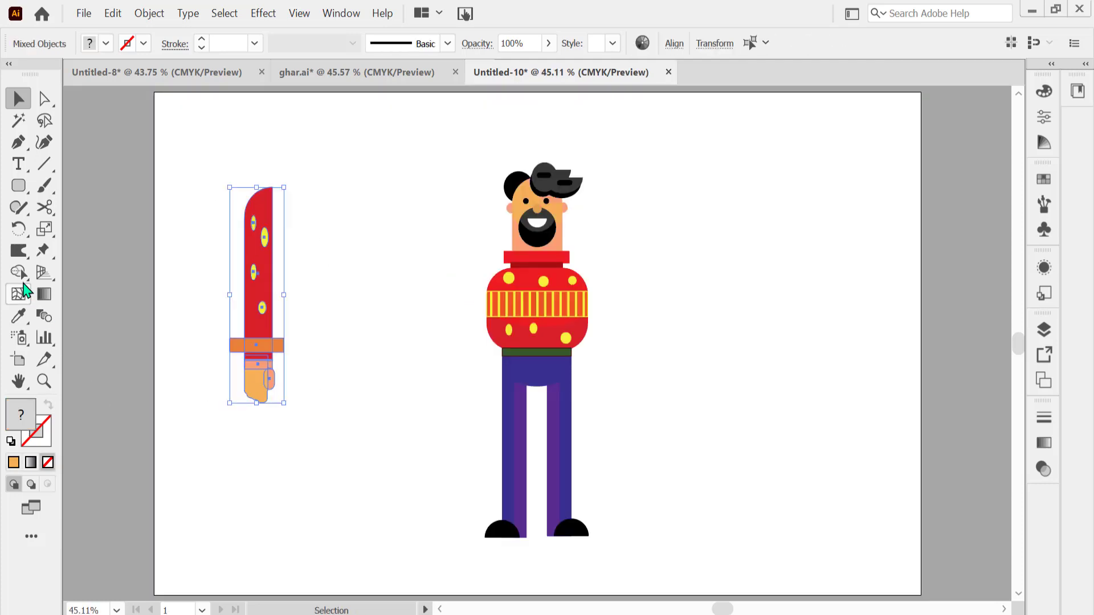
key(shift+m)
alt+click(281, 346)
alt+click(239, 345)
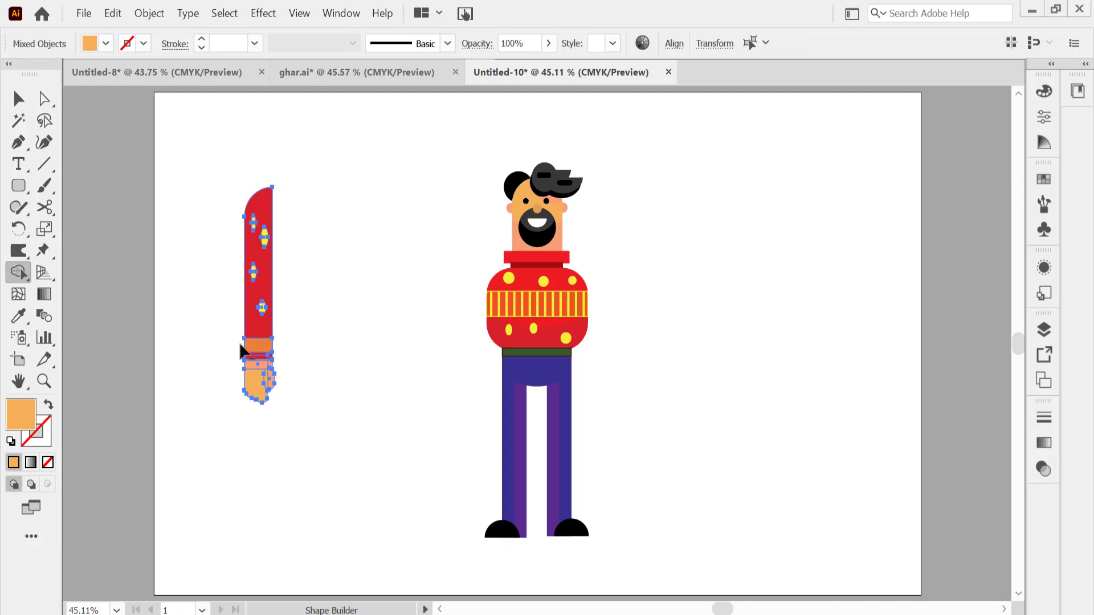
key(v)
drag(198, 191, 275, 371)
key(ctrl+g)
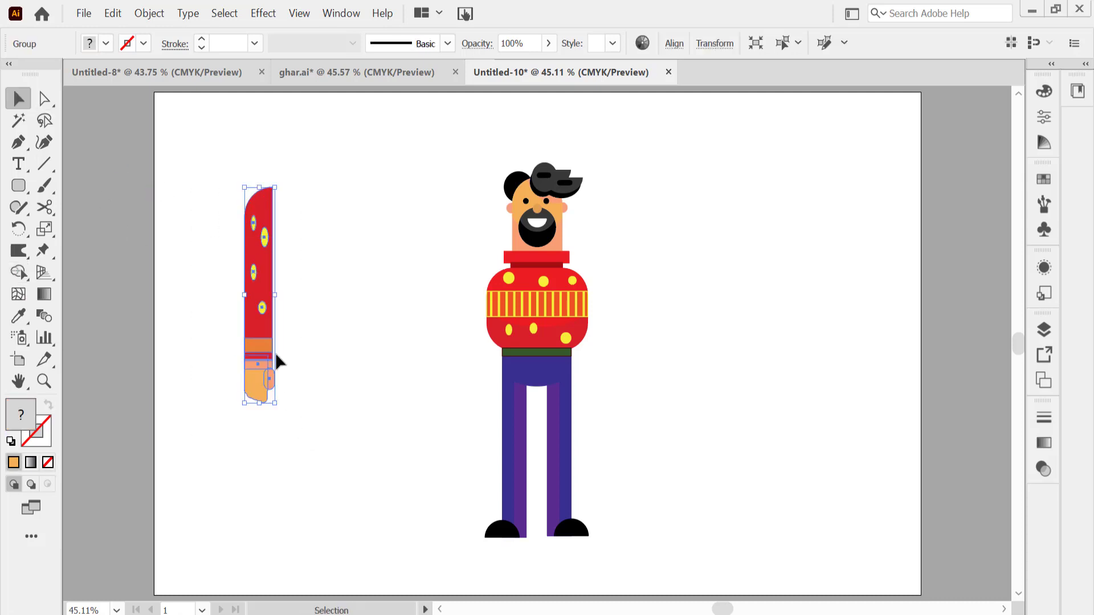
Step: Place the arm beside the body, send it behind, and shorten it
mouse_move(258, 322)
mouse_down()
mouse_move(493, 387)
mouse_move(473, 398)
mouse_move(475, 379)
mouse_up()
right_click(493, 388)
click(543, 303)
click(353, 358)
click(352, 296)
drag(487, 488, 487, 449)
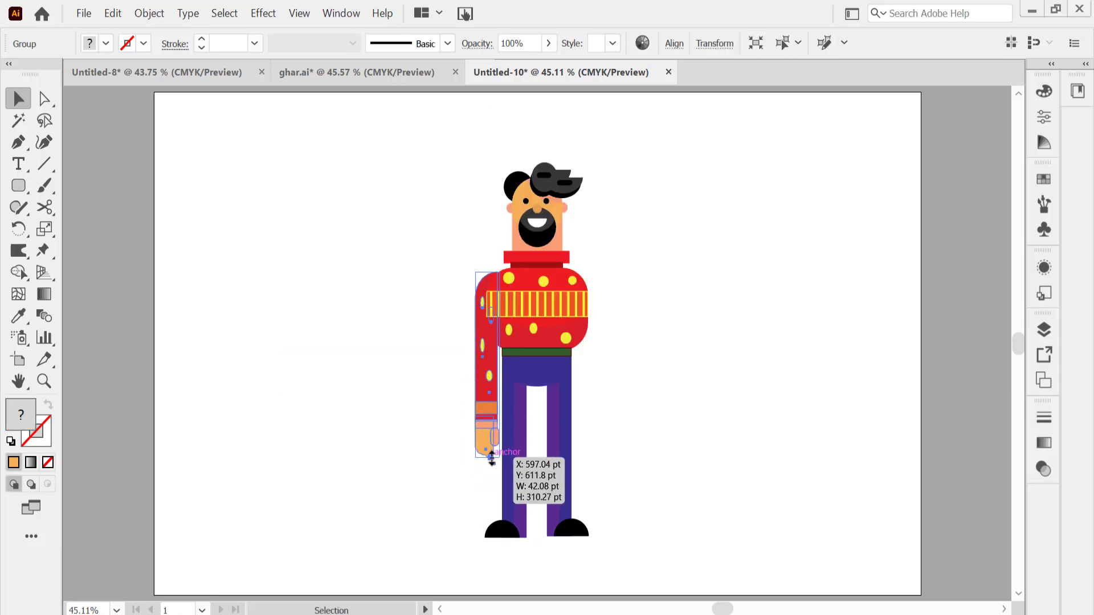
click(438, 391)
Step: Reflect a vertical copy of the arm onto the body's right side
right_click(484, 388)
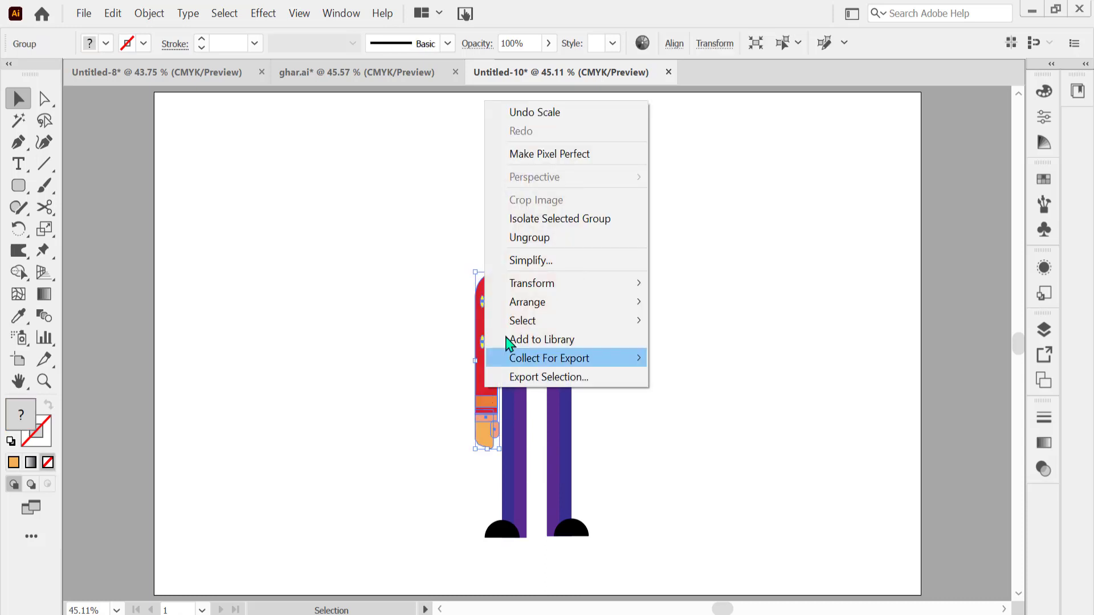
click(388, 344)
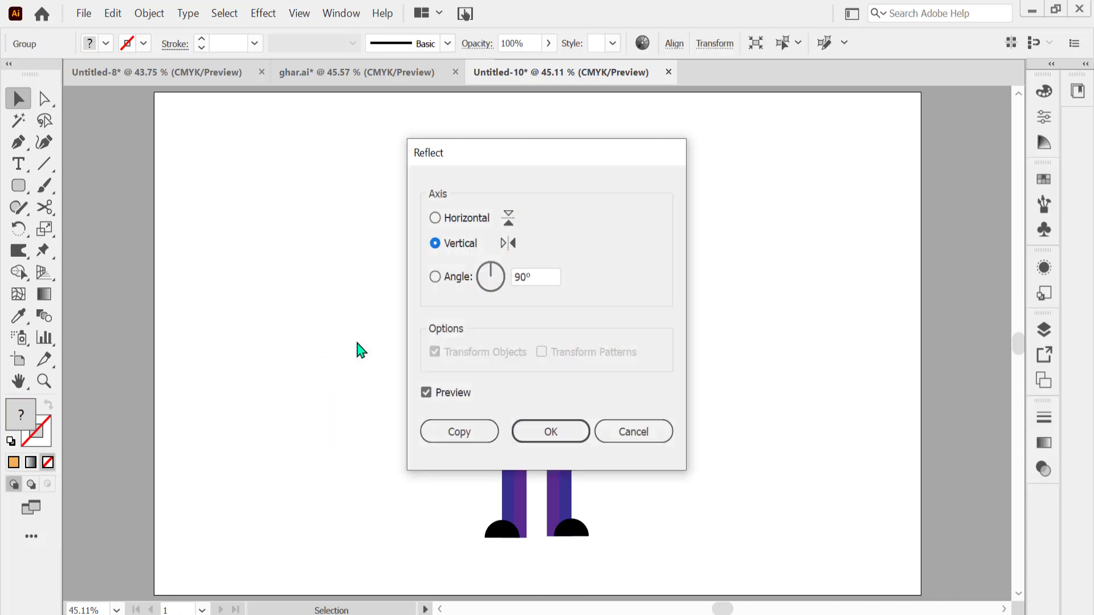
click(464, 435)
drag(499, 393, 590, 392)
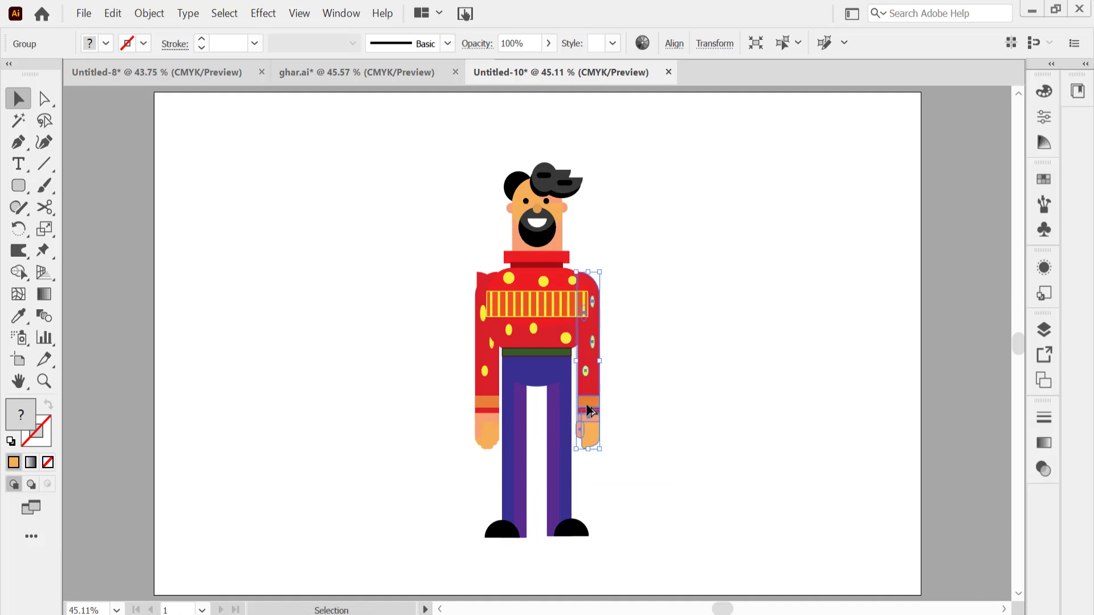
click(485, 400)
click(426, 290)
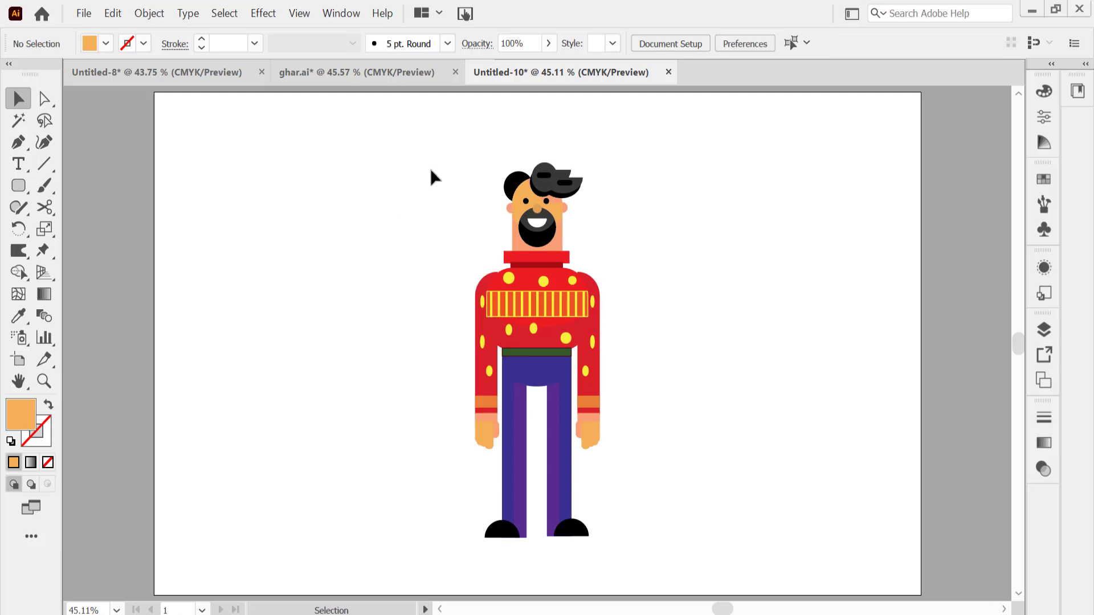
drag(442, 146, 657, 546)
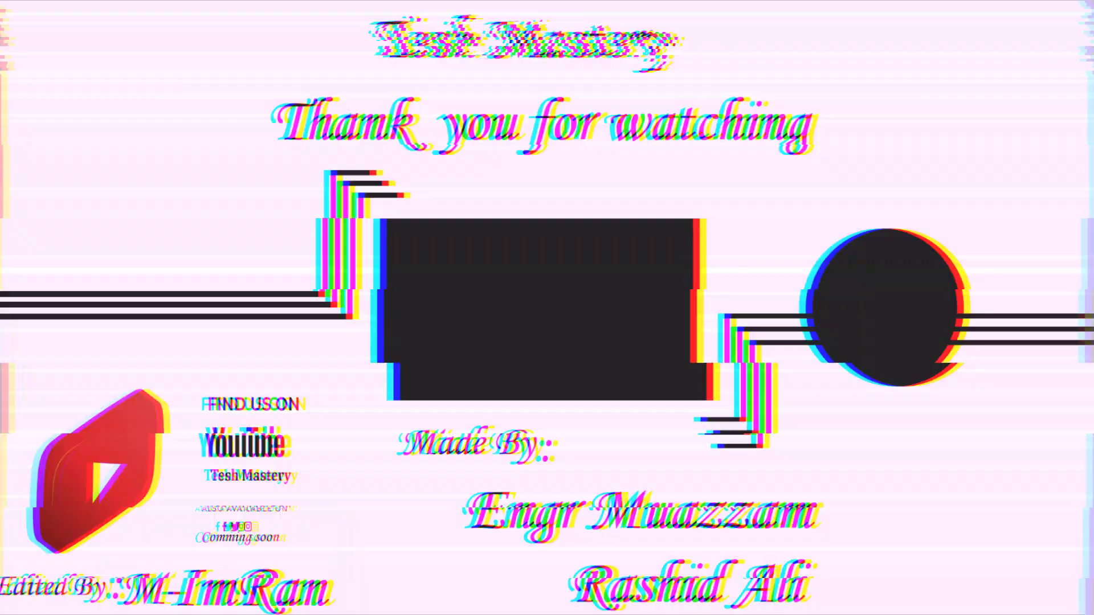